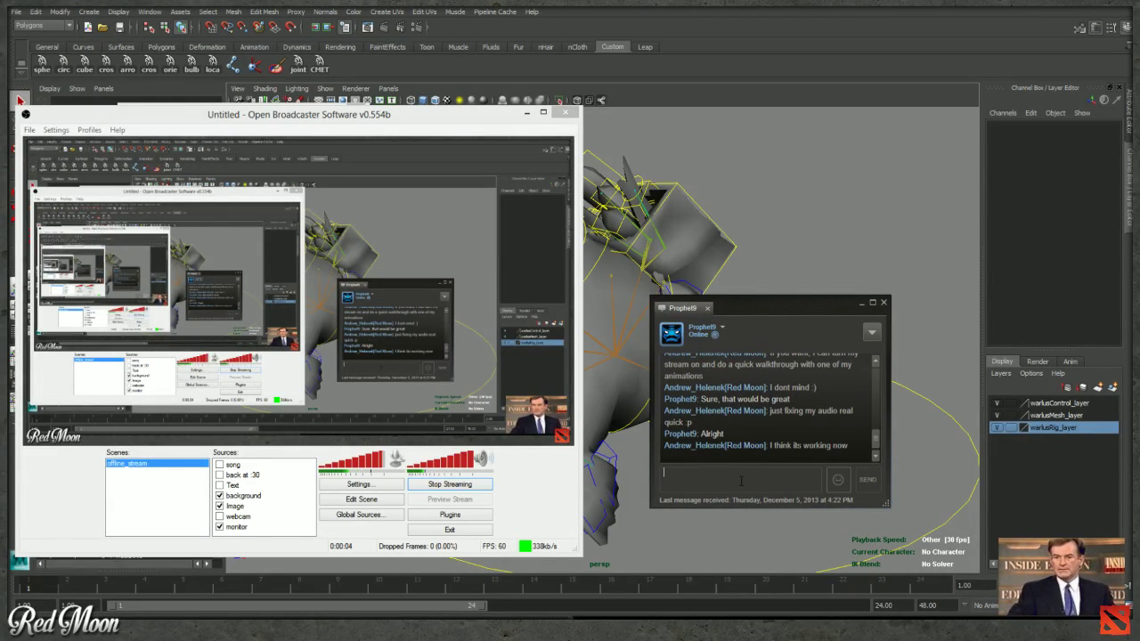
# Cut the channel part of Chrome's address-bar URL and send it in the chat.
pyautogui.hotkey('alt', 'Tab')
pyautogui.click(255, 32)
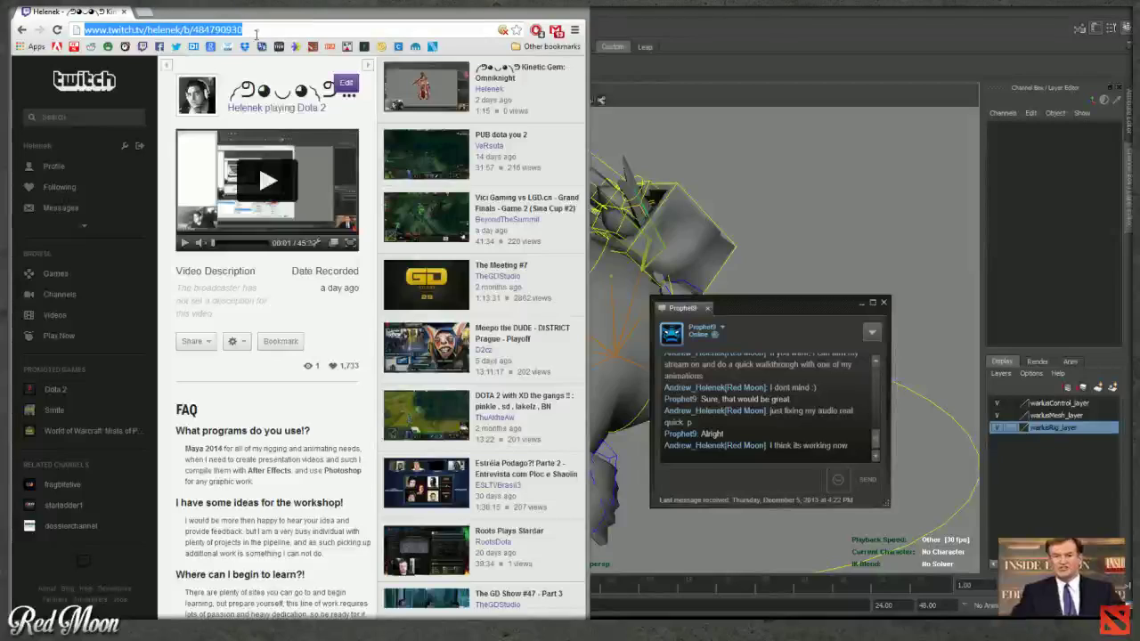
pyautogui.click(196, 29)
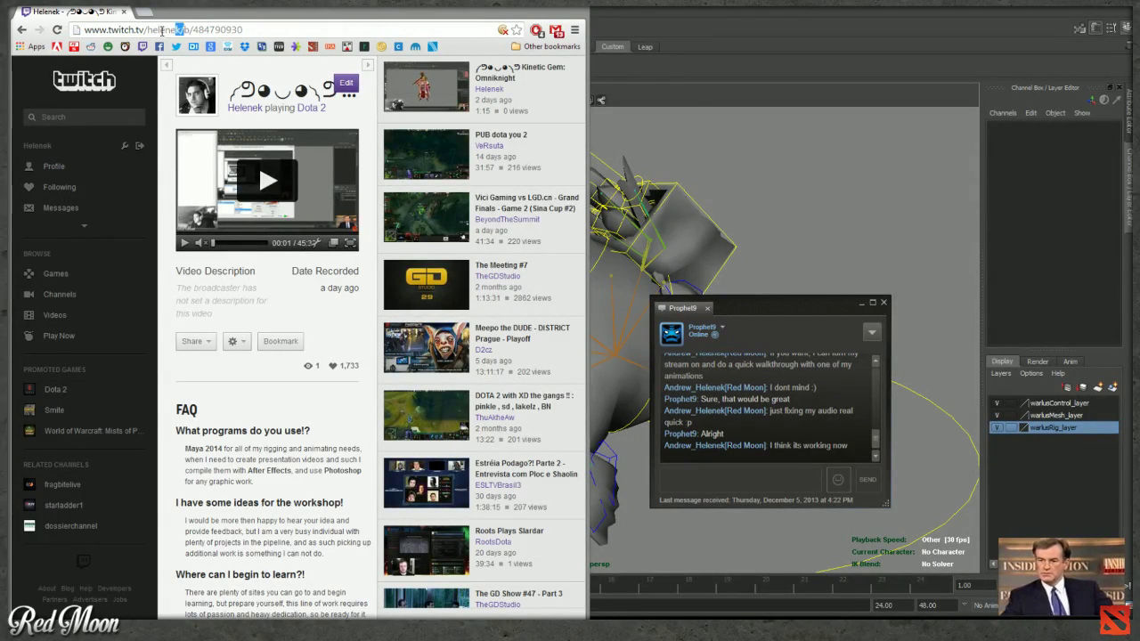
pyautogui.moveTo(141, 29); pyautogui.dragTo(80, 31)
pyautogui.hotkey('ctrl', 'x')
pyautogui.hotkey('alt', 'Tab')
pyautogui.hotkey('ctrl', 'v')
pyautogui.press('Return')
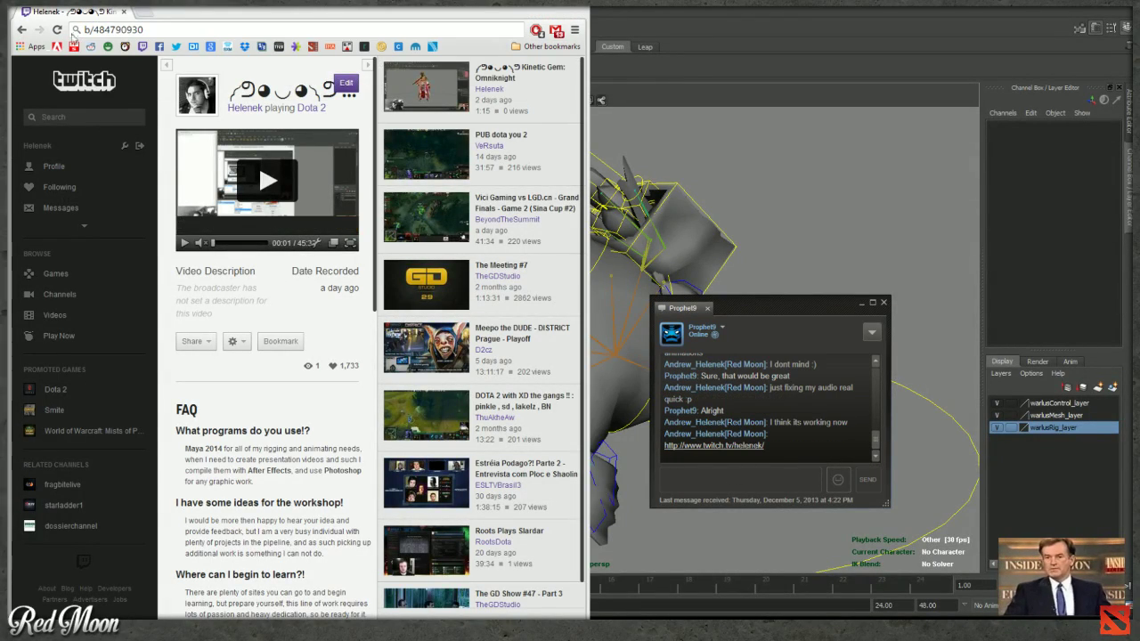
# Load the twitch.tv channel page, then widen the browser window and move it lower.
pyautogui.hotkey('ctrl', 'a')
pyautogui.press('BackSpace')
pyautogui.write('t')
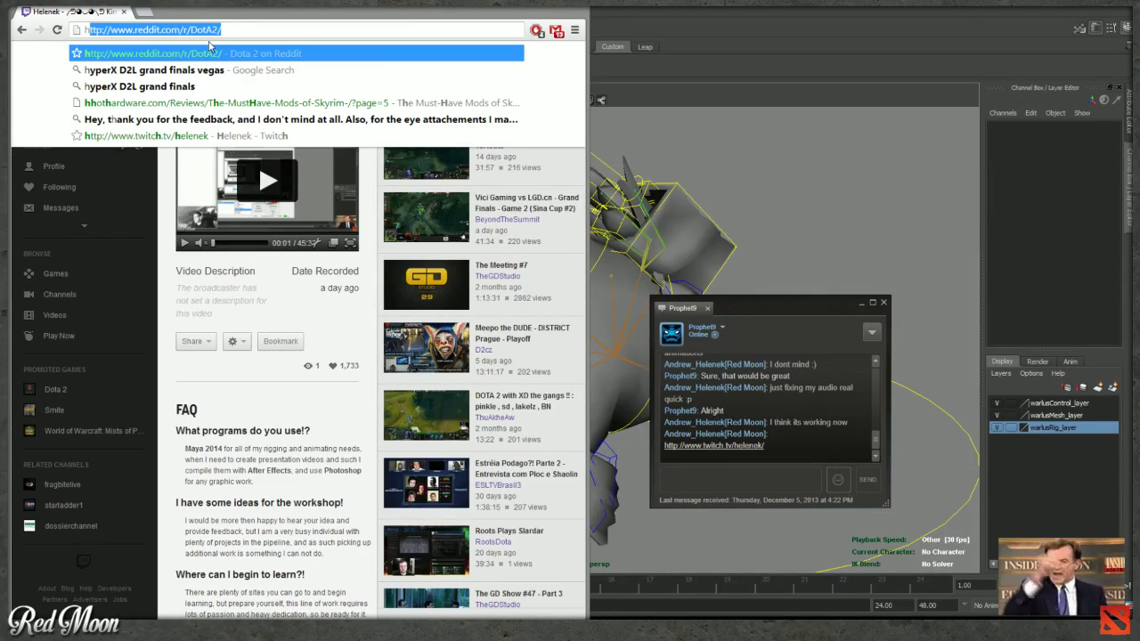
pyautogui.press('BackSpace')
pyautogui.press('BackSpace')
pyautogui.write('twitch')
pyautogui.press('Return')
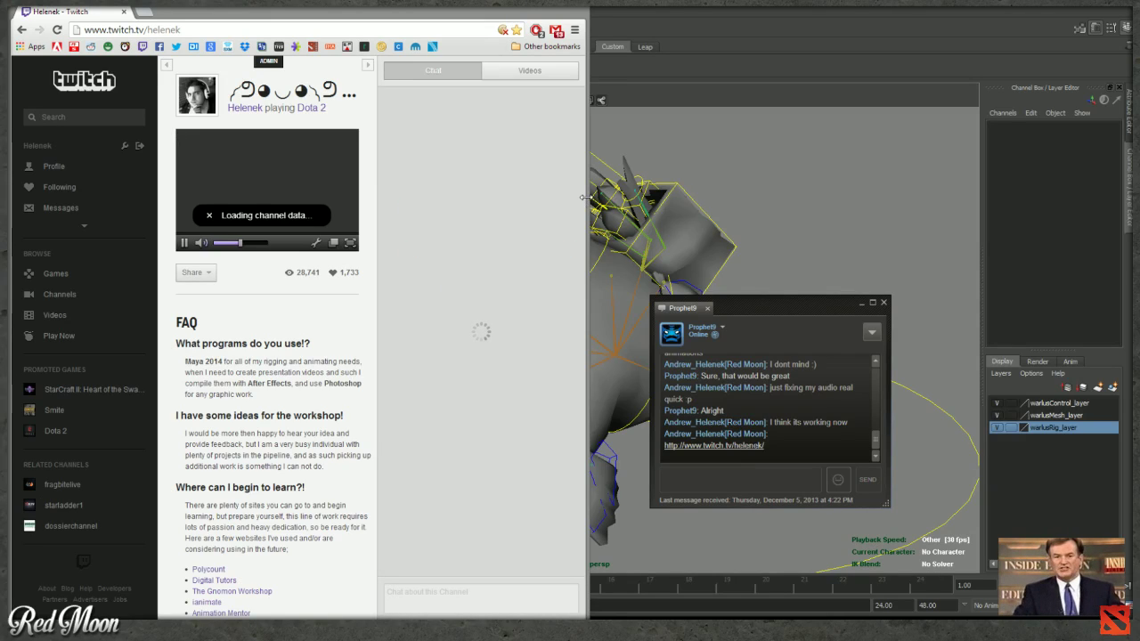
pyautogui.moveTo(584, 198); pyautogui.dragTo(764, 198)
pyautogui.moveTo(379, 10); pyautogui.dragTo(393, 31)
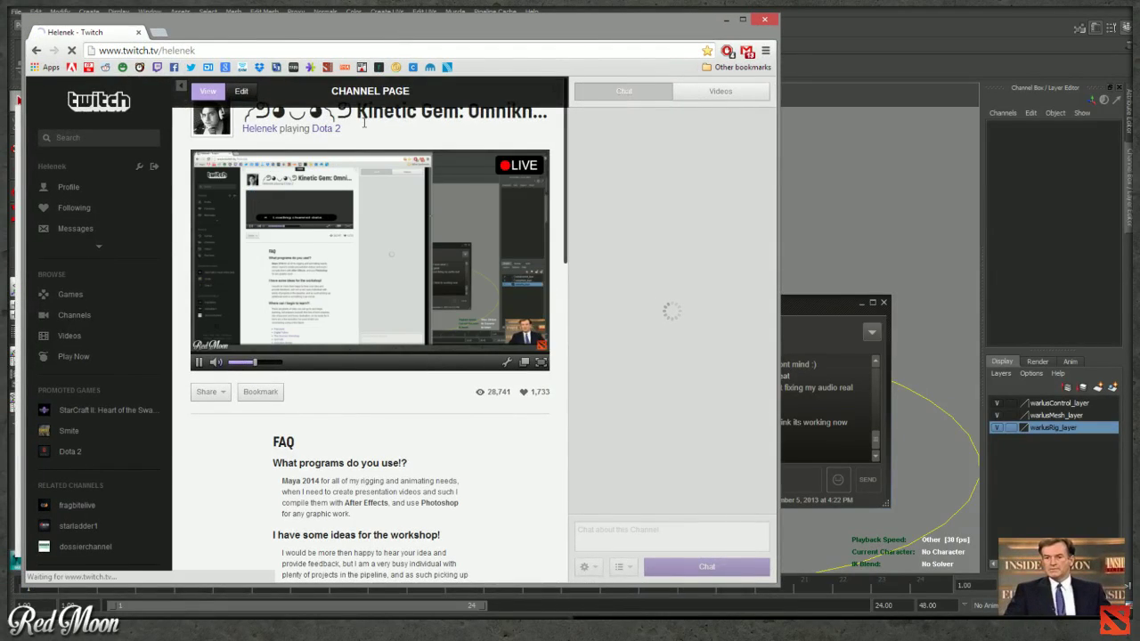
# On the channel edit page, mute the preview and change the stream title to 'Animations!'.
pyautogui.click(363, 123)
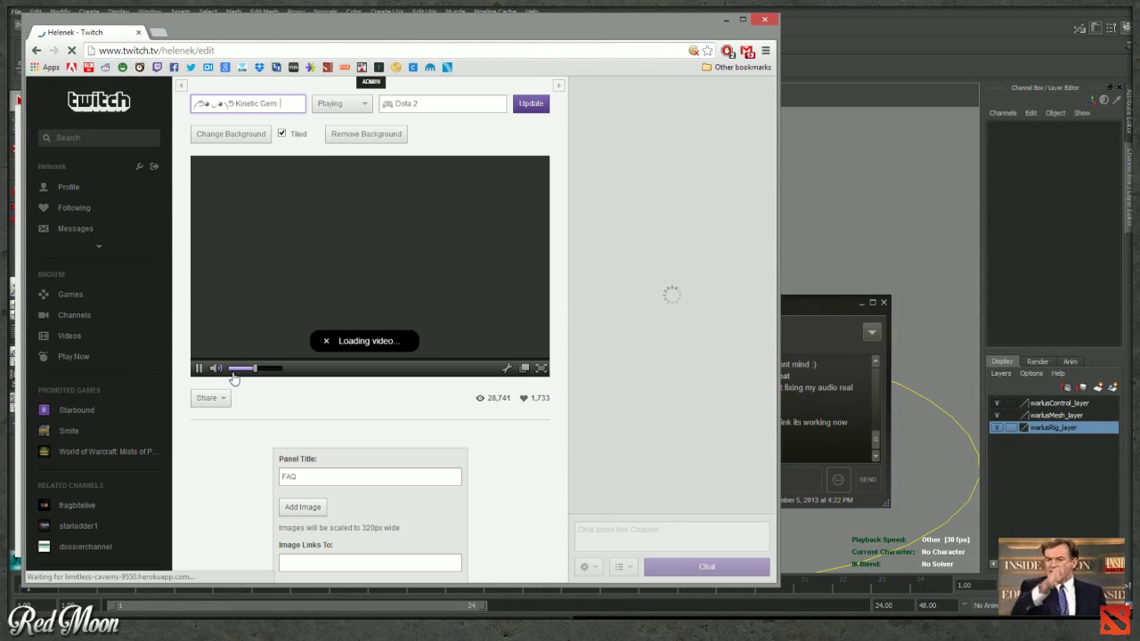
pyautogui.click(231, 367)
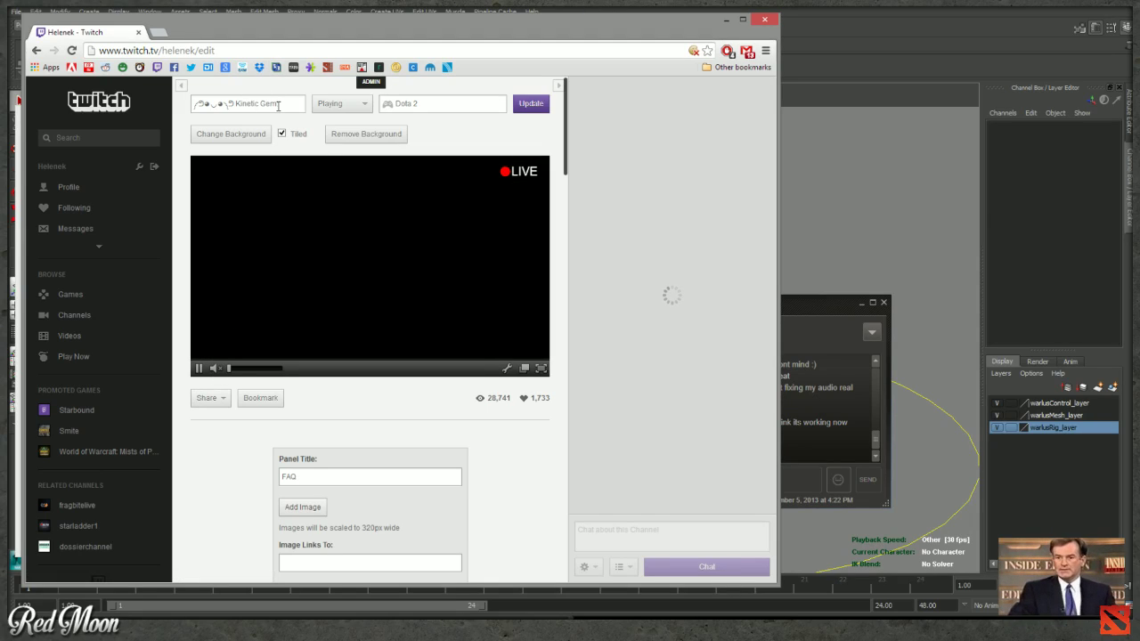
pyautogui.click(277, 106)
pyautogui.hotkey('ctrl', 'shift', 'Left')
pyautogui.hotkey('ctrl', 'shift', 'Left')
pyautogui.write('Omniknight')
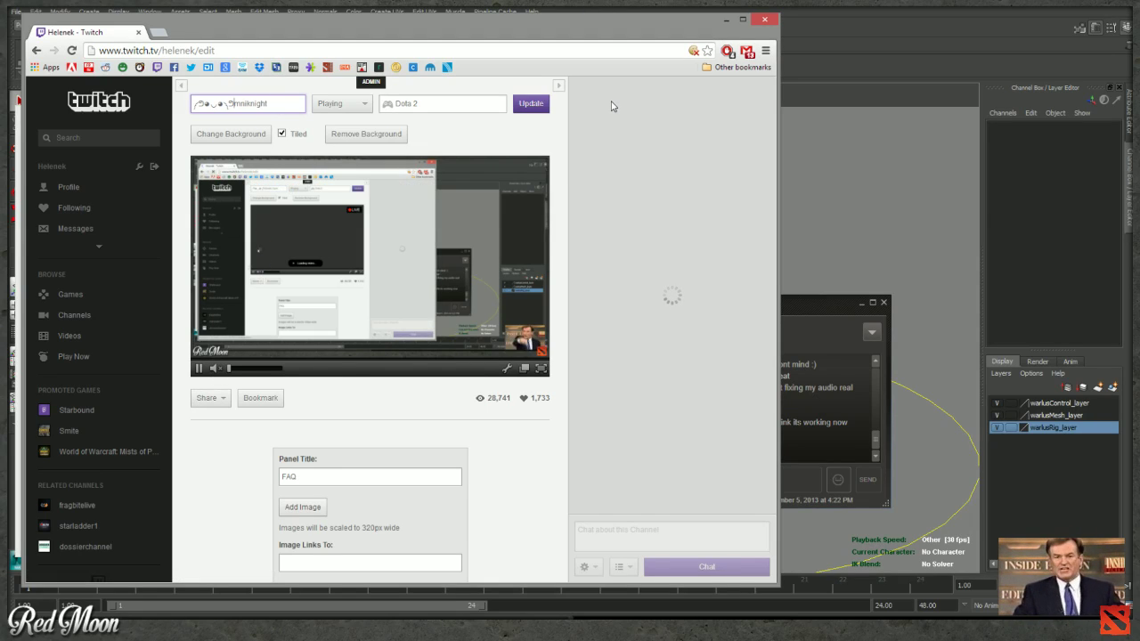
pyautogui.hotkey('ctrl', 'BackSpace')
pyautogui.hotkey('ctrl', 'BackSpace')
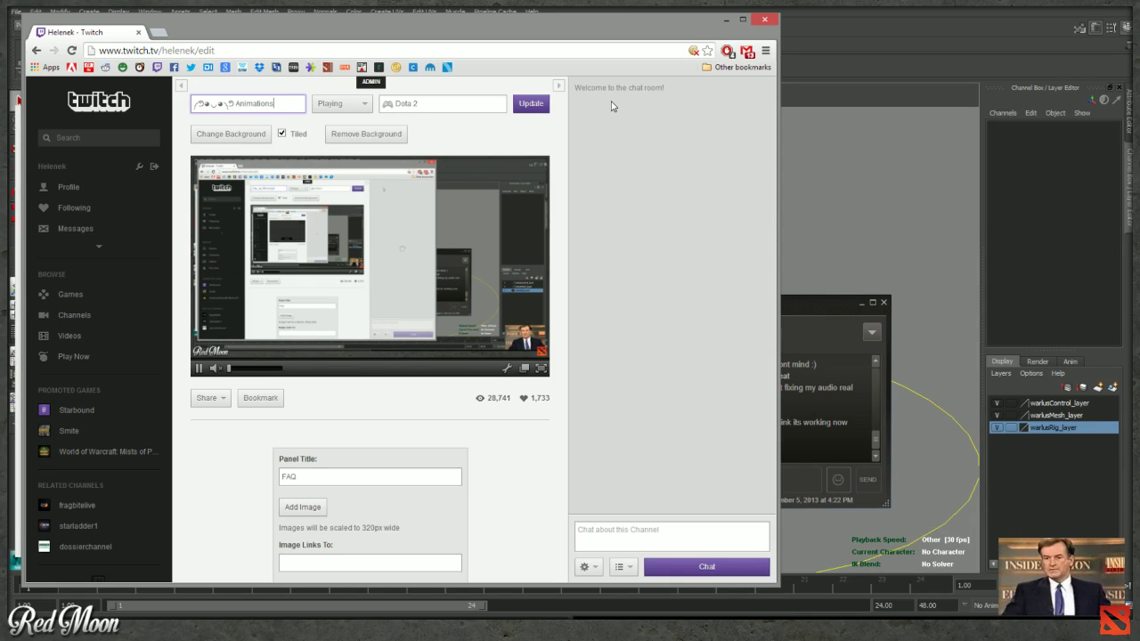
pyautogui.click(804, 415)
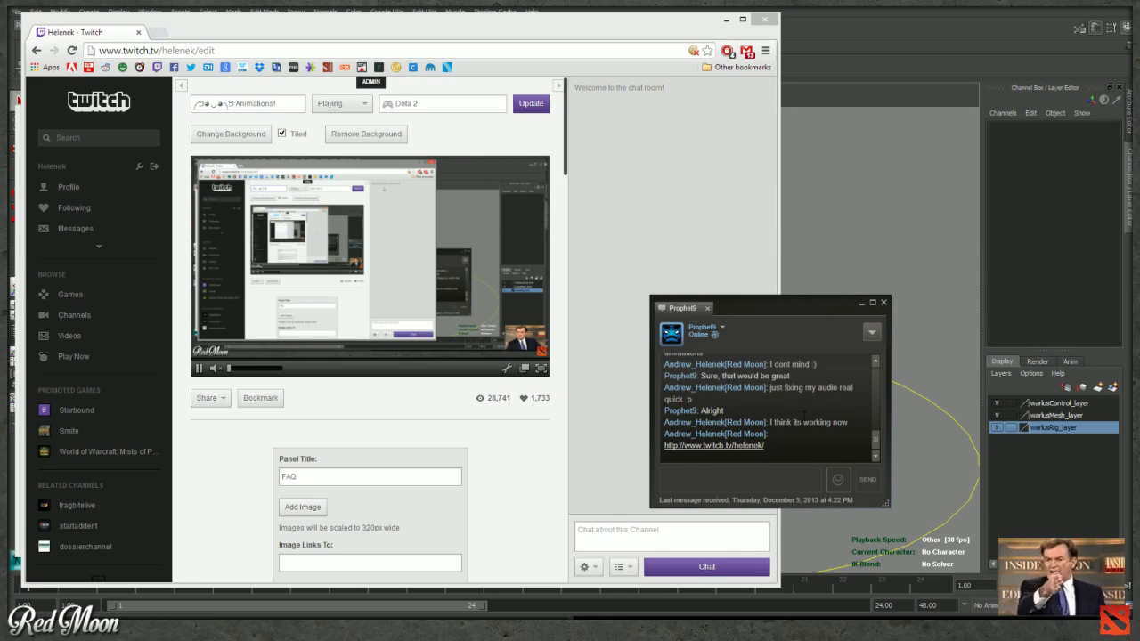
pyautogui.click(434, 110)
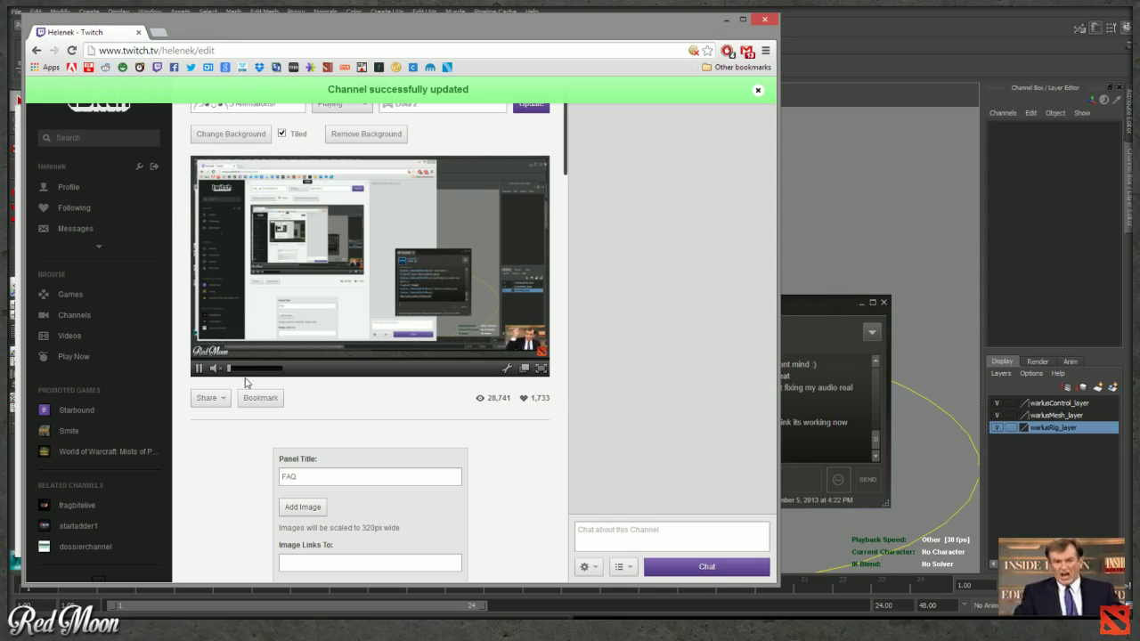
pyautogui.press('F5')
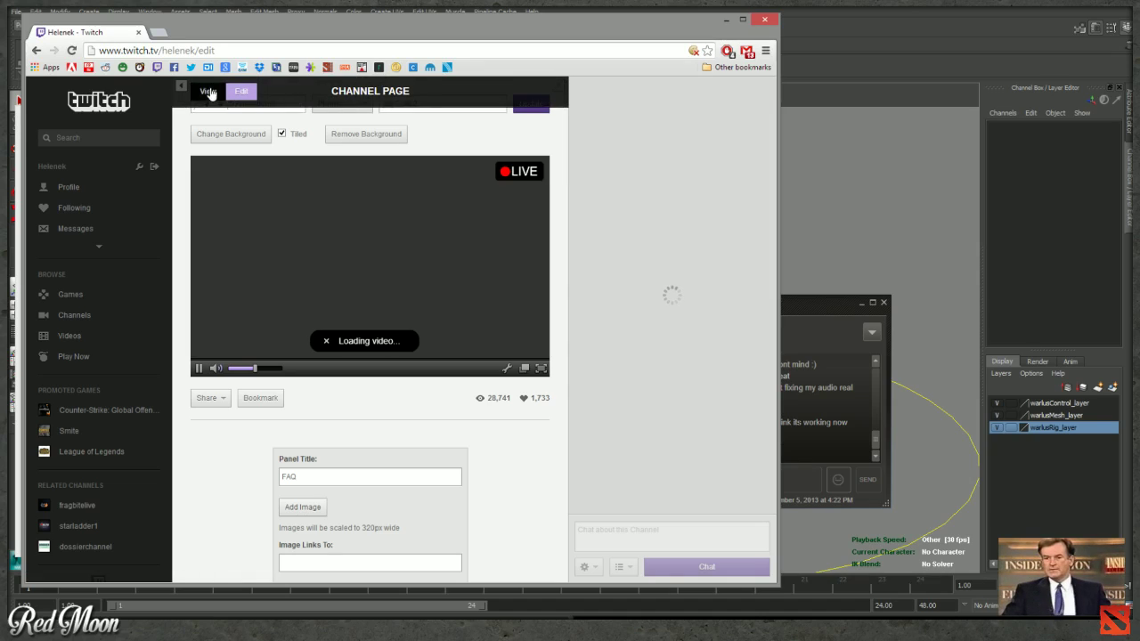
# Pop the channel chat out into its own window, move it up, and minimise the browser.
pyautogui.click(206, 91)
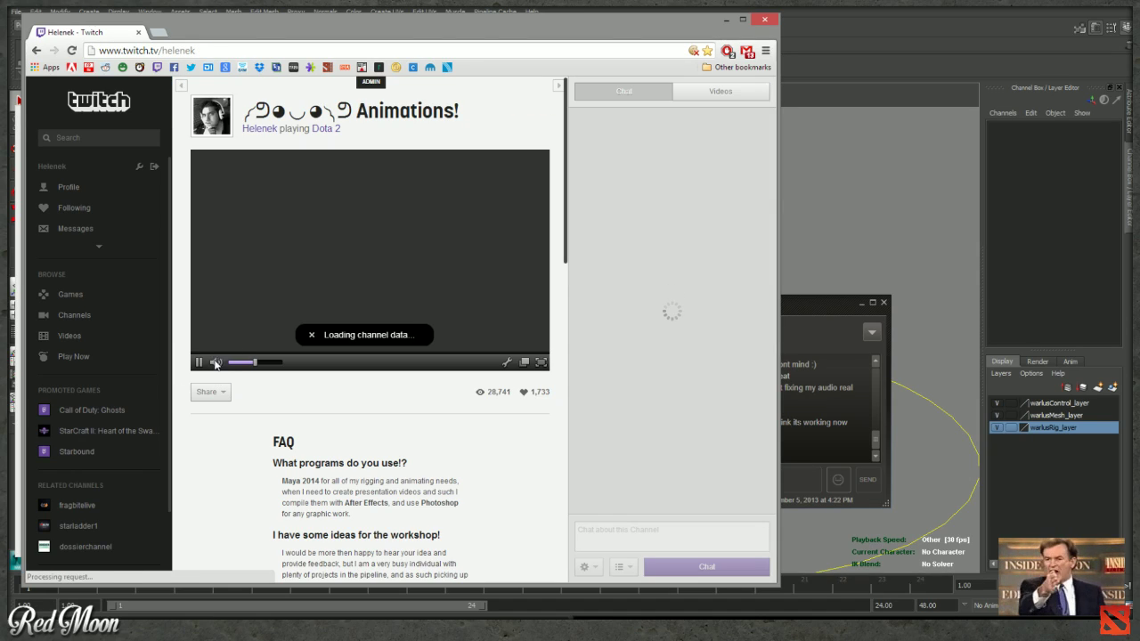
pyautogui.click(620, 567)
pyautogui.click(514, 467)
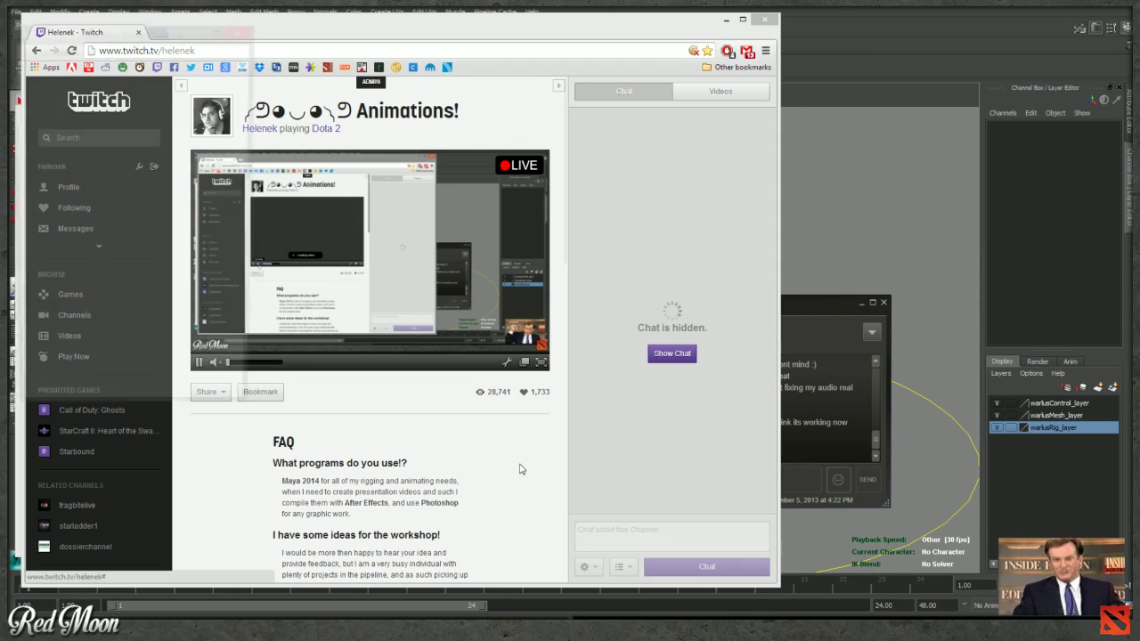
pyautogui.moveTo(83, 24); pyautogui.dragTo(92, 3)
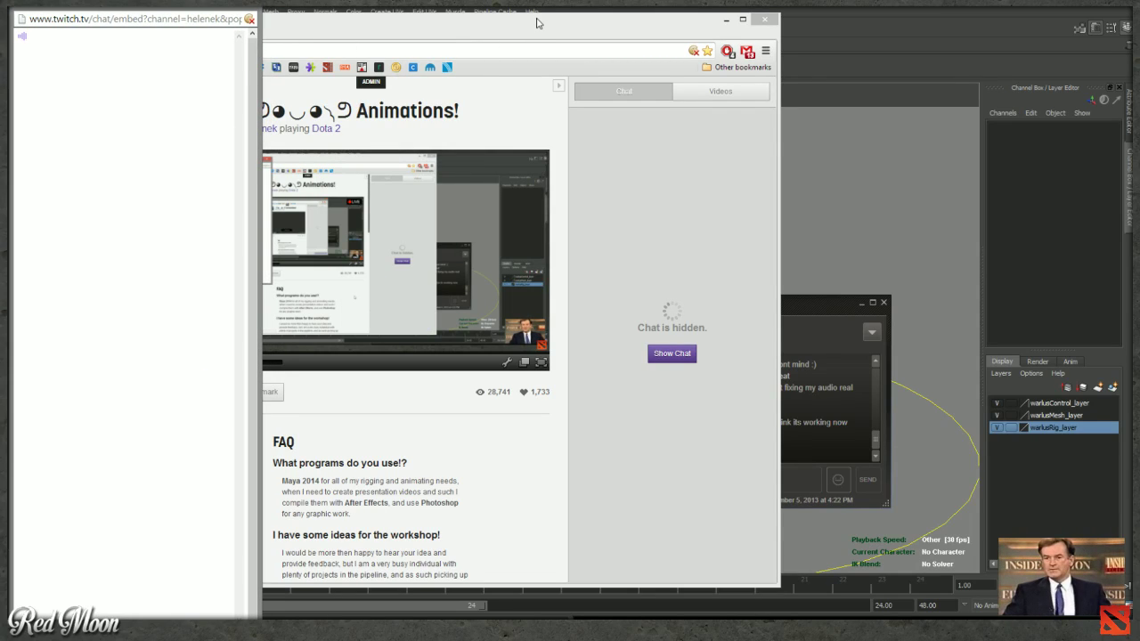
pyautogui.click(726, 18)
# Minimise the browser and start opening a Maya scene from the SkyDrive folder.
pyautogui.hotkey('alt', 'Tab')
pyautogui.hotkey('alt', 'Tab')
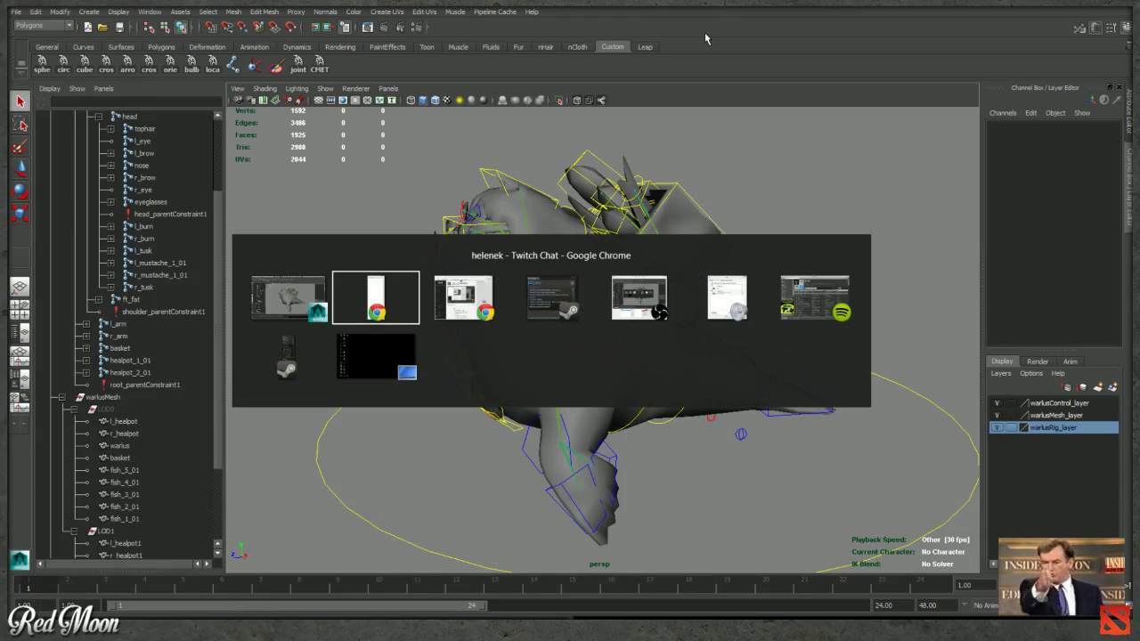
pyautogui.click(725, 19)
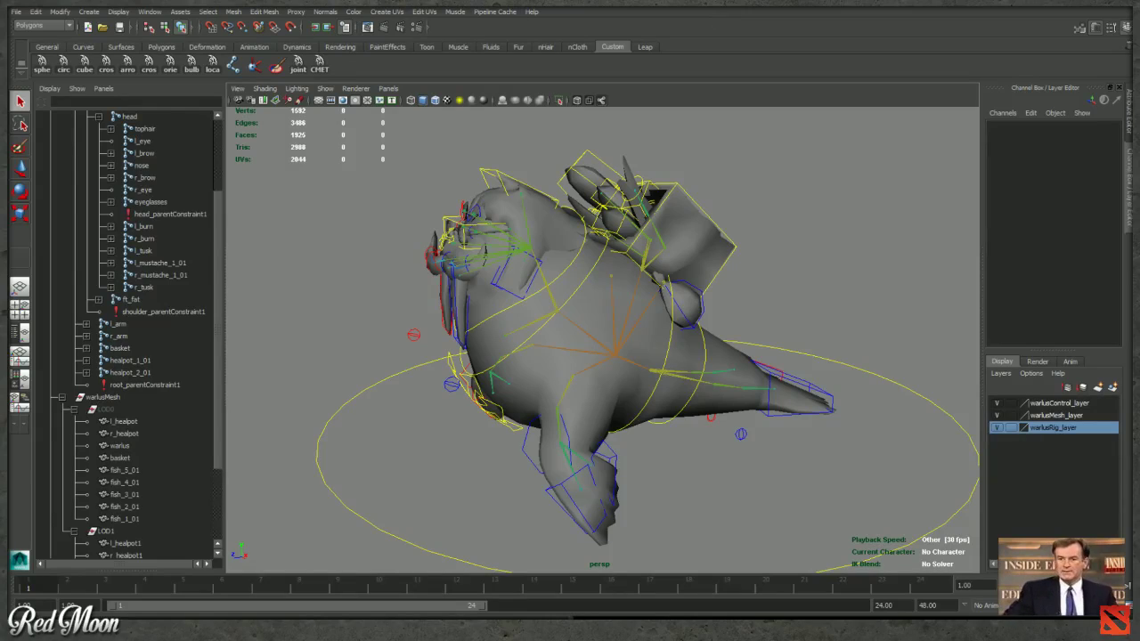
pyautogui.click(16, 12)
pyautogui.click(42, 41)
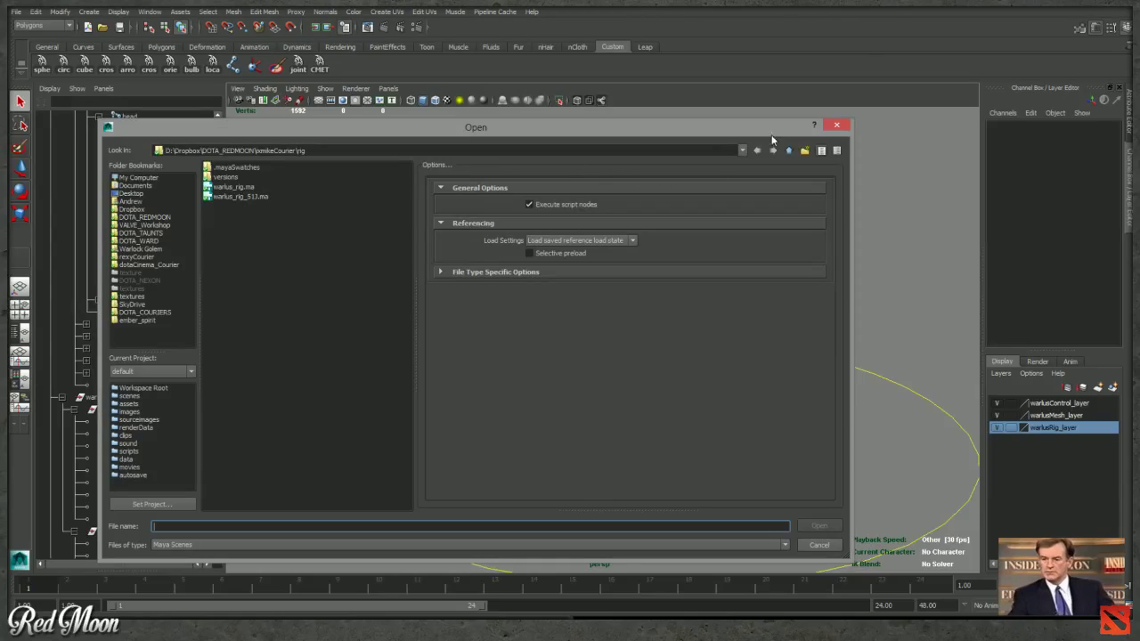
pyautogui.click(788, 150)
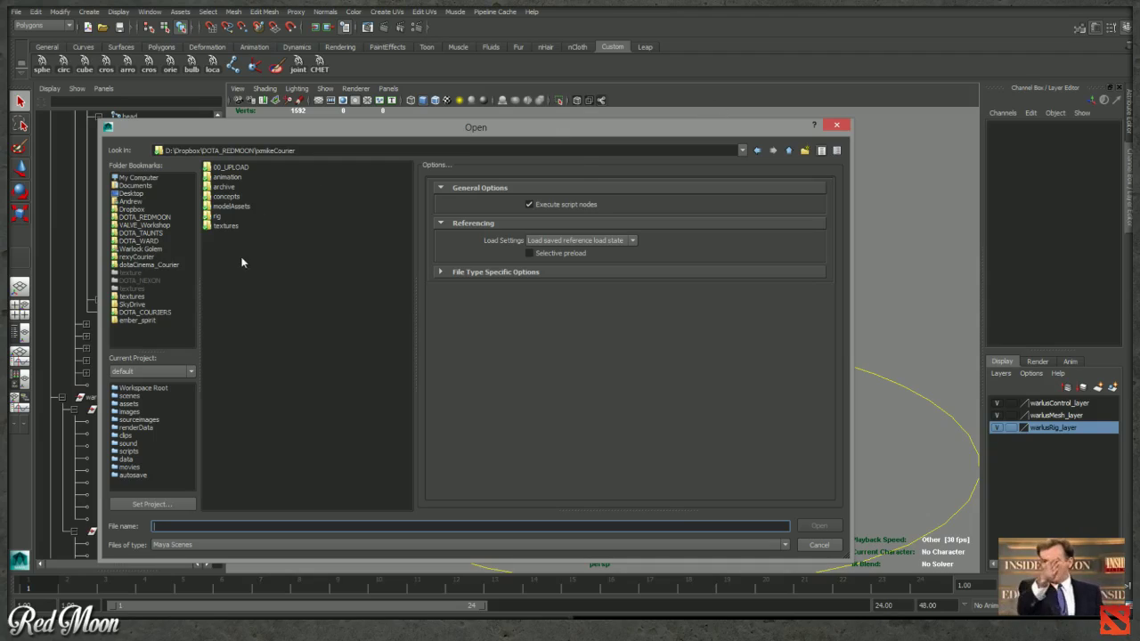
pyautogui.click(132, 304)
# Browse Valve_Workshop > DOTA_RIGS > 00_kinetic_anim > kineticGem_stabbystabby and open stabby_idle.ma.
pyautogui.doubleClick(249, 176)
pyautogui.doubleClick(241, 169)
pyautogui.click(756, 150)
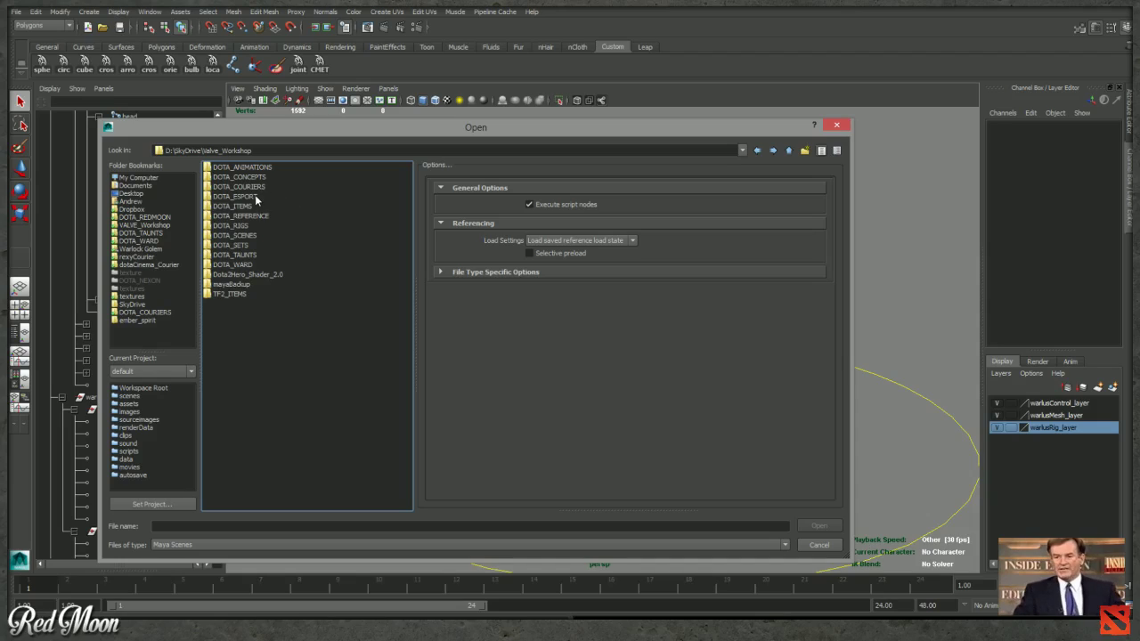
pyautogui.doubleClick(240, 225)
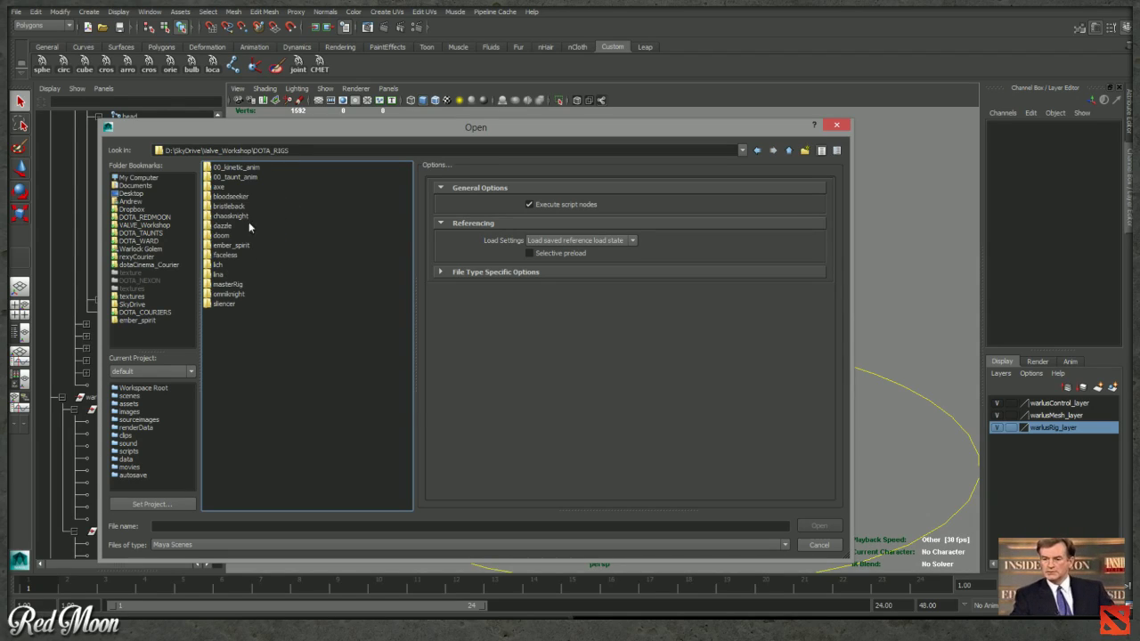
pyautogui.doubleClick(246, 169)
pyautogui.doubleClick(260, 205)
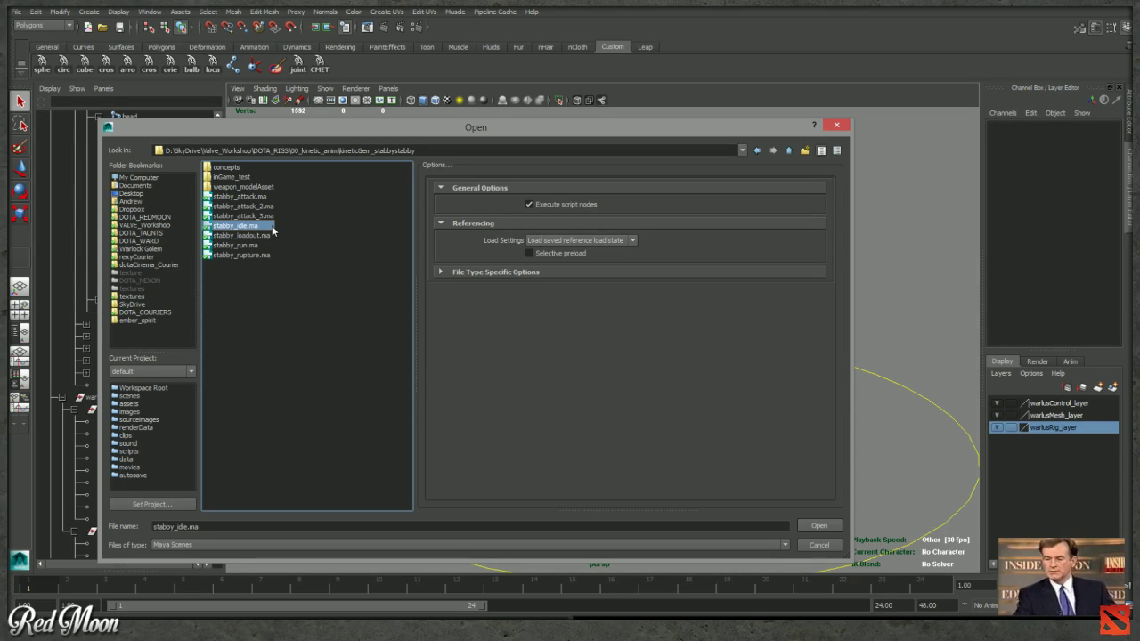
pyautogui.doubleClick(272, 226)
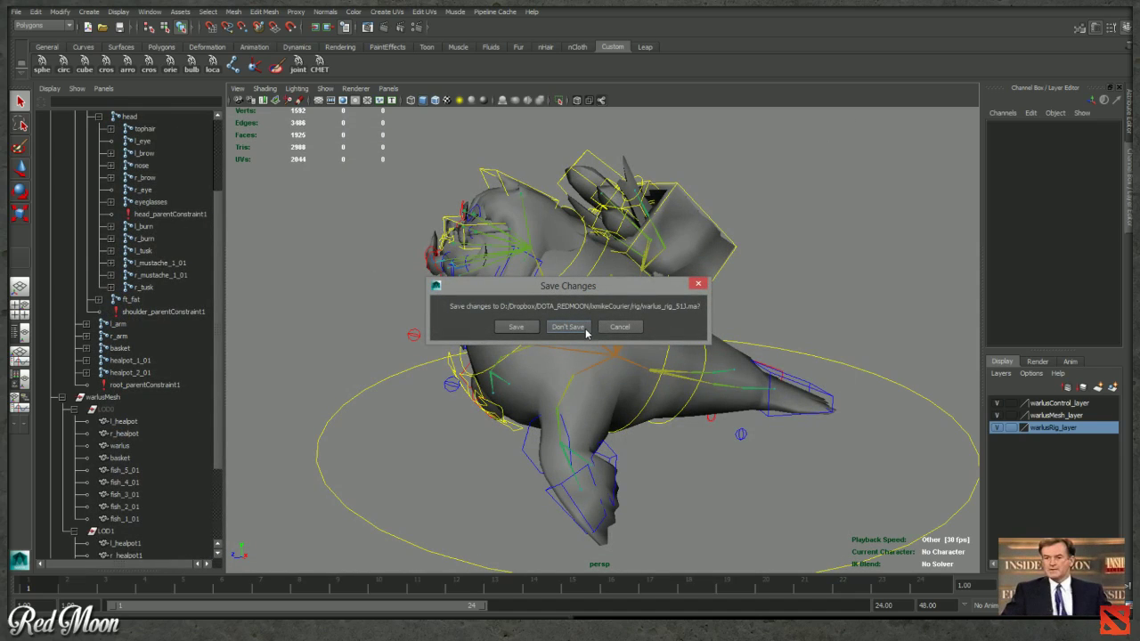
# Discard the walrus rig changes, close the load dialogs, and frame the Bloodseeker rig.
pyautogui.click(583, 328)
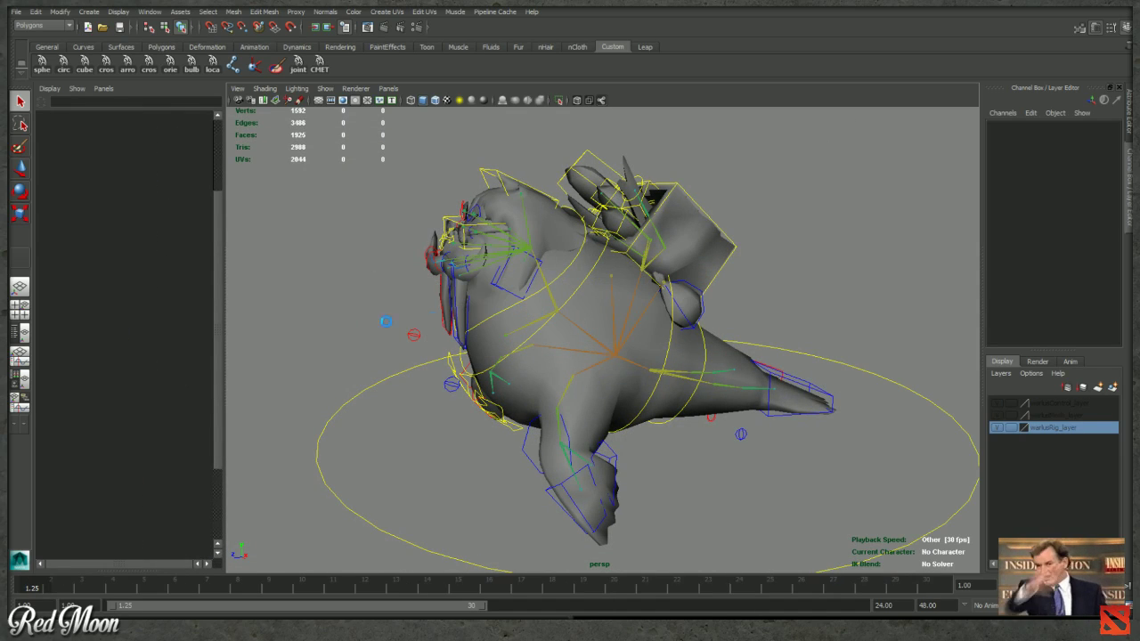
pyautogui.click(572, 343)
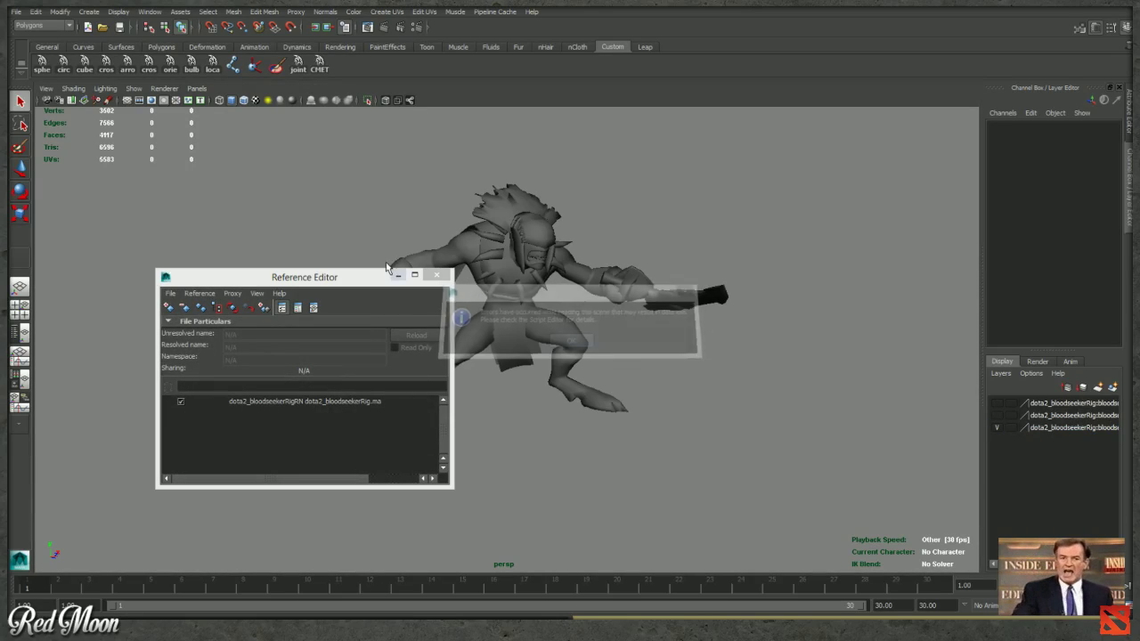
pyautogui.click(443, 278)
pyautogui.moveTo(996, 403); pyautogui.dragTo(996, 416)
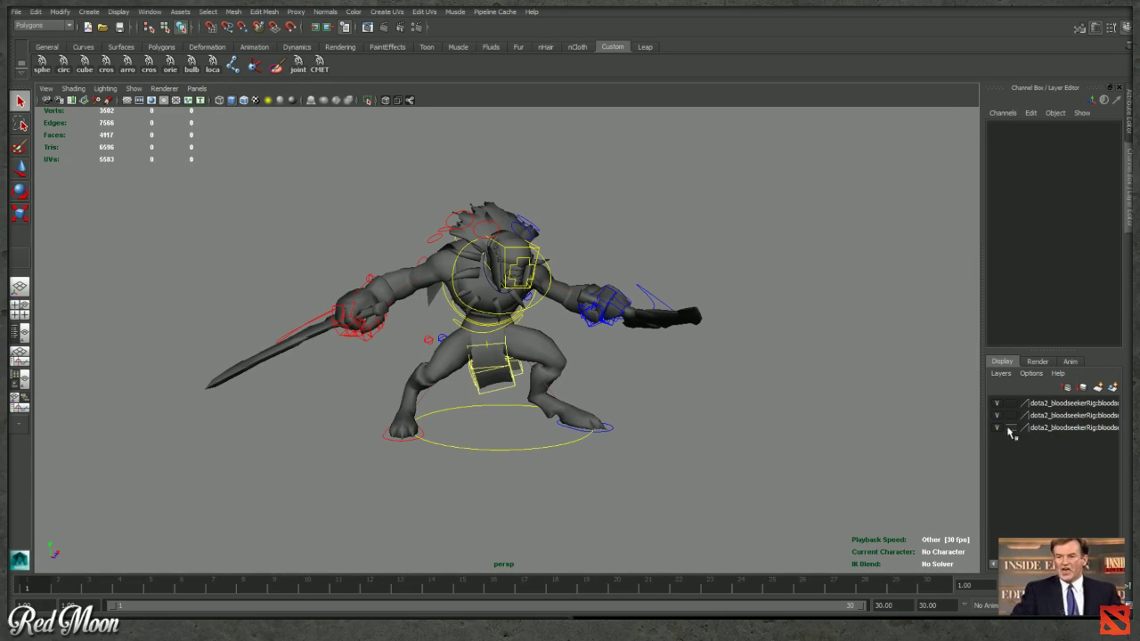
pyautogui.keyDown('alt'); pyautogui.moveTo(207, 173); pyautogui.dragTo(346, 226); pyautogui.keyUp('alt')
pyautogui.keyDown('alt'); pyautogui.moveTo(345, 226); pyautogui.dragTo(121, 327, button='middle'); pyautogui.keyUp('alt')
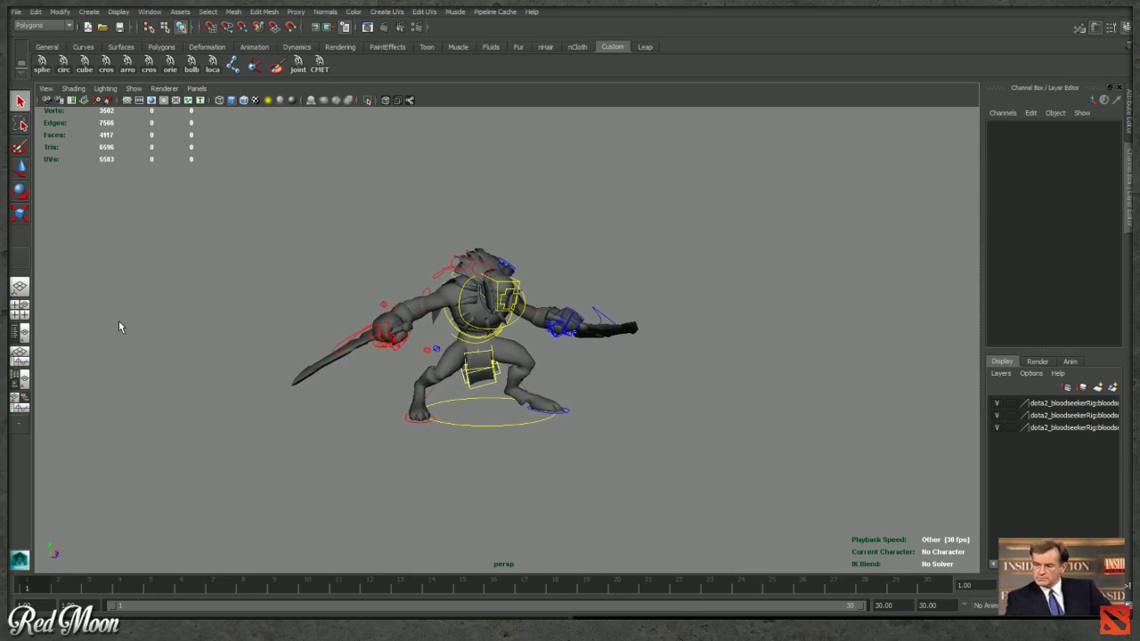
# Select the bloodseekerRig global control and set its X rotation to 90.
pyautogui.click(21, 332)
pyautogui.click(50, 177)
pyautogui.click(87, 202)
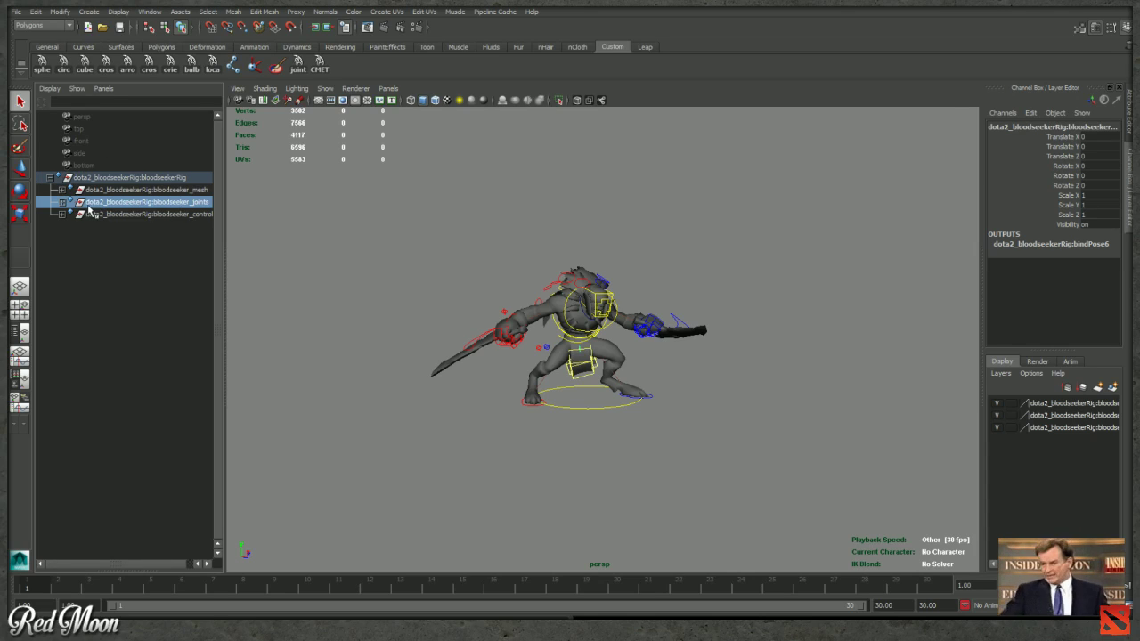
pyautogui.click(550, 400)
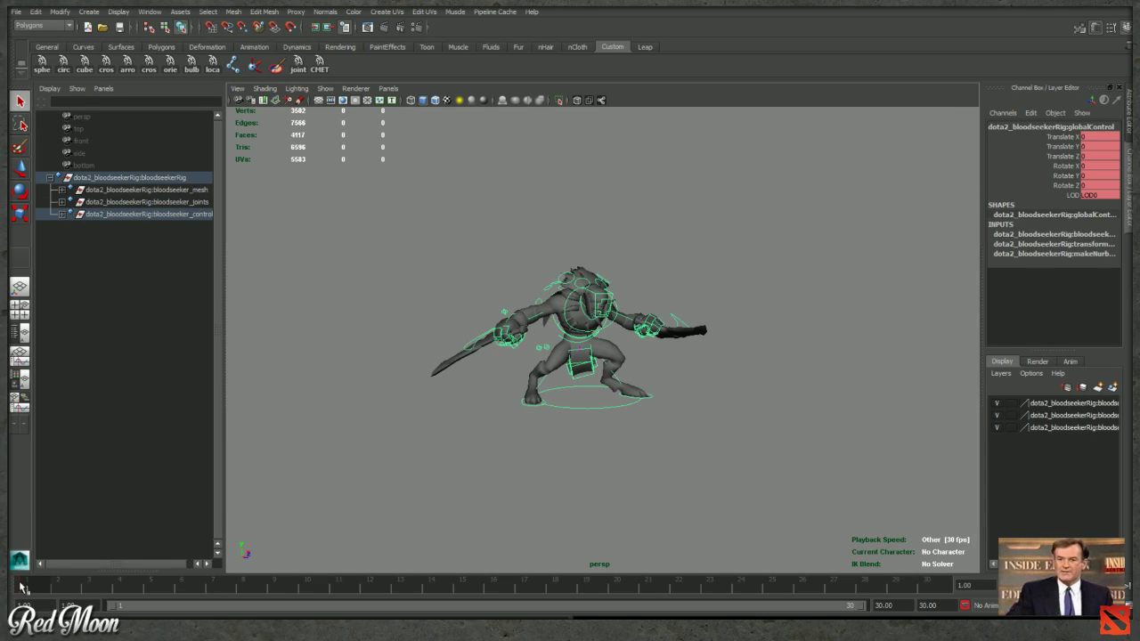
pyautogui.click(1110, 163)
pyautogui.write('90')
pyautogui.press('Return')
# Clear the selection, toggle the control curves back on, and orbit around the rig.
pyautogui.click(778, 301)
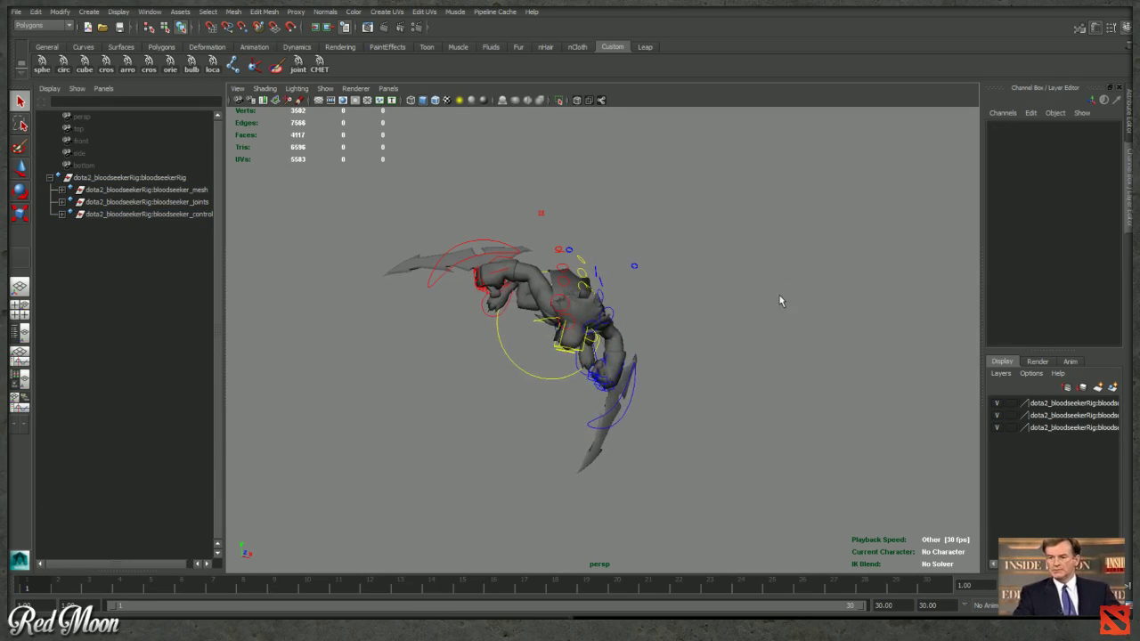
pyautogui.click(996, 409)
pyautogui.click(998, 412)
pyautogui.hotkey('alt', 'Tab')
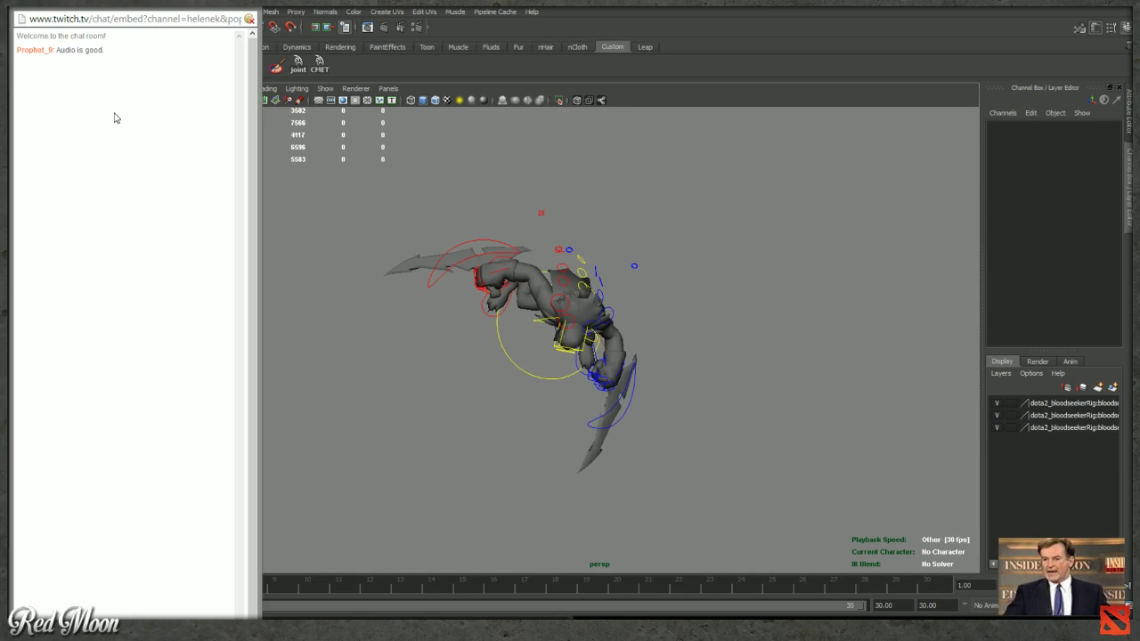
pyautogui.hotkey('alt', 'Tab')
pyautogui.moveTo(534, 335)
pyautogui.keyDown('alt'); pyautogui.mouseDown()
pyautogui.moveTo(521, 342)
pyautogui.moveTo(661, 282)
pyautogui.moveTo(475, 335)
pyautogui.moveTo(524, 322)
pyautogui.mouseUp(); pyautogui.keyUp('alt')
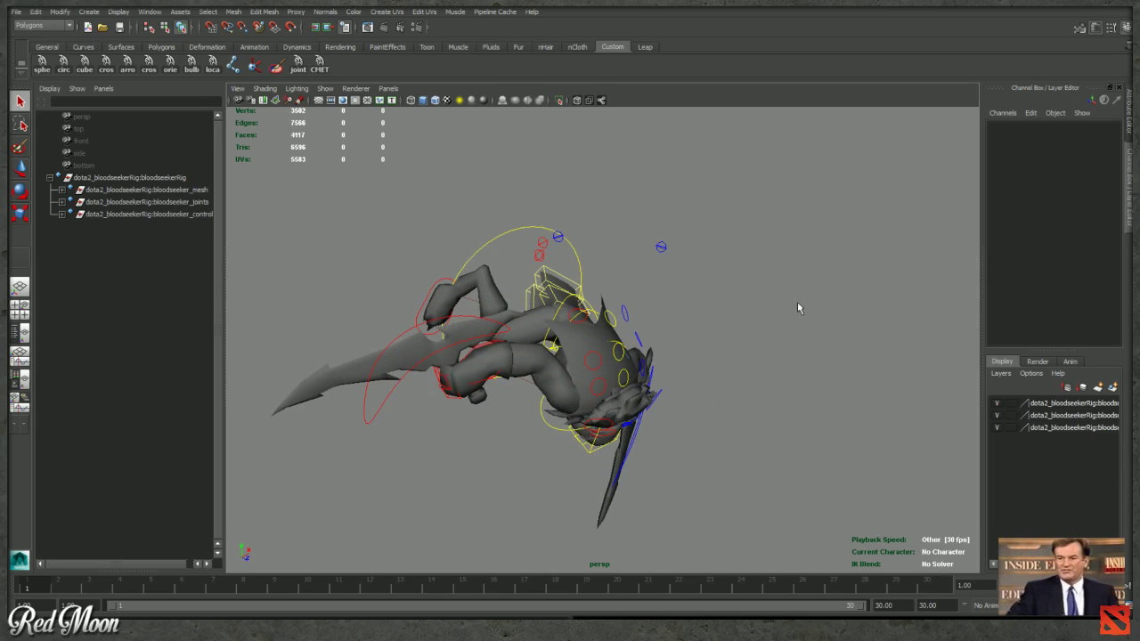
pyautogui.keyDown('alt'); pyautogui.moveTo(806, 309); pyautogui.dragTo(504, 244); pyautogui.keyUp('alt')
# Enable X-Ray Joints in viewport shading and select the rig's root joint.
pyautogui.click(264, 88)
pyautogui.click(294, 223)
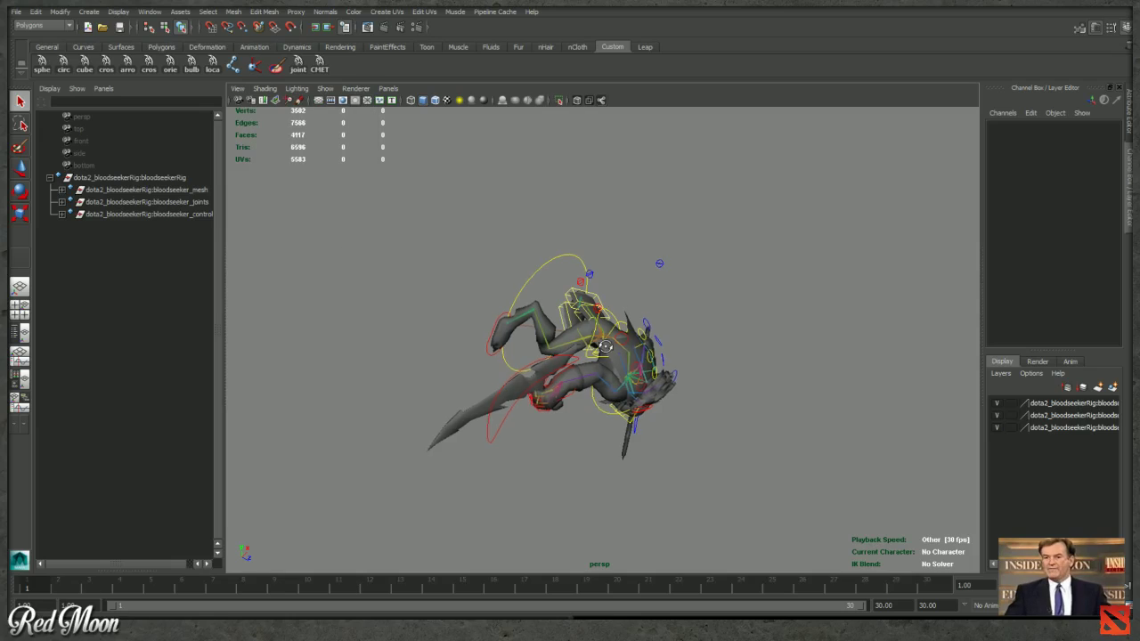
pyautogui.keyDown('alt'); pyautogui.moveTo(569, 321); pyautogui.dragTo(614, 341); pyautogui.keyUp('alt')
pyautogui.click(614, 341)
pyautogui.click(16, 12)
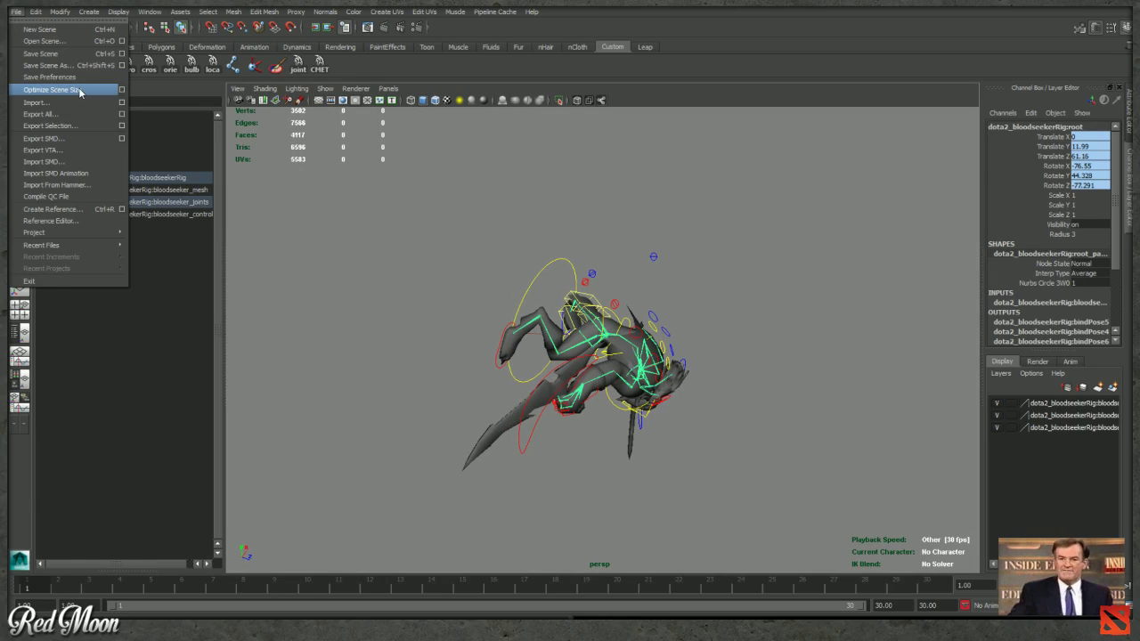
# In the SMD exporter, set the idle sequence to frames 1–29 and run Full Compile.
pyautogui.click(128, 139)
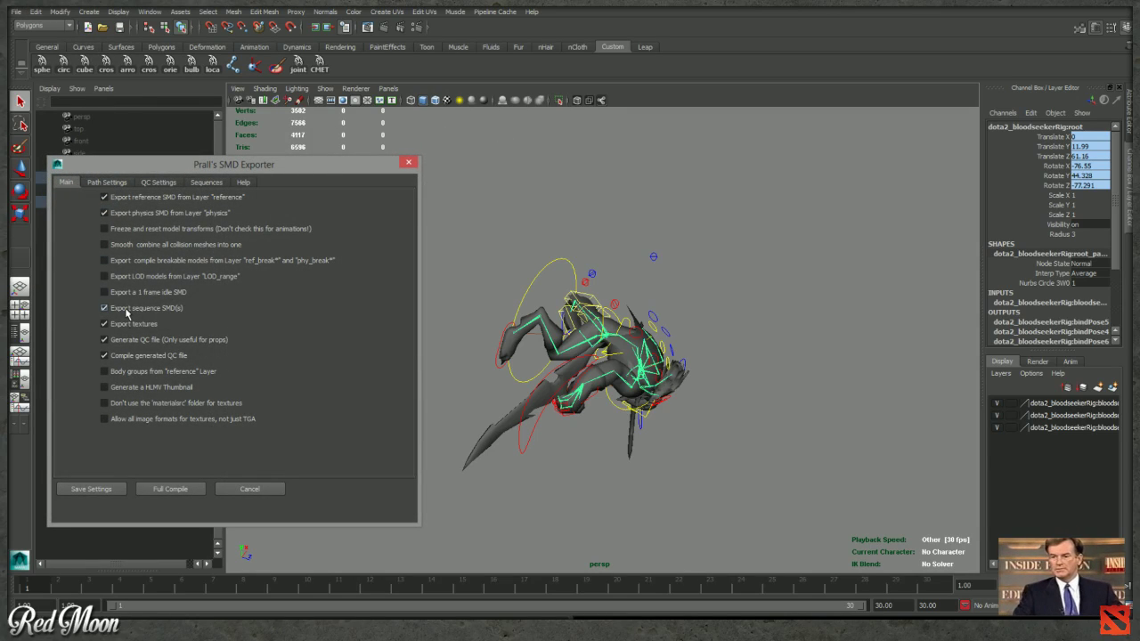
pyautogui.click(108, 182)
pyautogui.click(171, 182)
pyautogui.click(206, 183)
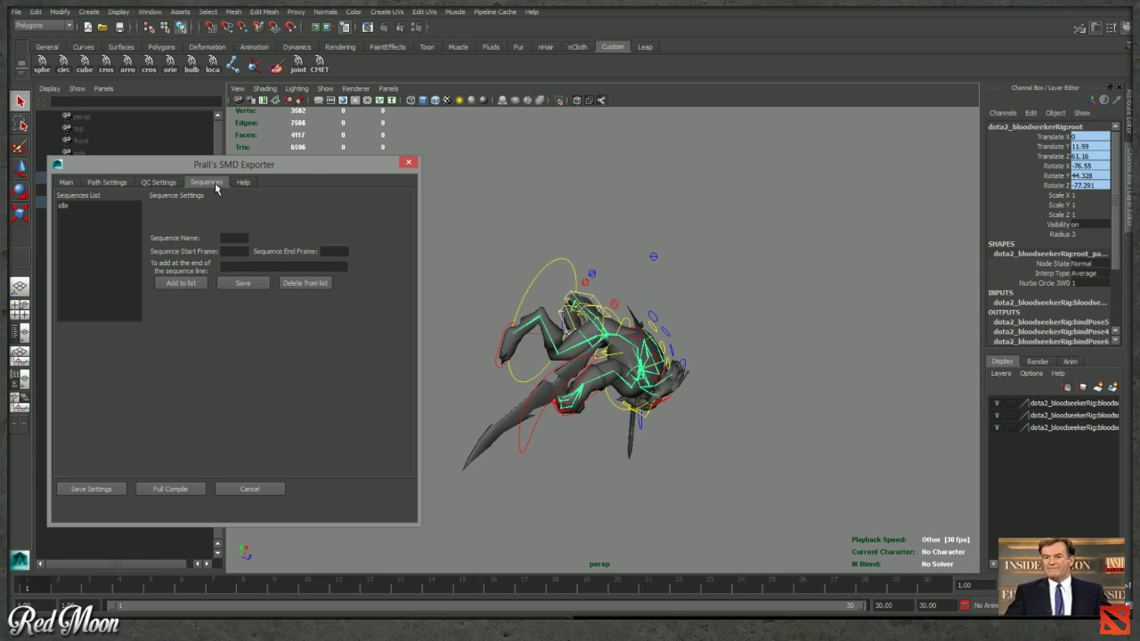
pyautogui.click(122, 206)
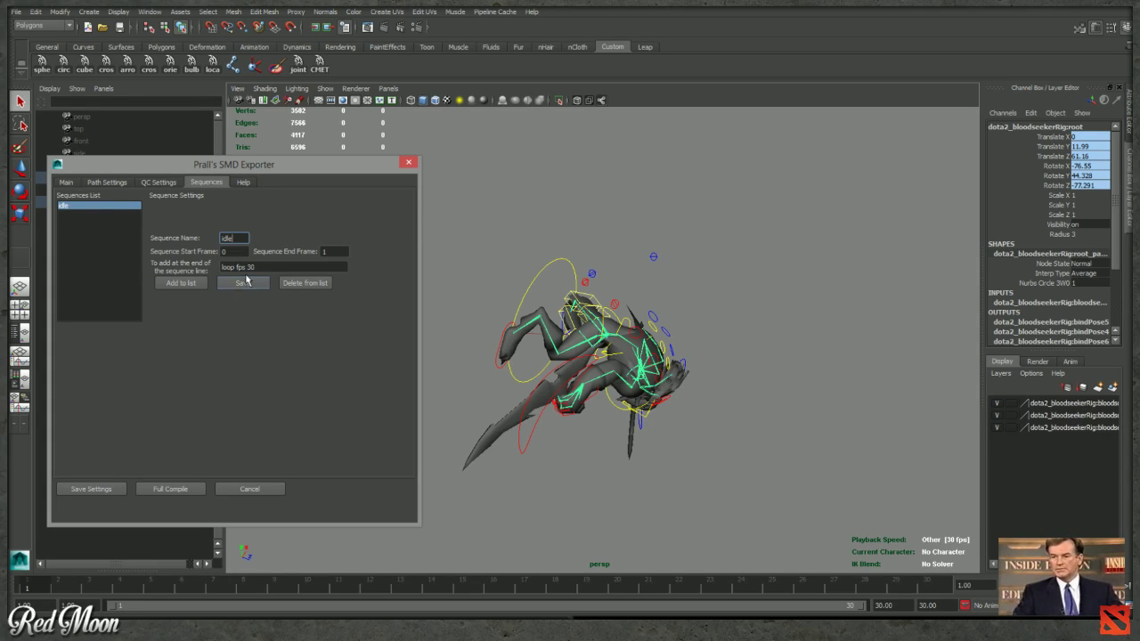
pyautogui.press('BackSpace')
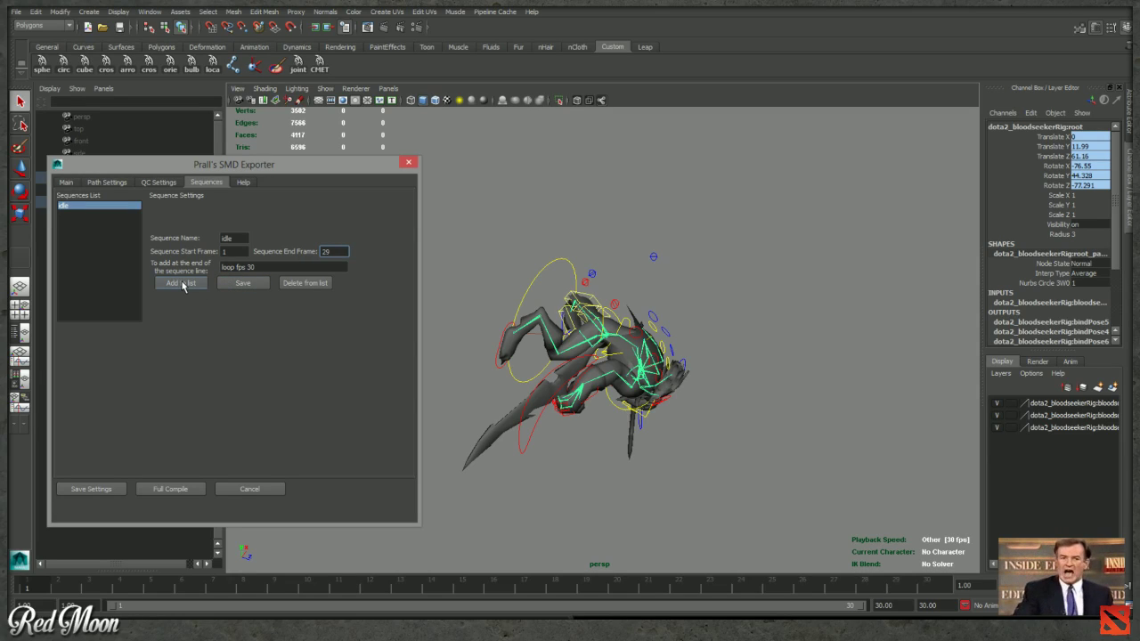
pyautogui.click(170, 489)
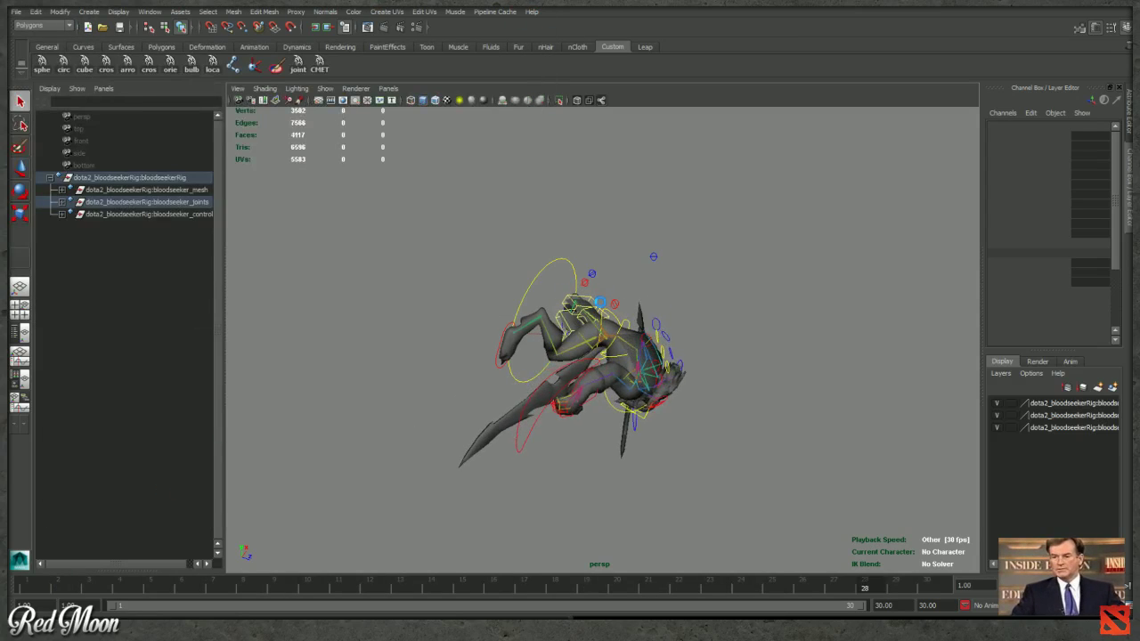
pyautogui.click(769, 308)
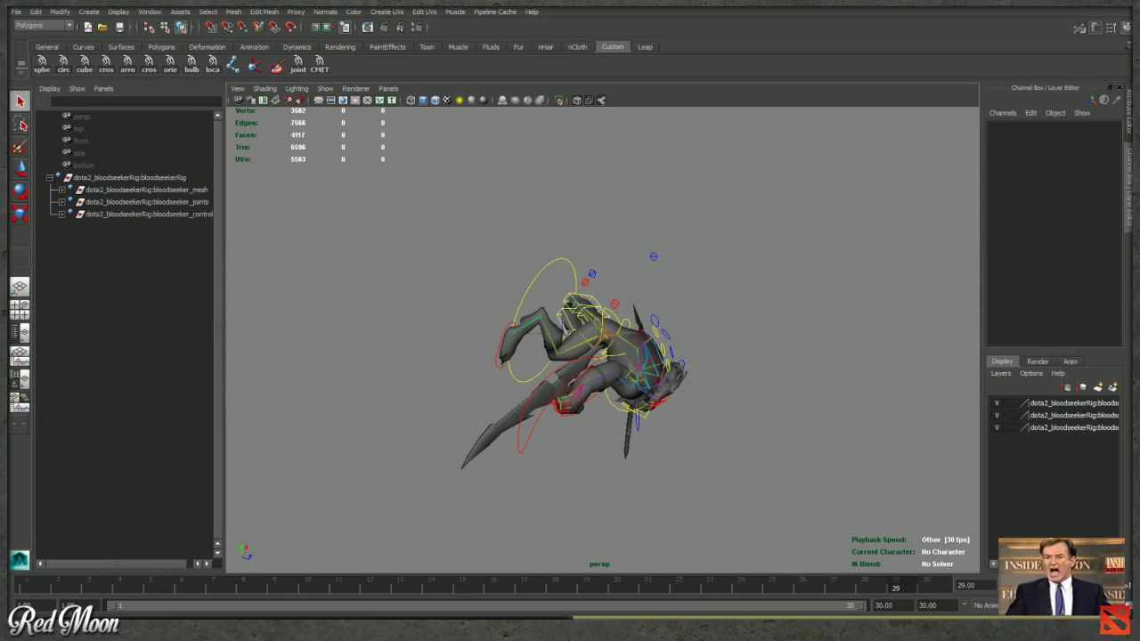
pyautogui.hotkey('alt', 'Tab')
pyautogui.hotkey('alt', 'Tab')
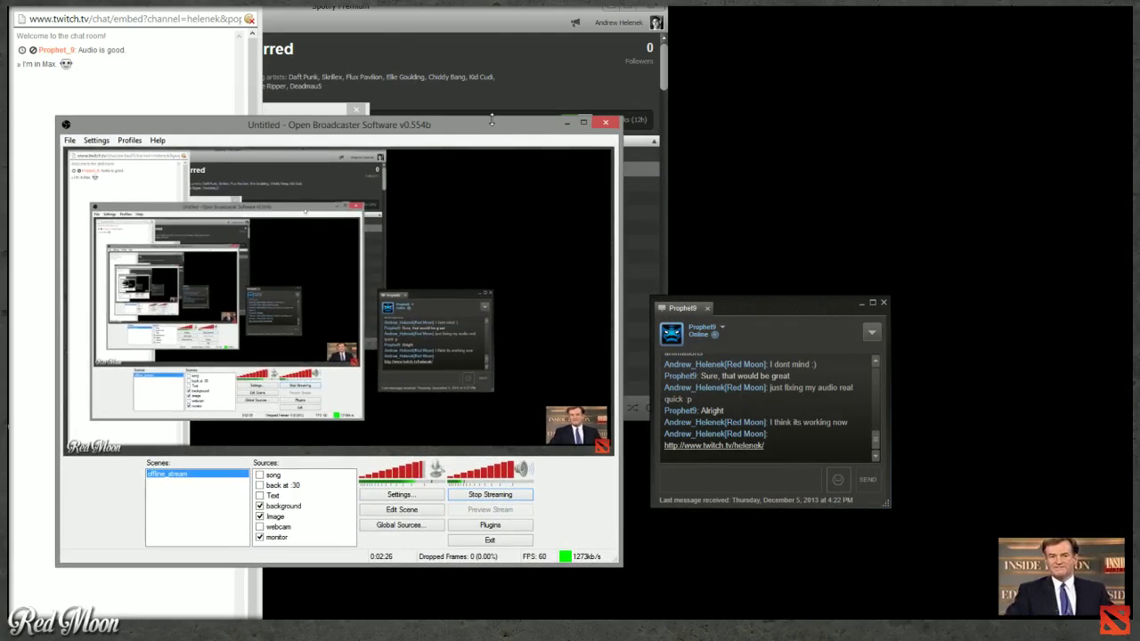
# Hide the music player and browse to D:\SkyDrive\Valve_Workshop\DOTA_RIGS\00_kinetic_anim\kineticGem_stabbystabby.
pyautogui.click(473, 105)
pyautogui.click(634, 9)
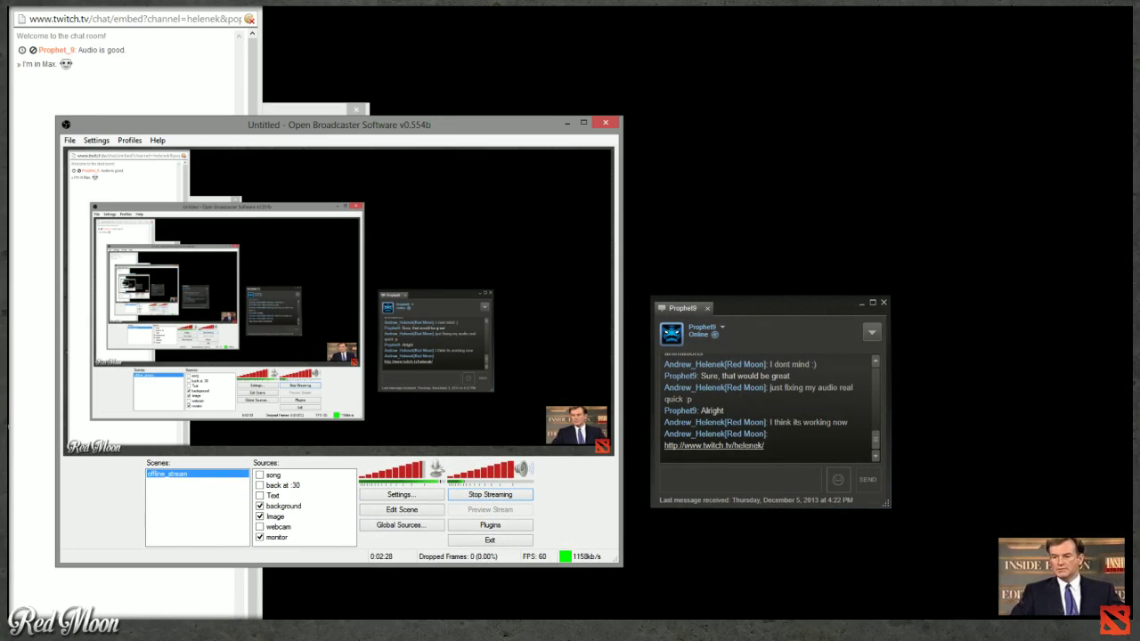
pyautogui.press('super+e')
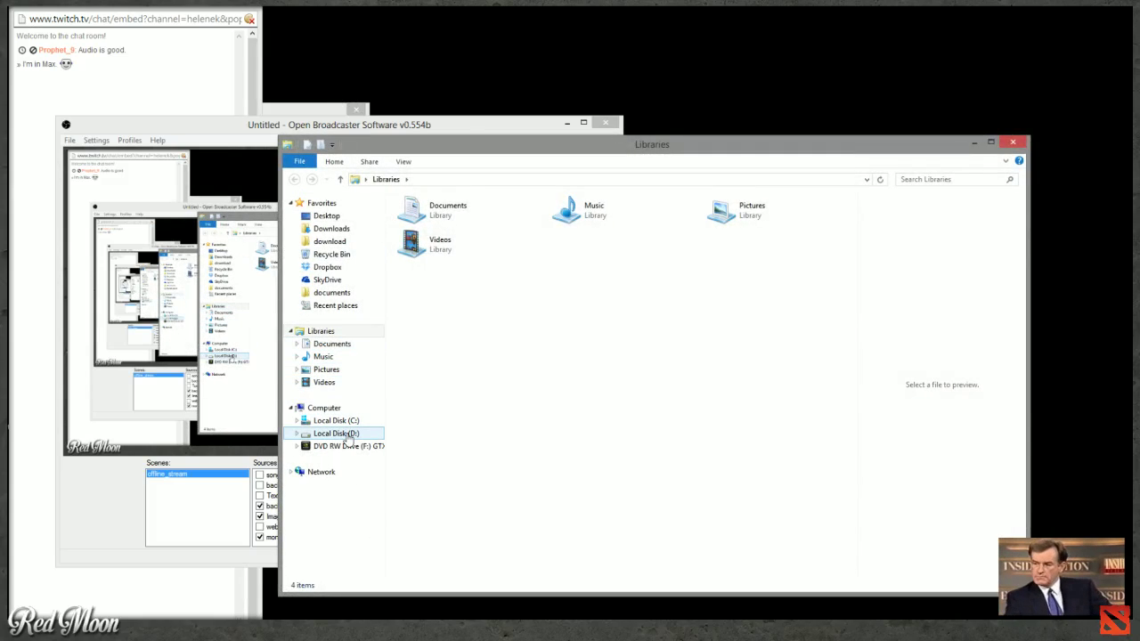
pyautogui.click(347, 437)
pyautogui.doubleClick(423, 279)
pyautogui.press('BackSpace')
pyautogui.doubleClick(424, 383)
pyautogui.doubleClick(436, 229)
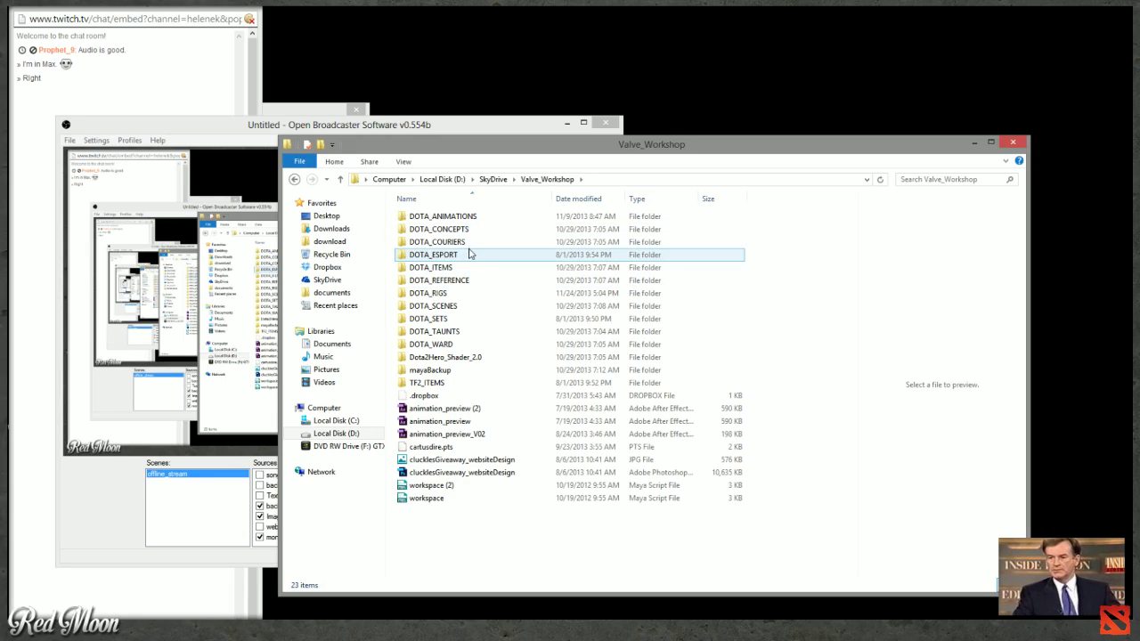
pyautogui.click(458, 295)
pyautogui.doubleClick(459, 296)
pyautogui.doubleClick(441, 216)
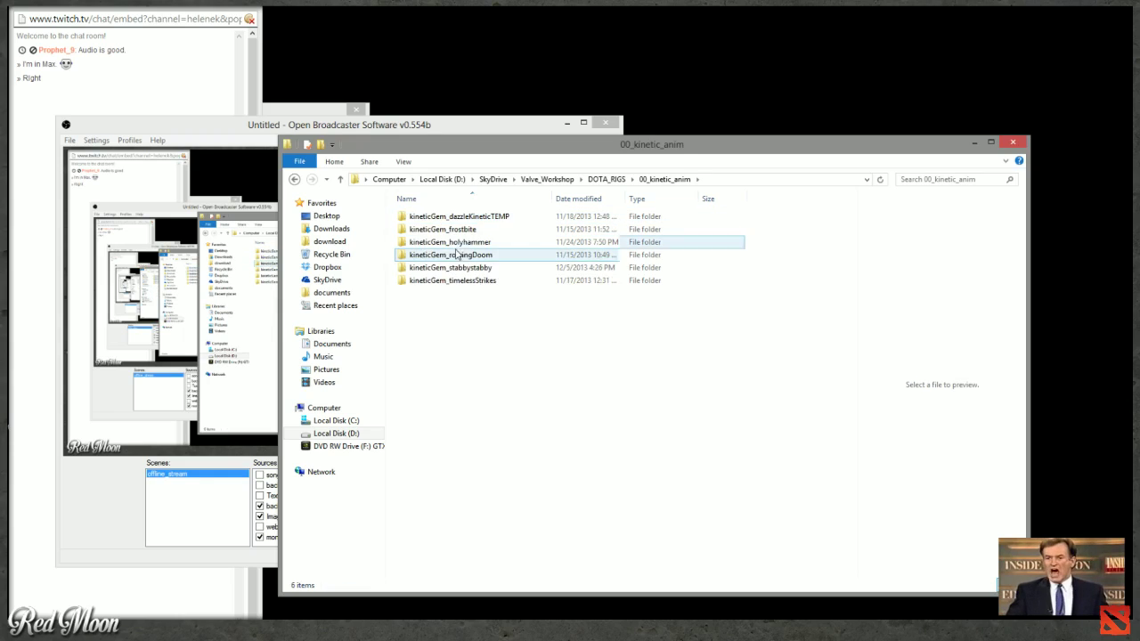
pyautogui.doubleClick(467, 267)
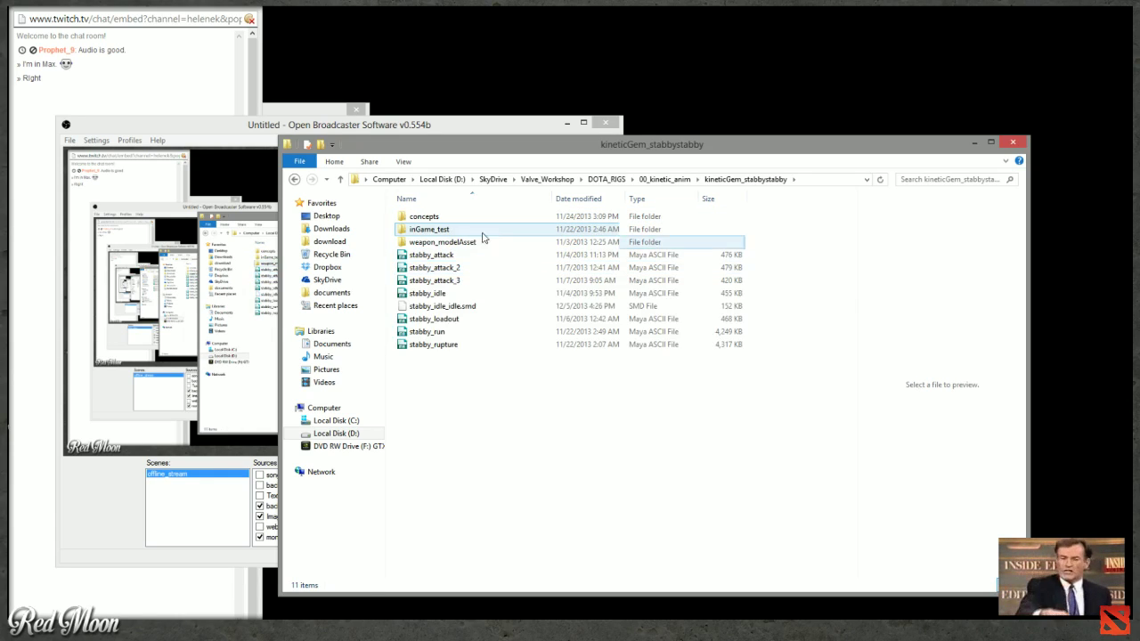
# Rename stabby_idle_idle.smd to idle.smd and open the inGame_test folder.
pyautogui.click(445, 305)
pyautogui.rightClick(449, 306)
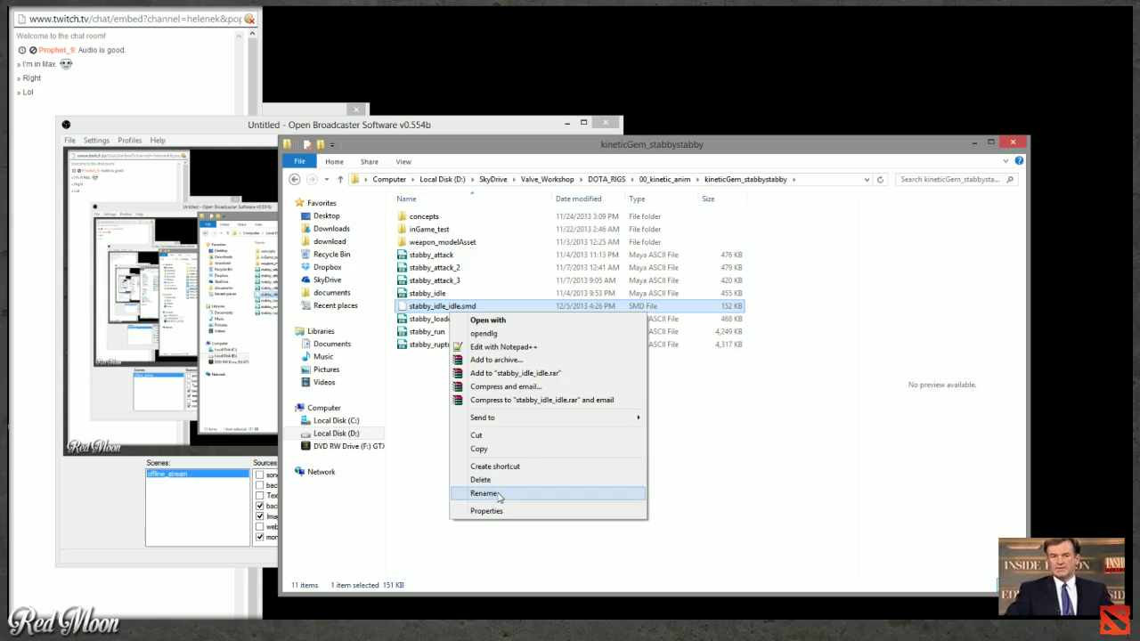
pyautogui.click(485, 497)
pyautogui.write('idle')
pyautogui.press('Return')
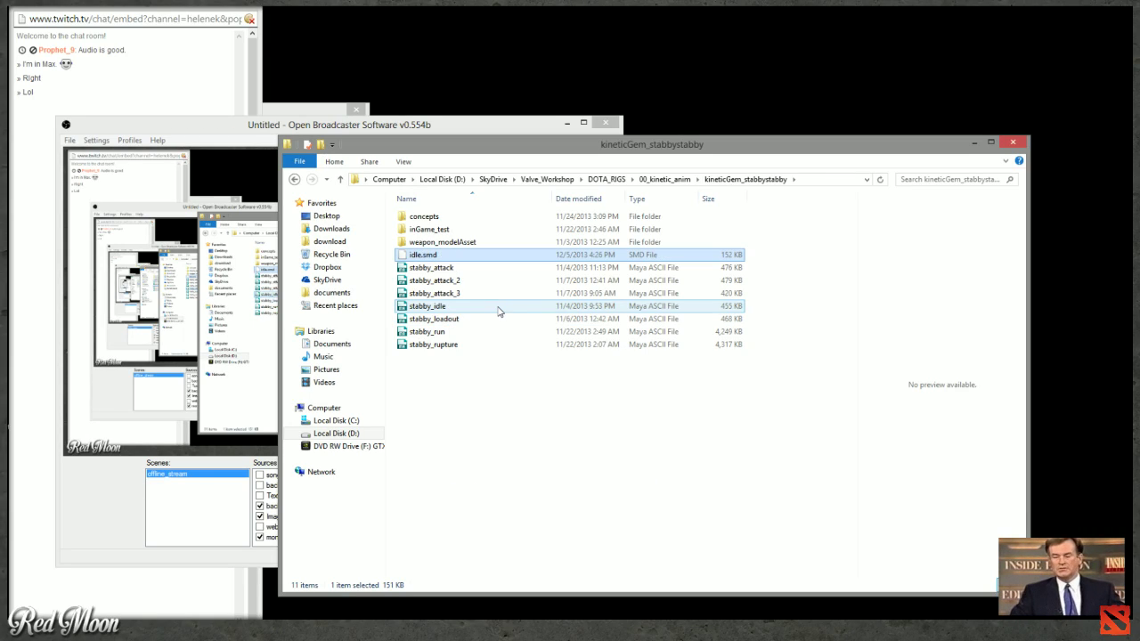
pyautogui.doubleClick(448, 234)
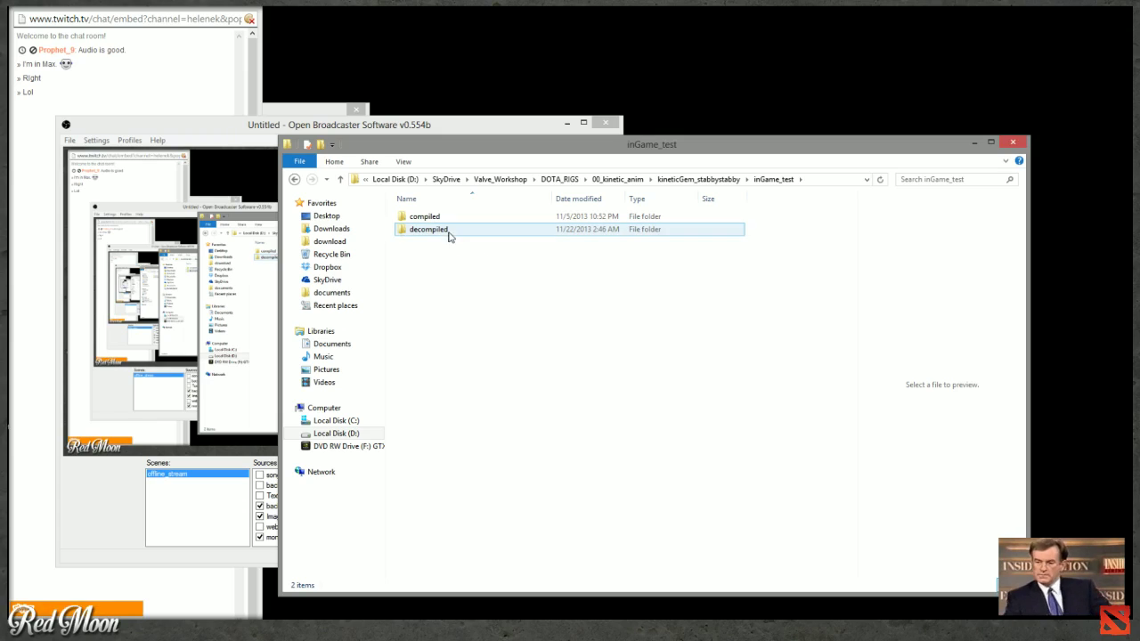
# Open a second File Explorer window and browse to D:\games\steam\SteamApps.
pyautogui.rightClick(8, 43)
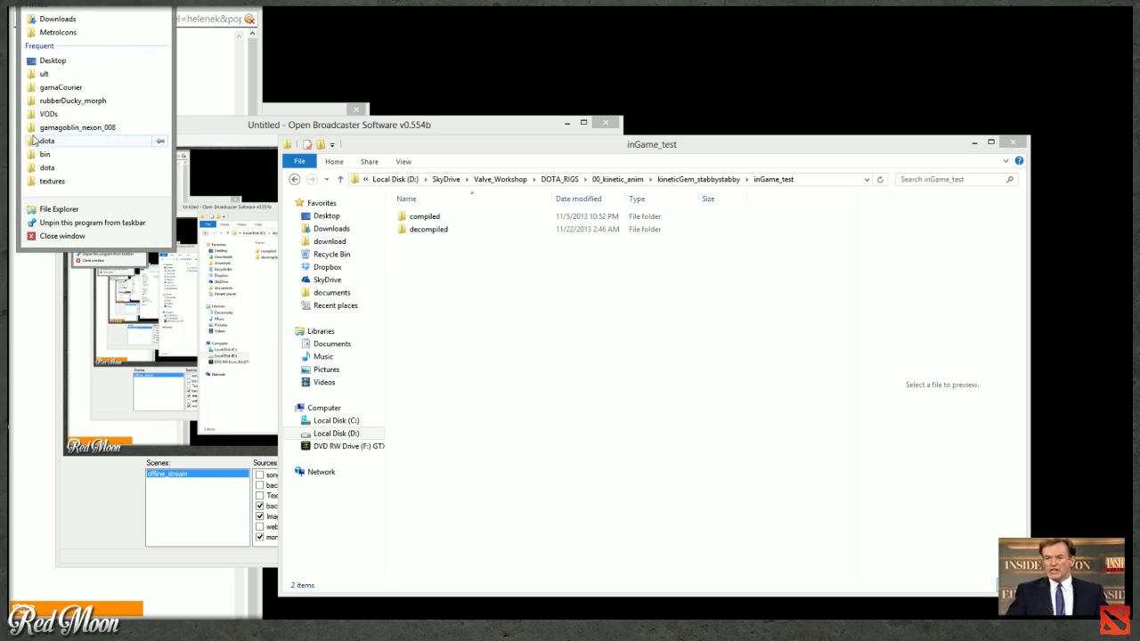
pyautogui.click(61, 211)
pyautogui.moveTo(476, 159); pyautogui.dragTo(311, 158)
pyautogui.click(183, 435)
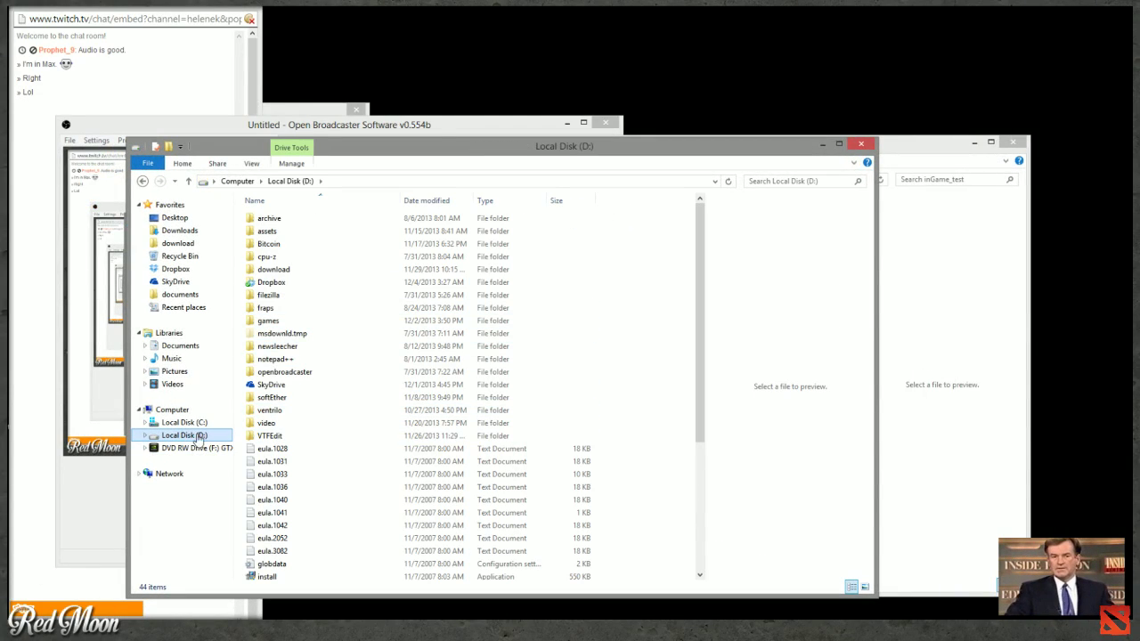
pyautogui.doubleClick(267, 320)
pyautogui.doubleClick(267, 244)
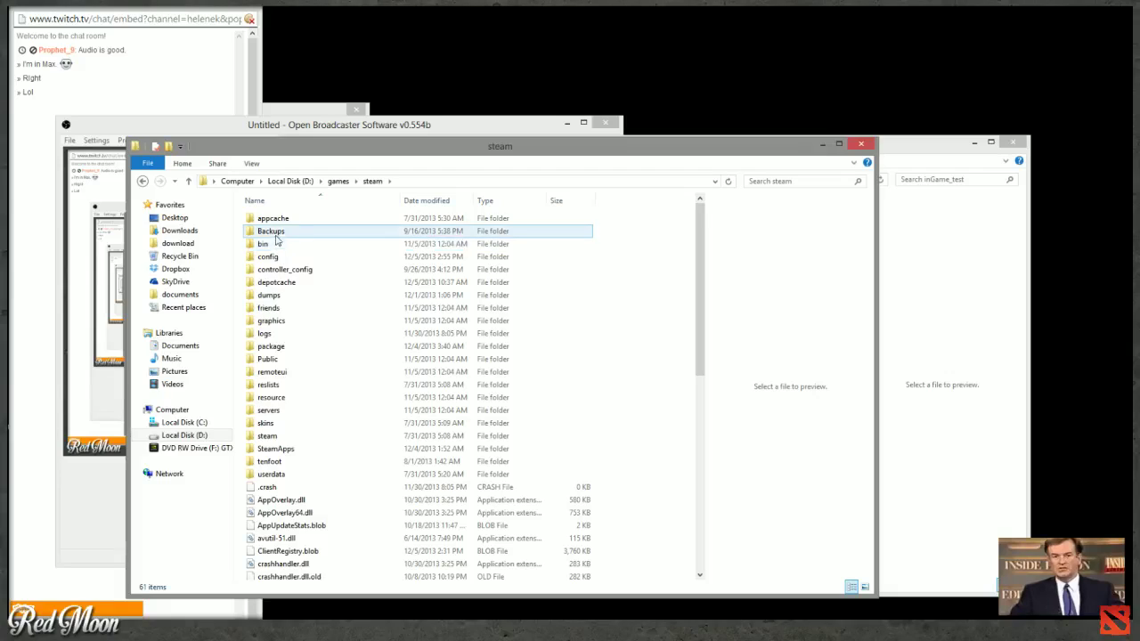
pyautogui.doubleClick(283, 448)
# Launch GCFScape and move its window aside.
pyautogui.press('super')
pyautogui.click(524, 536)
pyautogui.moveTo(534, 38); pyautogui.dragTo(616, 30)
pyautogui.click(288, 410)
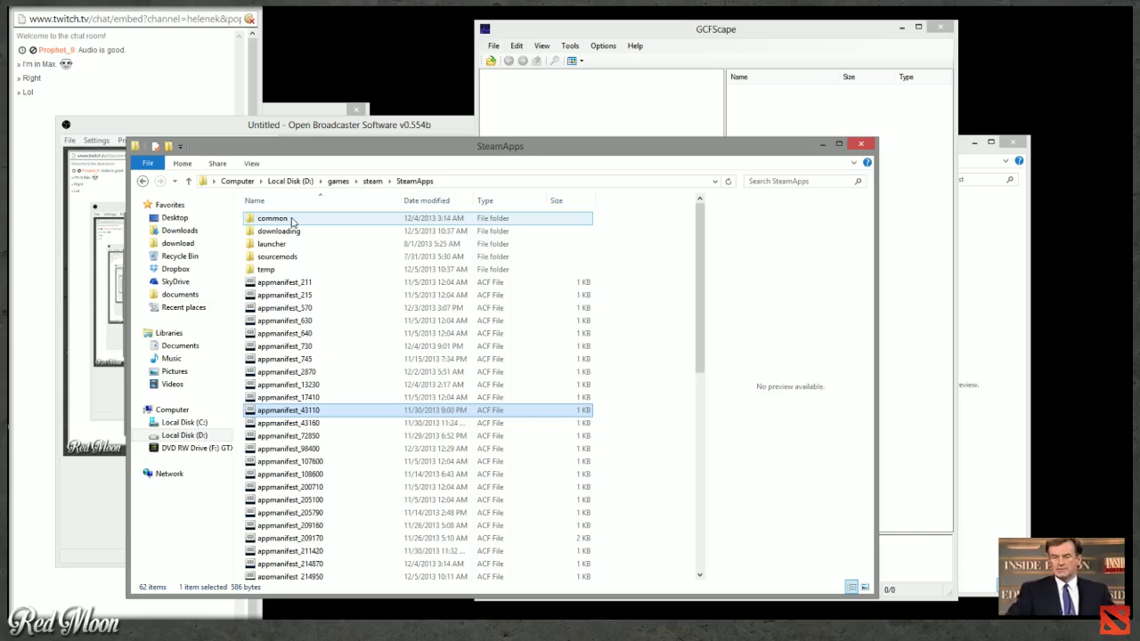
# Browse common > dota 2 beta > dota > models > heroes > blood_seeker.
pyautogui.doubleClick(291, 220)
pyautogui.doubleClick(304, 385)
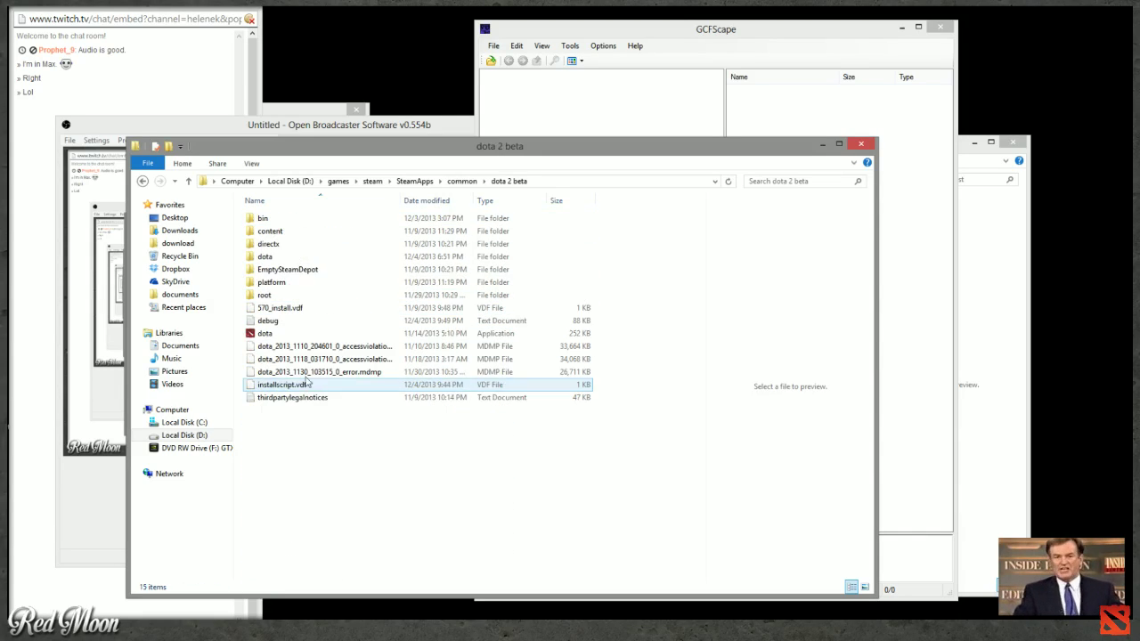
pyautogui.doubleClick(283, 256)
pyautogui.scroll(-10, 357, 293)
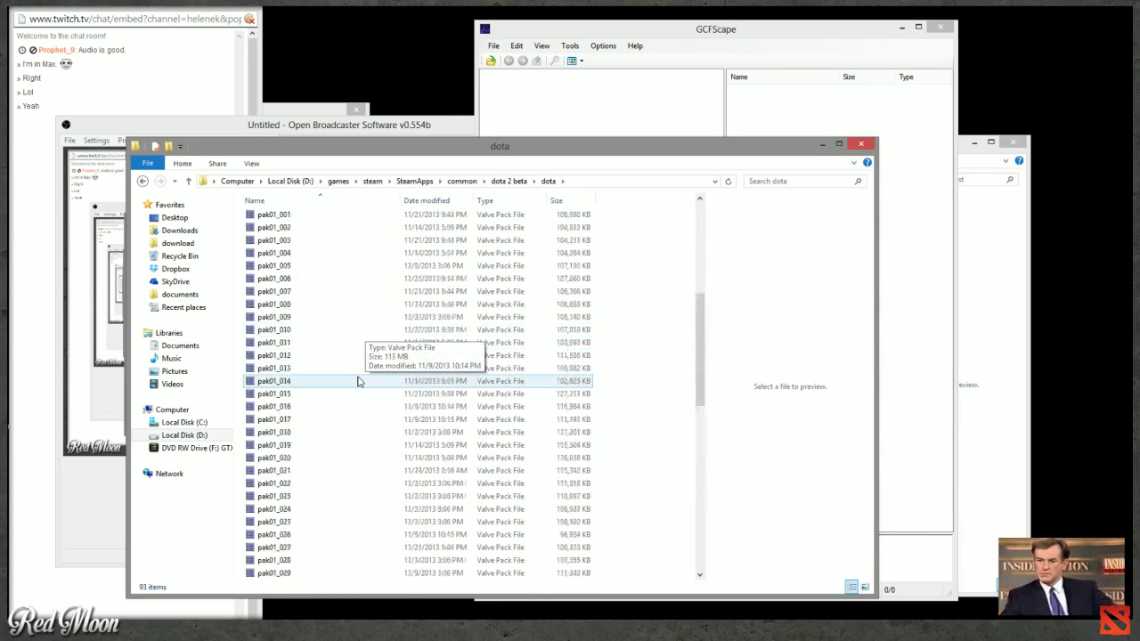
pyautogui.scroll(10, 360, 400)
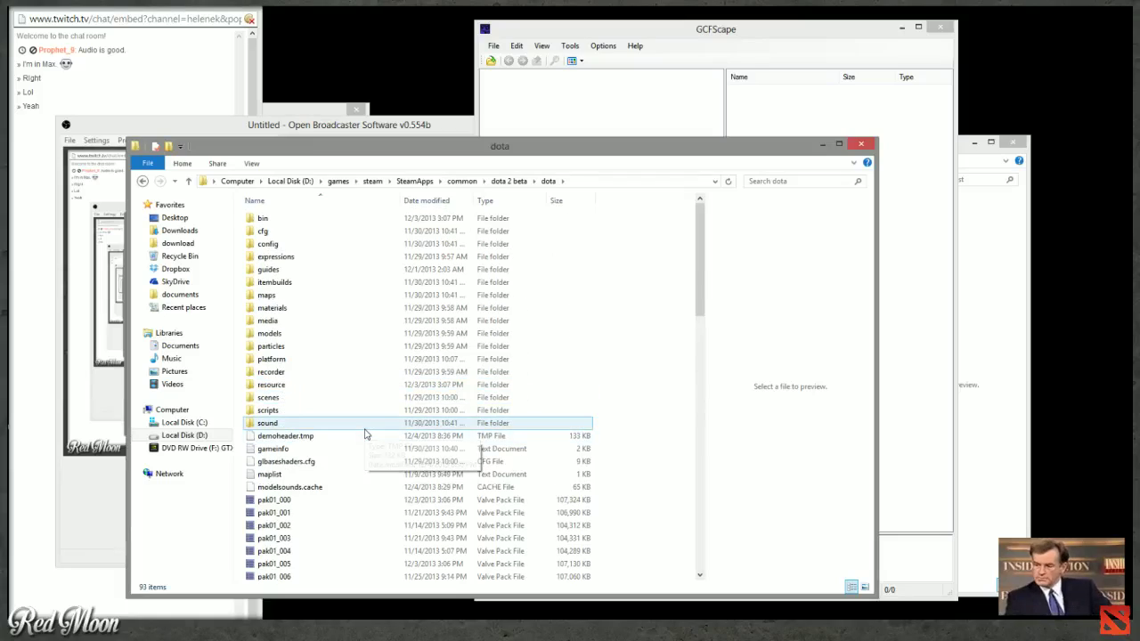
pyautogui.doubleClick(278, 333)
pyautogui.doubleClick(269, 294)
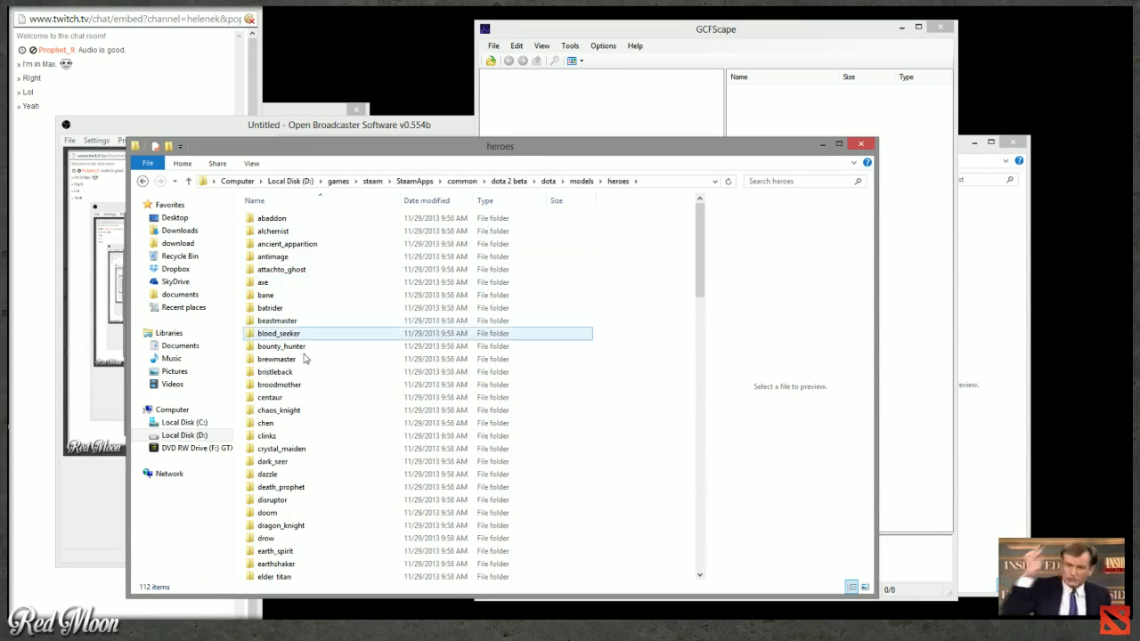
pyautogui.scroll(-1, 305, 343)
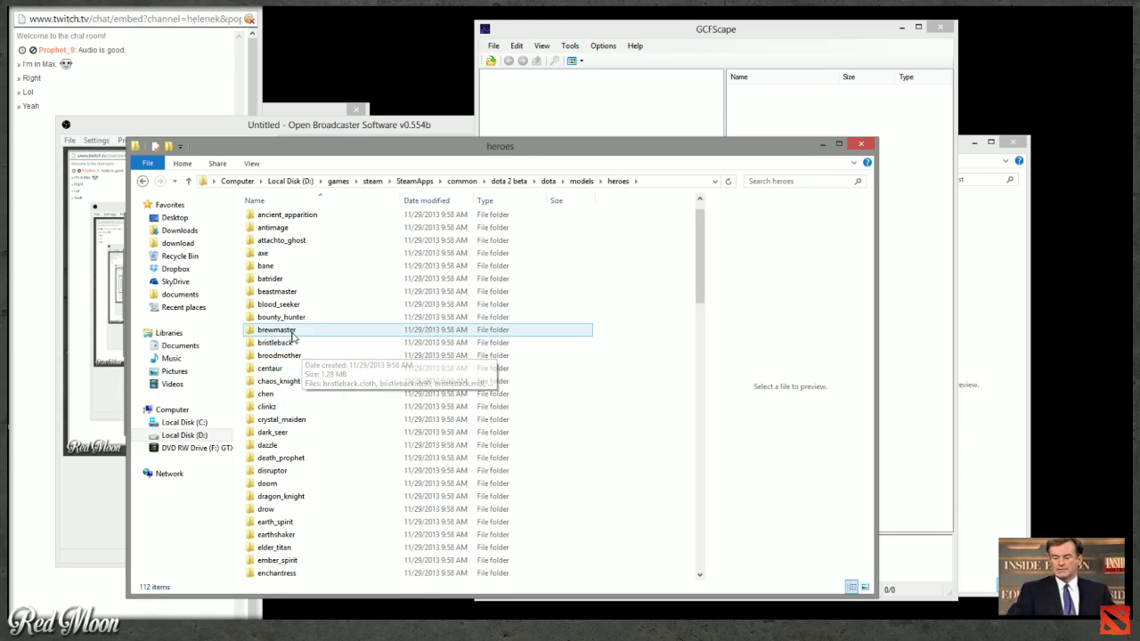
pyautogui.doubleClick(292, 306)
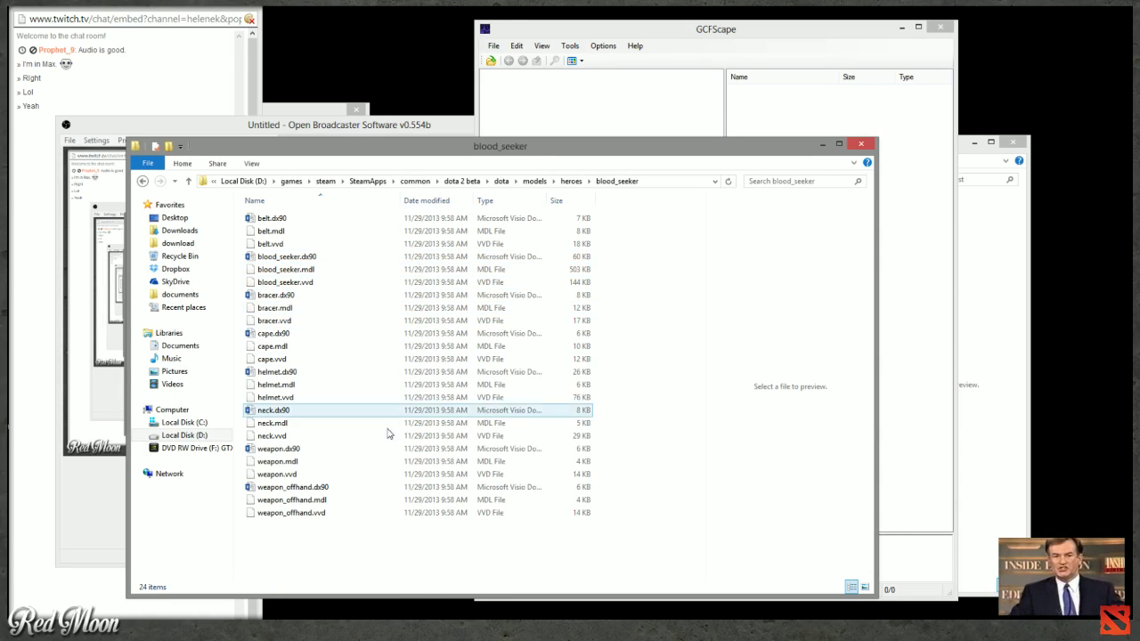
# Copy the three blood_seeker model files, starting from blood_seeker.dx90.
pyautogui.click(293, 258)
pyautogui.keyDown('shift'); pyautogui.click(291, 282); pyautogui.keyUp('shift')
pyautogui.rightClick(292, 282)
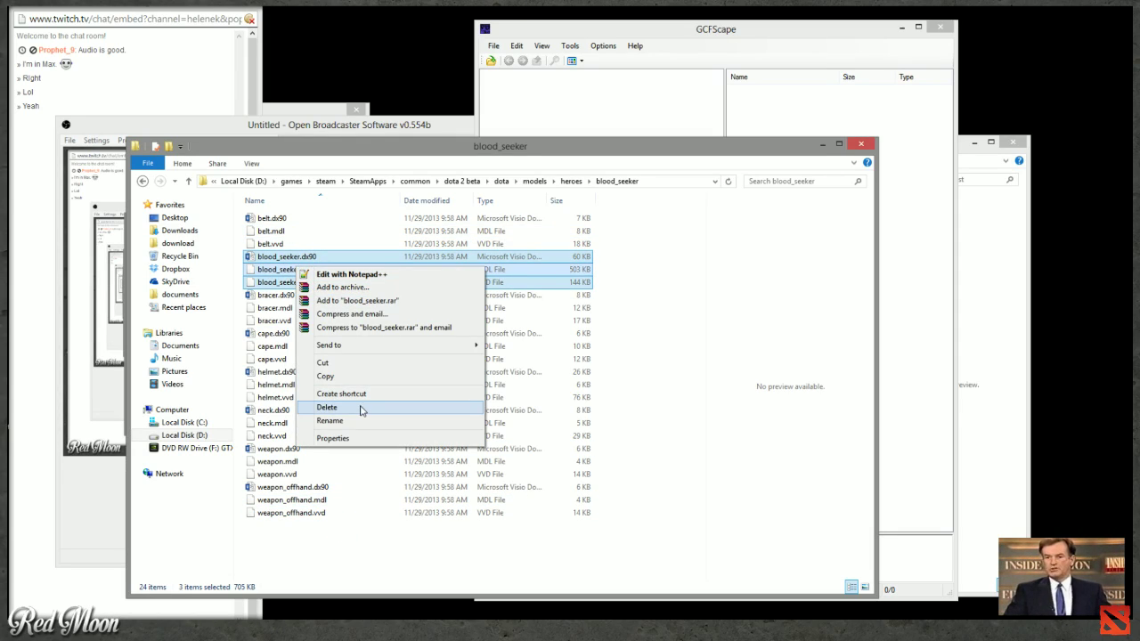
pyautogui.click(328, 375)
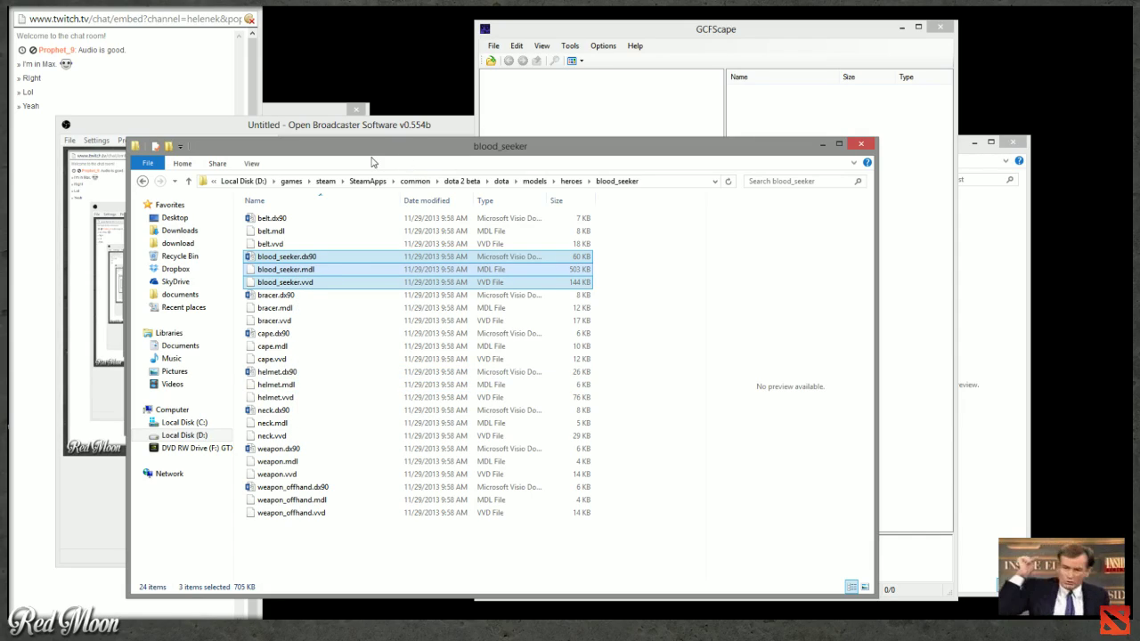
pyautogui.click(1000, 312)
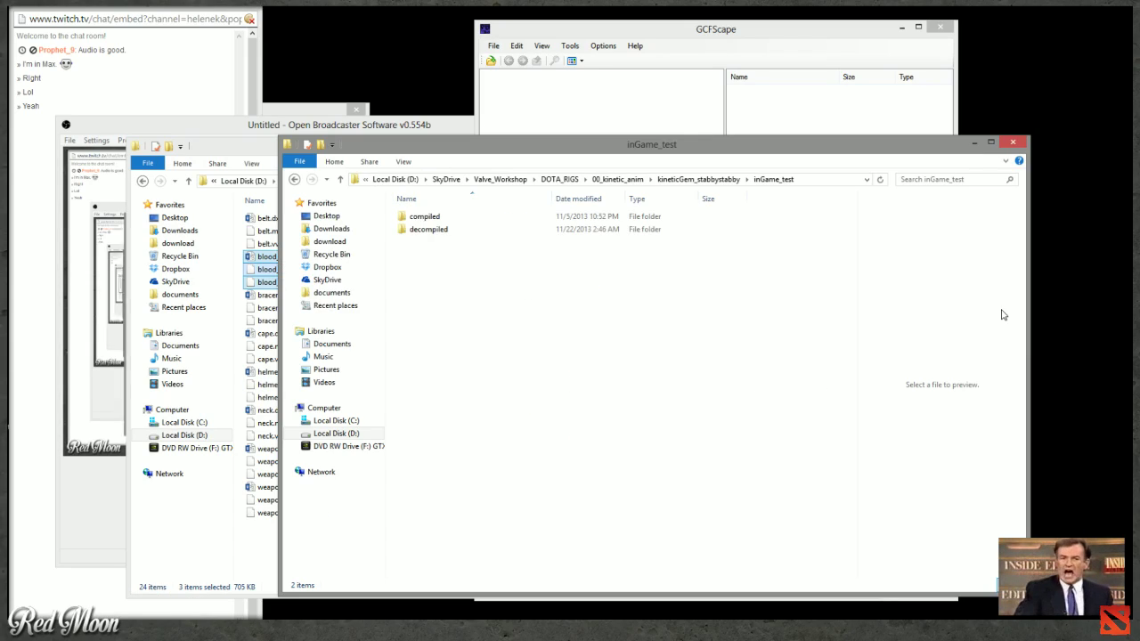
# Paste the three blood_seeker files into the compiled folder, replacing the existing ones.
pyautogui.doubleClick(424, 217)
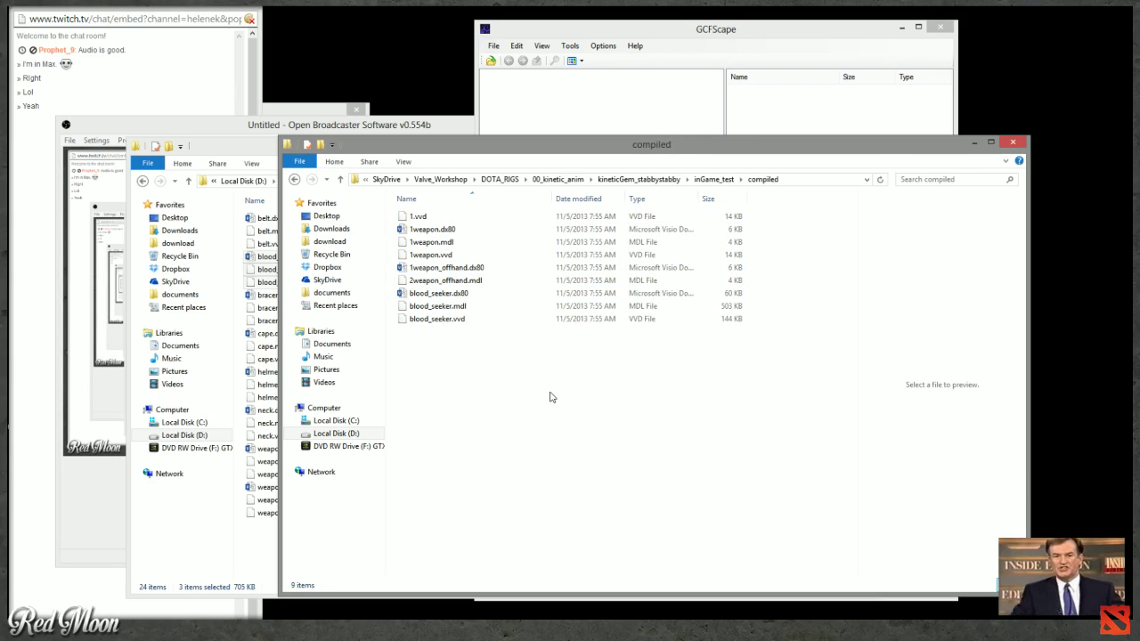
pyautogui.hotkey('ctrl', 'v')
pyautogui.click(529, 233)
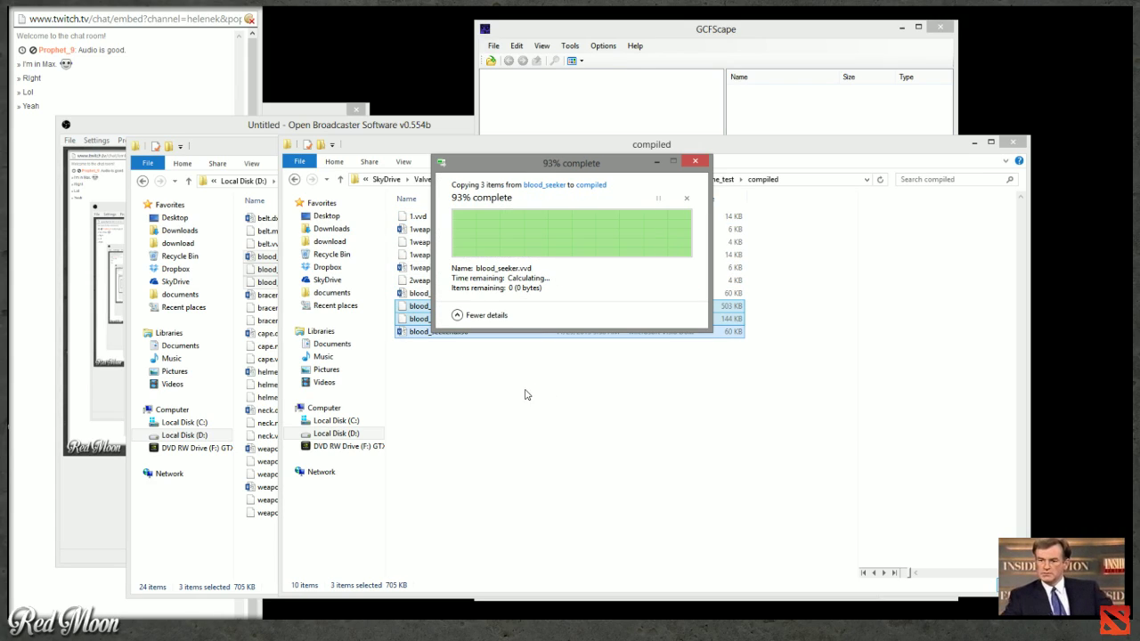
# Rename blood_seeker.dx90 to dx80, then delete the leftover duplicate blood_seeker file.
pyautogui.click(460, 332)
pyautogui.rightClick(460, 332)
pyautogui.click(516, 513)
pyautogui.moveTo(458, 331); pyautogui.dragTo(472, 331)
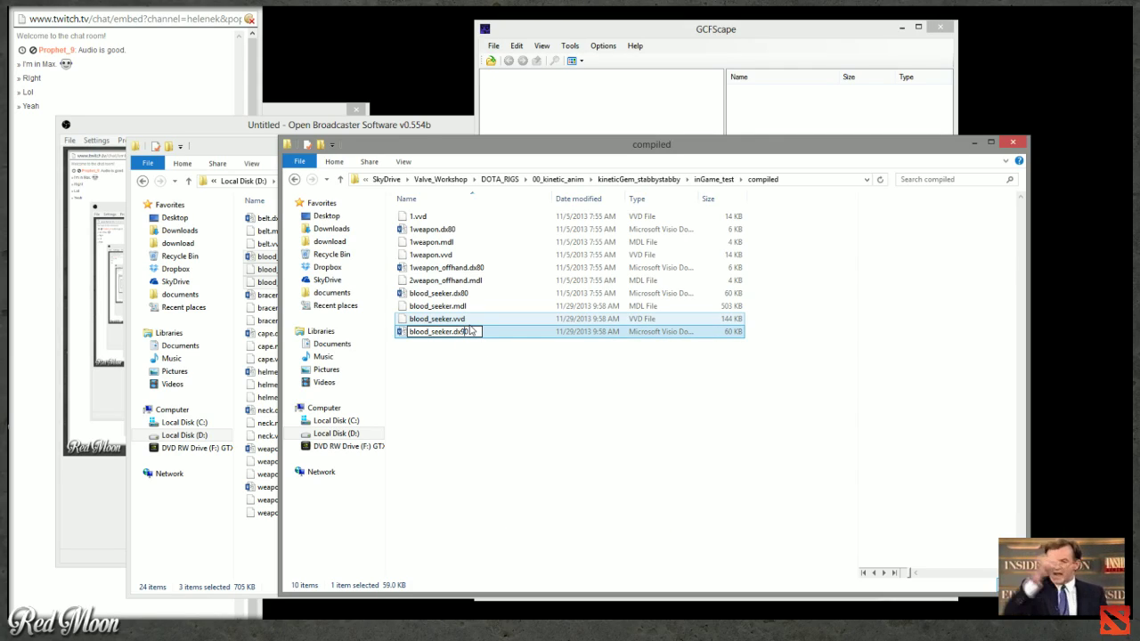
pyautogui.press('Return')
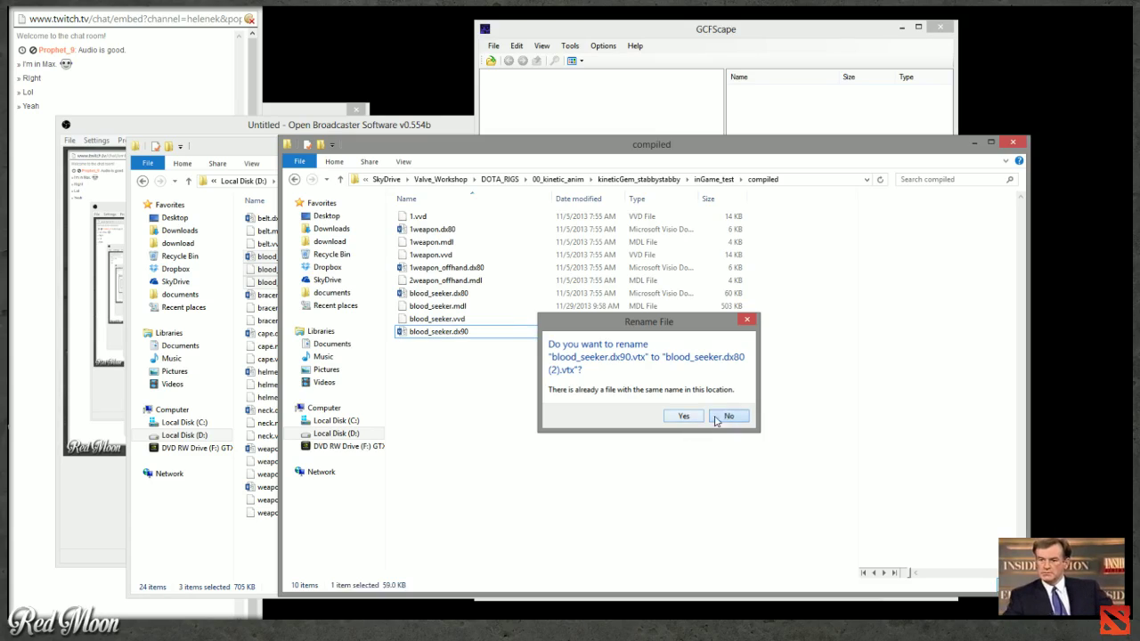
pyautogui.click(683, 415)
pyautogui.rightClick(437, 333)
pyautogui.click(458, 503)
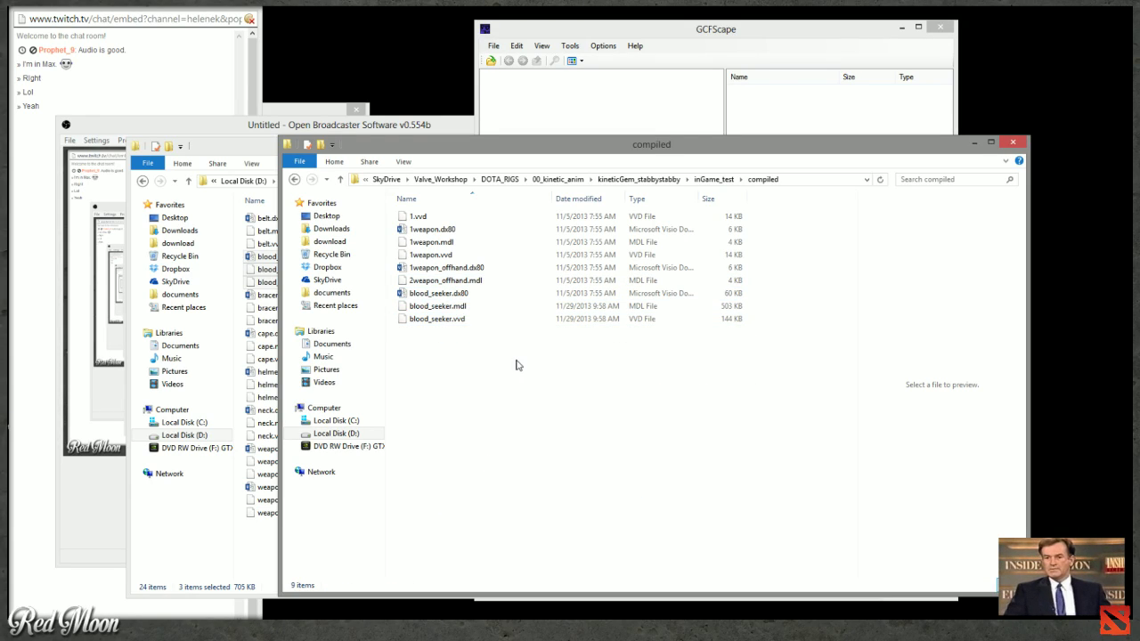
# Launch Cannonfodder's StudioCompiler and browse for a model file on Local Disk (D:).
pyautogui.press('super')
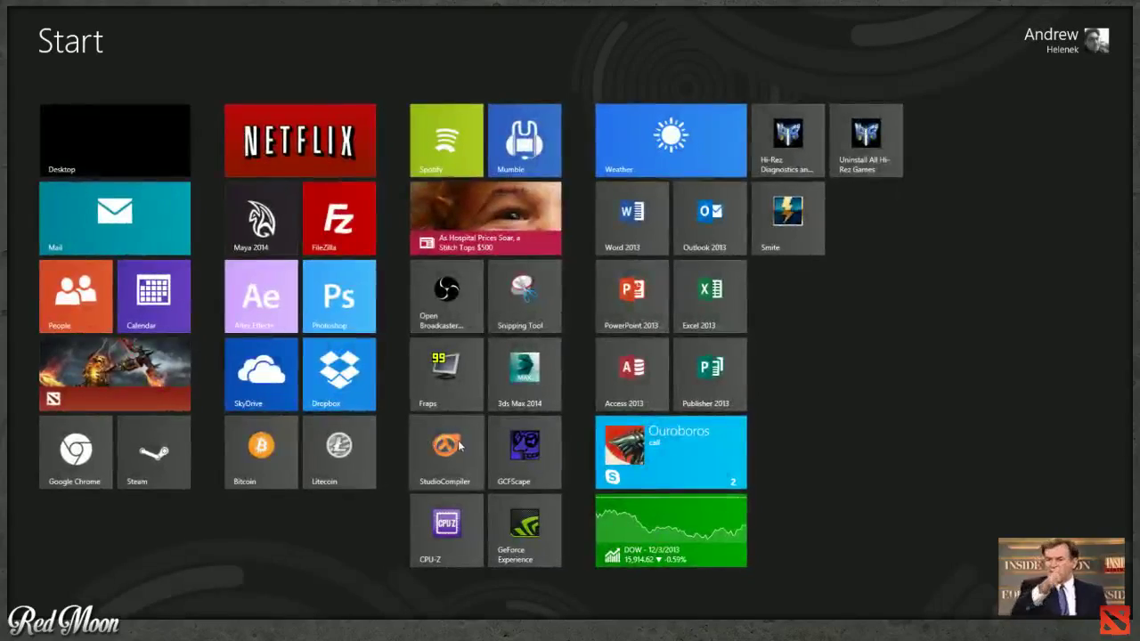
pyautogui.press('super')
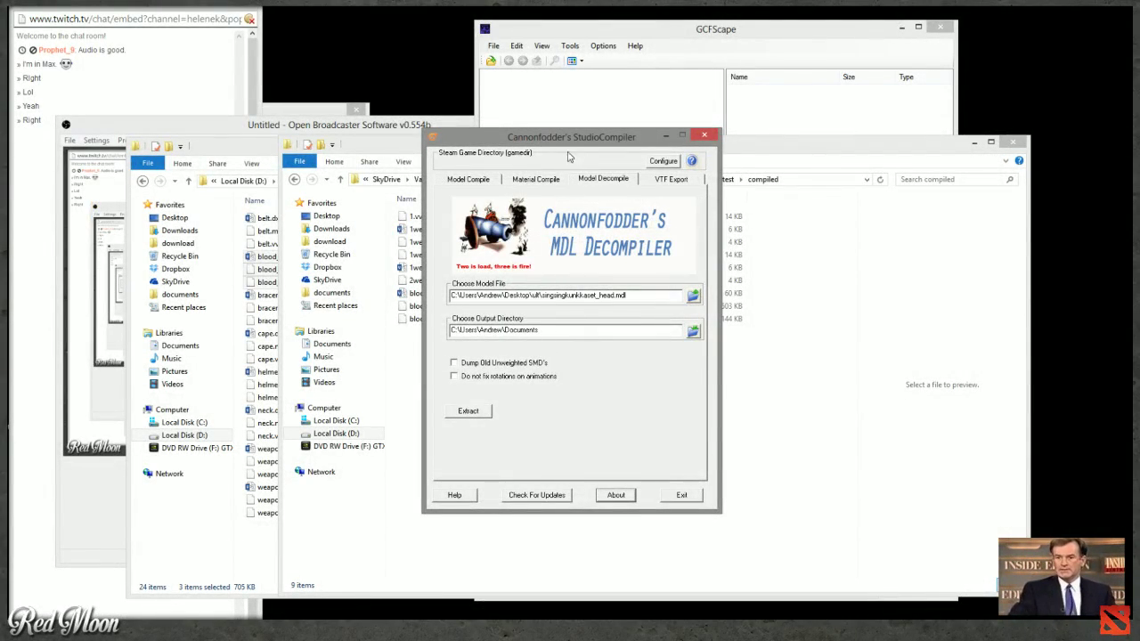
pyautogui.moveTo(573, 139); pyautogui.dragTo(312, 157)
pyautogui.click(433, 316)
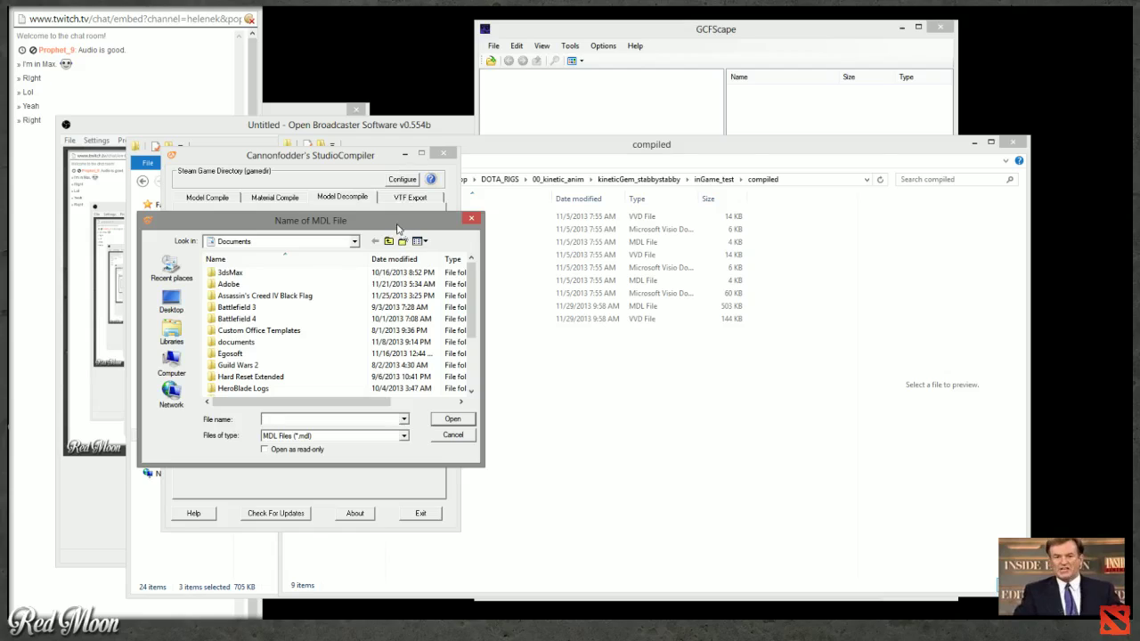
pyautogui.moveTo(398, 223); pyautogui.dragTo(505, 219)
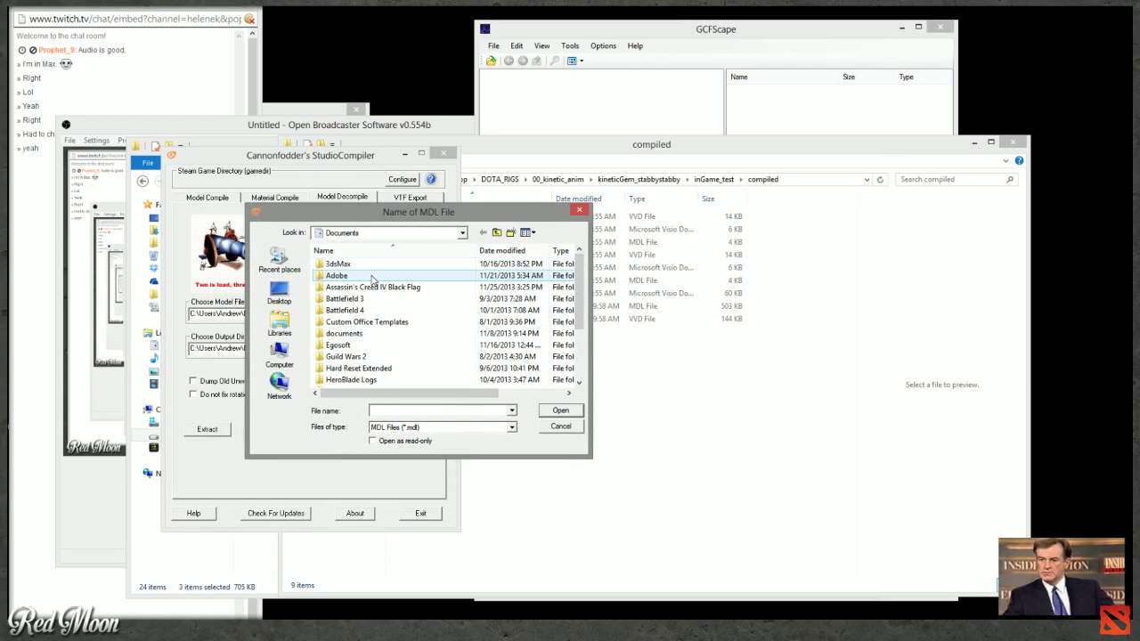
pyautogui.click(279, 292)
pyautogui.doubleClick(387, 307)
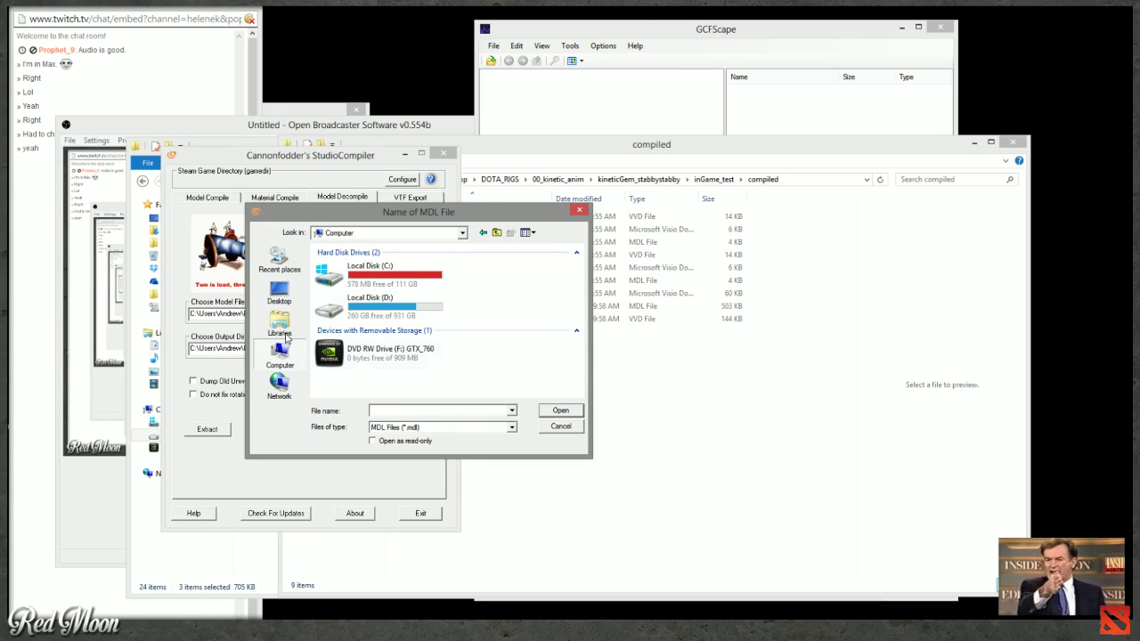
pyautogui.moveTo(374, 212); pyautogui.dragTo(340, 323)
pyautogui.doubleClick(336, 409)
# Paste the compiled folder's full path into the Choose Model File field.
pyautogui.click(828, 378)
pyautogui.click(812, 178)
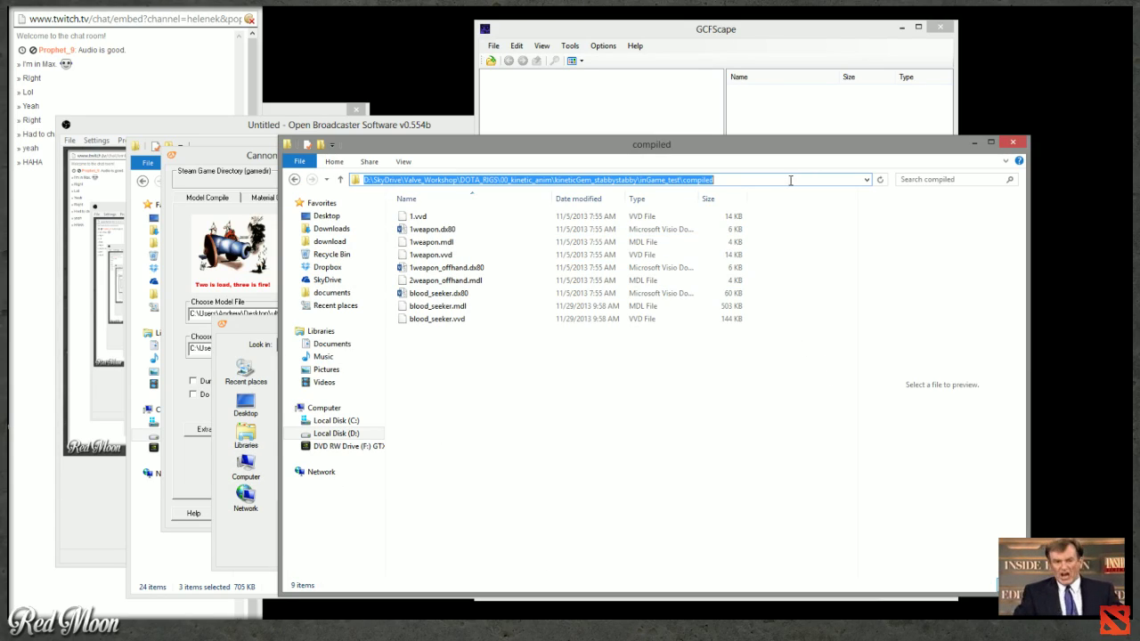
pyautogui.click(258, 324)
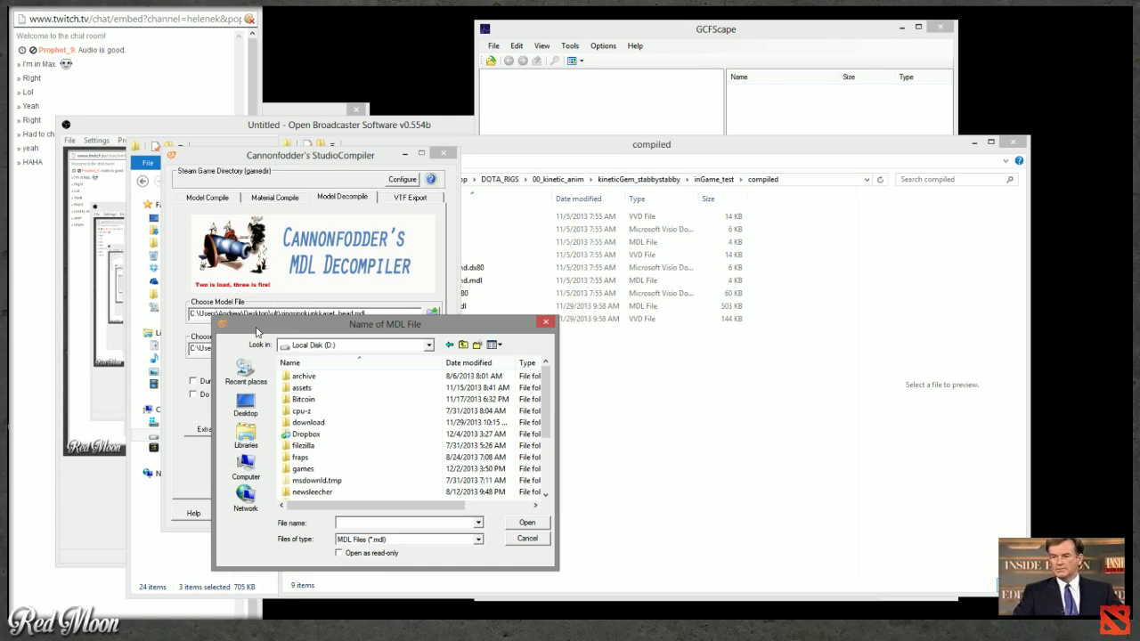
pyautogui.click(528, 539)
pyautogui.doubleClick(250, 313)
pyautogui.write('DOTA_RIGS\\00_kinetic_anim\\kineticGem_stabbystabby\\inGame_test\\compiled')
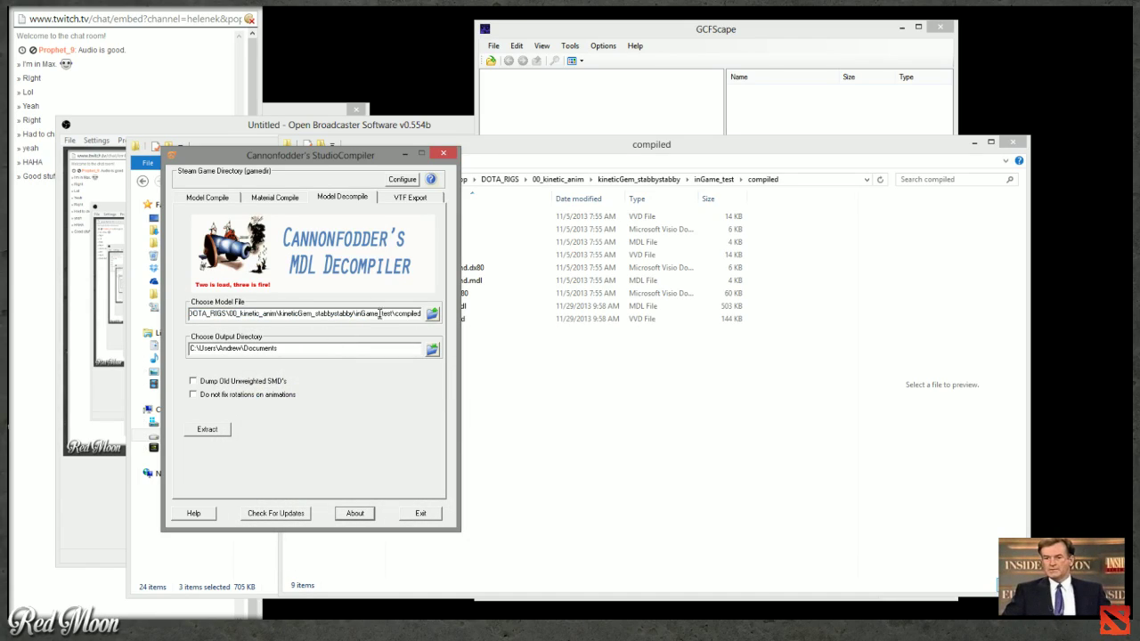
pyautogui.moveTo(369, 313); pyautogui.dragTo(386, 325)
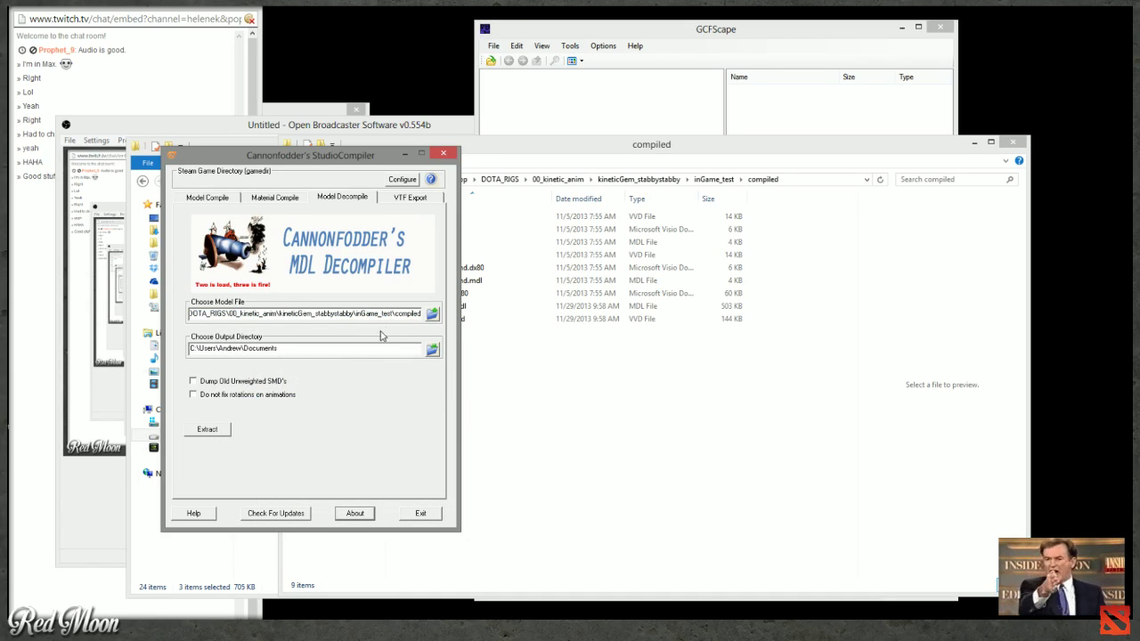
# Copy the name blood_seeker.dx80 and append it to the model file path.
pyautogui.click(566, 392)
pyautogui.rightClick(463, 293)
pyautogui.click(481, 477)
pyautogui.click(461, 330)
pyautogui.rightClick(457, 294)
pyautogui.click(483, 478)
pyautogui.click(264, 331)
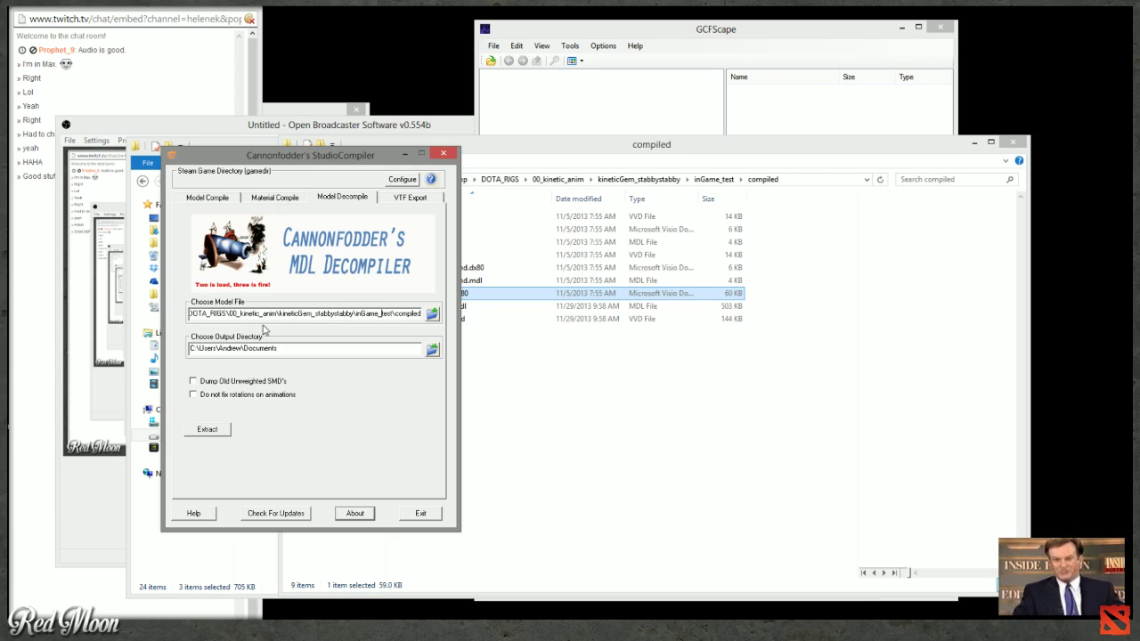
pyautogui.moveTo(355, 314); pyautogui.dragTo(422, 314)
pyautogui.click(419, 313)
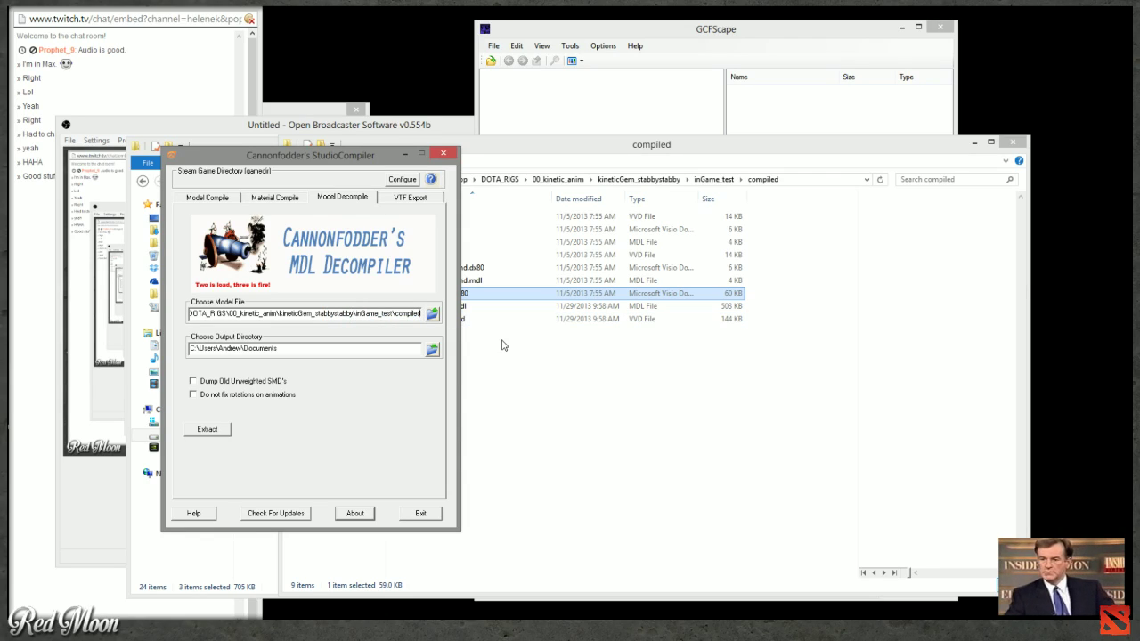
pyautogui.write('blood_seeker.dx80')
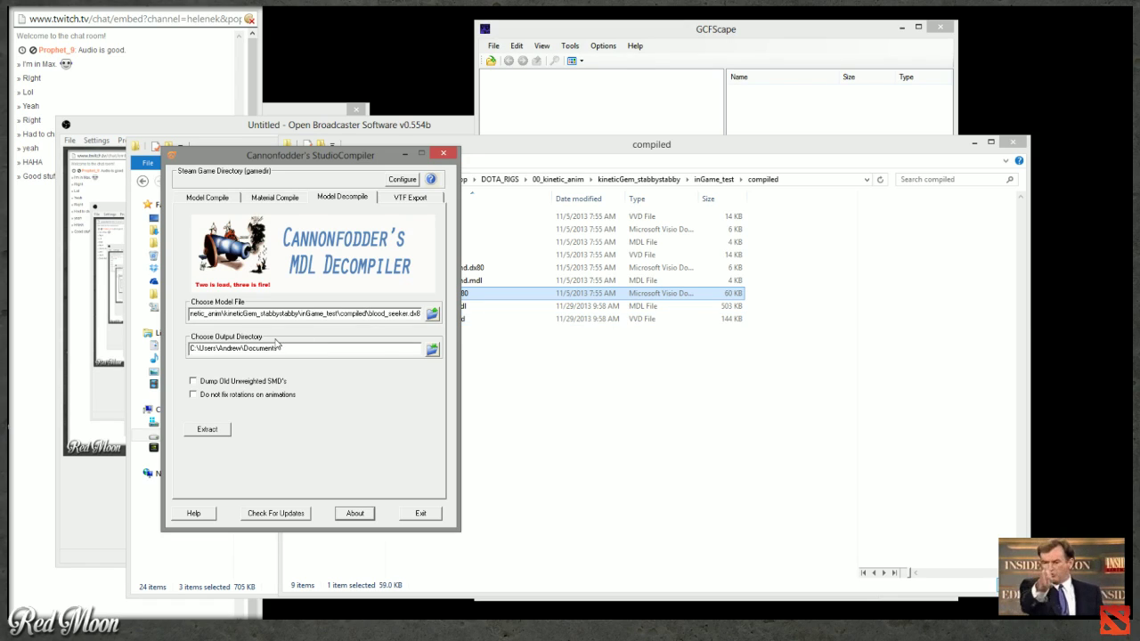
pyautogui.click(534, 293)
# Open the decompiled folder and check the bs_mesh folder's full path.
pyautogui.press('BackSpace')
pyautogui.doubleClick(427, 229)
pyautogui.doubleClick(475, 218)
pyautogui.hotkey('alt', 'd')
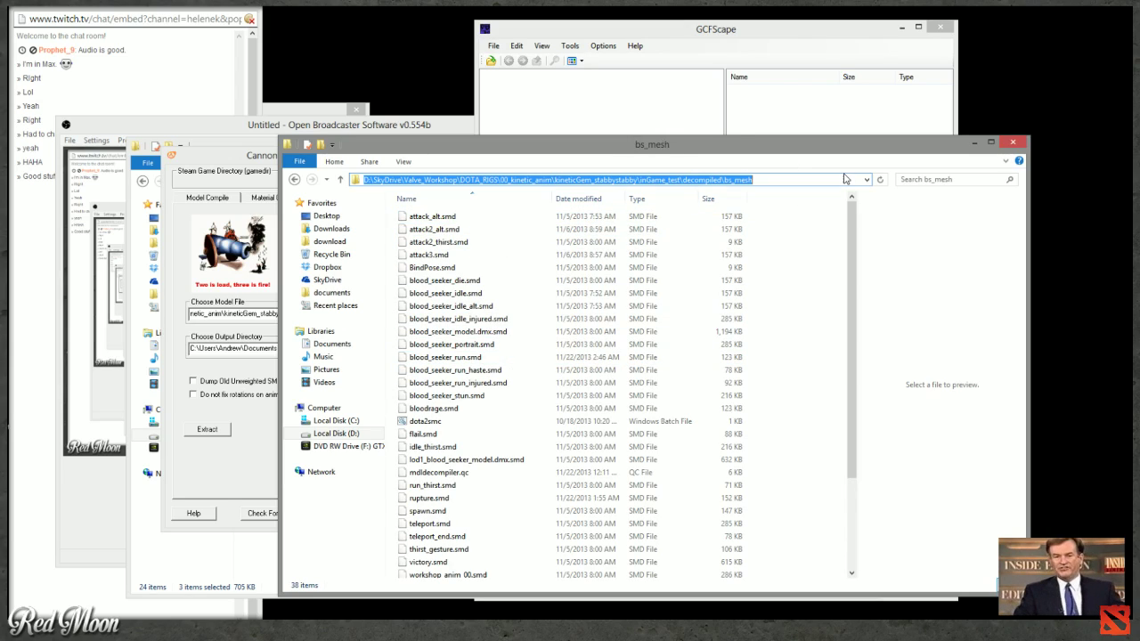
pyautogui.hotkey('alt', 'Up')
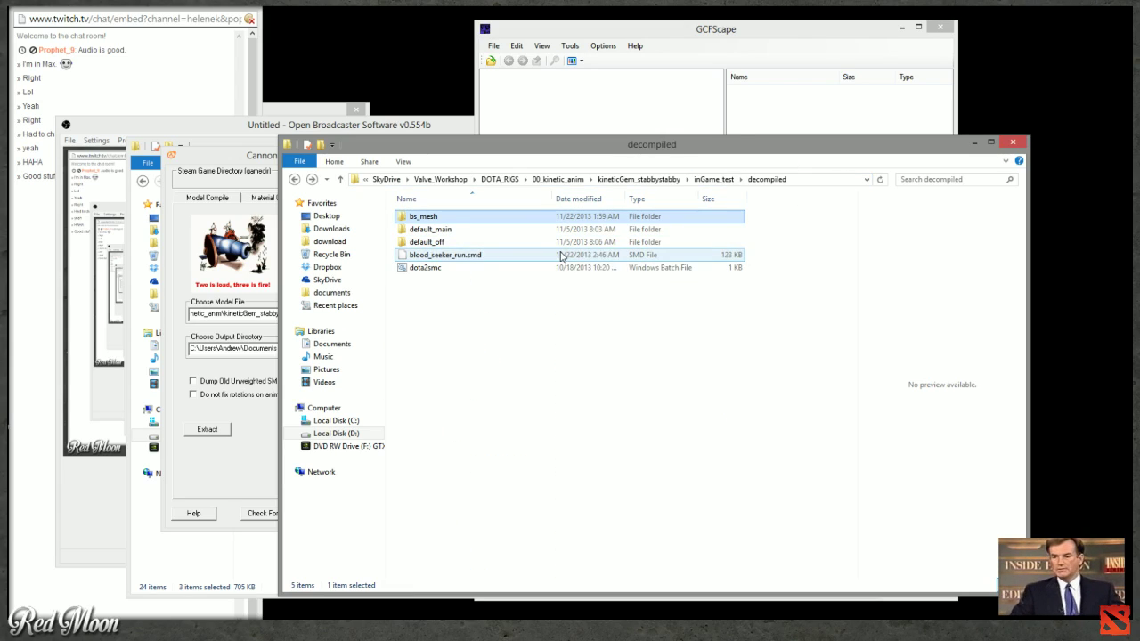
# Delete default_main, default_off and blood_seeker_run.smd from the decompiled folder.
pyautogui.click(458, 230)
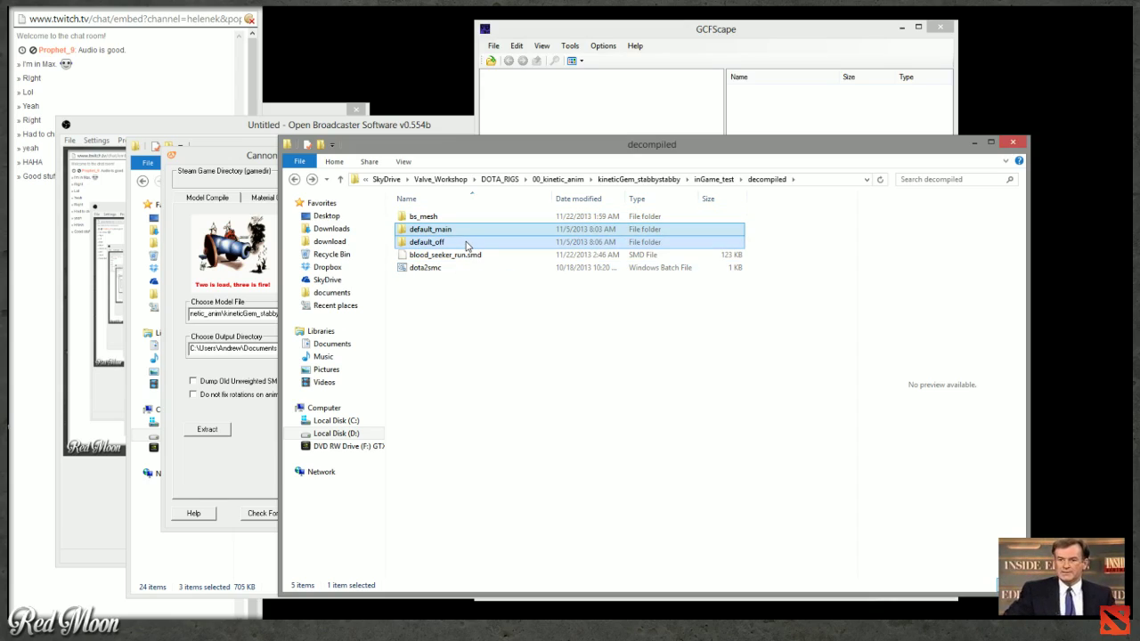
pyautogui.keyDown('ctrl'); pyautogui.click(465, 245); pyautogui.keyUp('ctrl')
pyautogui.press('Delete')
pyautogui.click(490, 229)
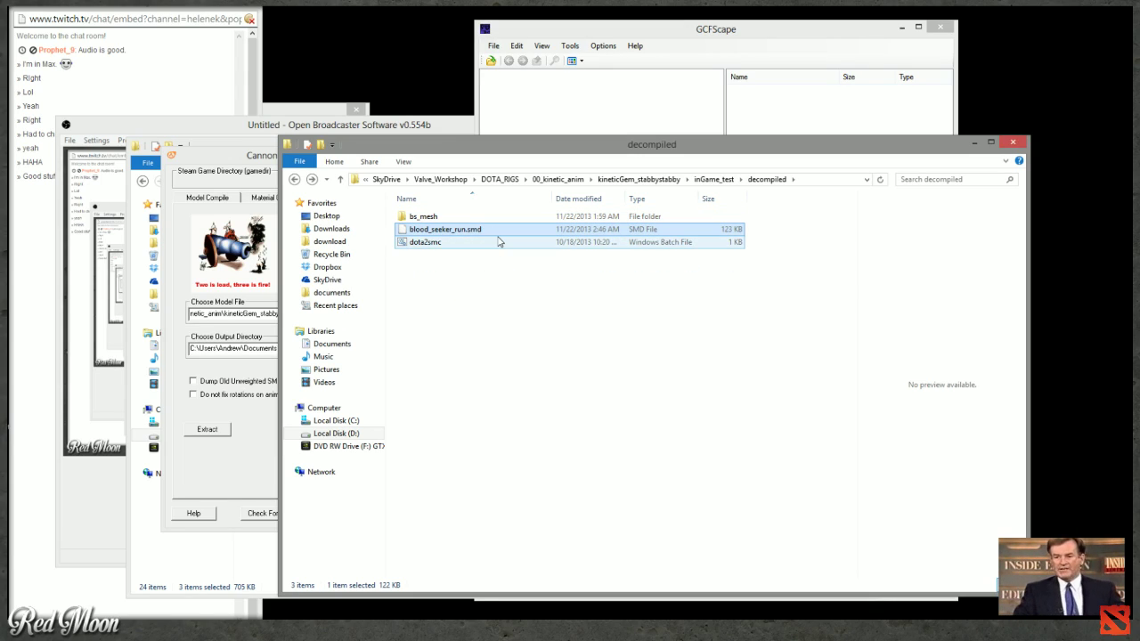
pyautogui.press('Delete')
# Copy the bs_mesh folder path into StudioCompiler's Output Directory field.
pyautogui.click(401, 215)
pyautogui.click(423, 217)
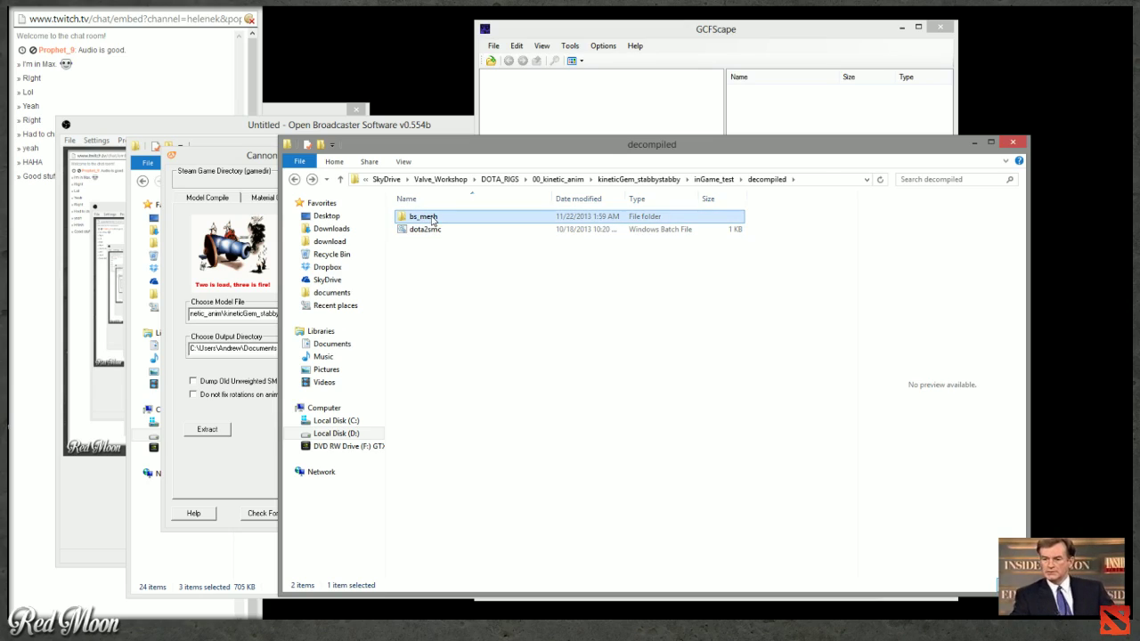
pyautogui.doubleClick(432, 218)
pyautogui.click(848, 179)
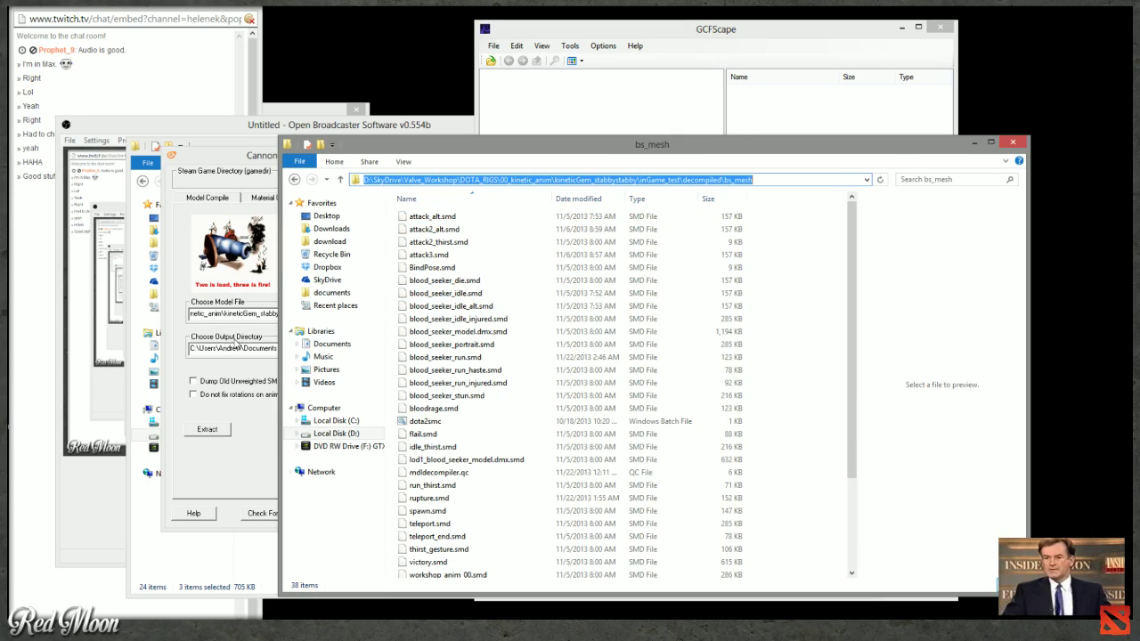
pyautogui.hotkey('ctrl', 'c')
pyautogui.click(236, 347)
pyautogui.hotkey('ctrl', 'a')
pyautogui.hotkey('ctrl', 'v')
# Run Extract, then dismiss the unable-to-load-model error and the progress window.
pyautogui.click(207, 429)
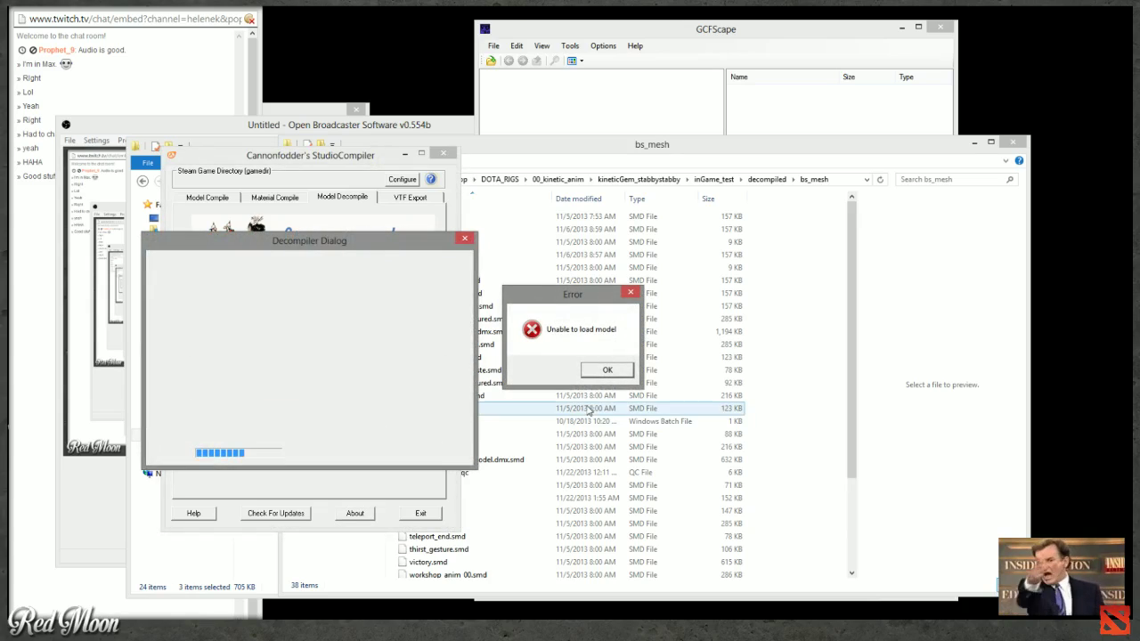
pyautogui.click(607, 370)
pyautogui.click(474, 256)
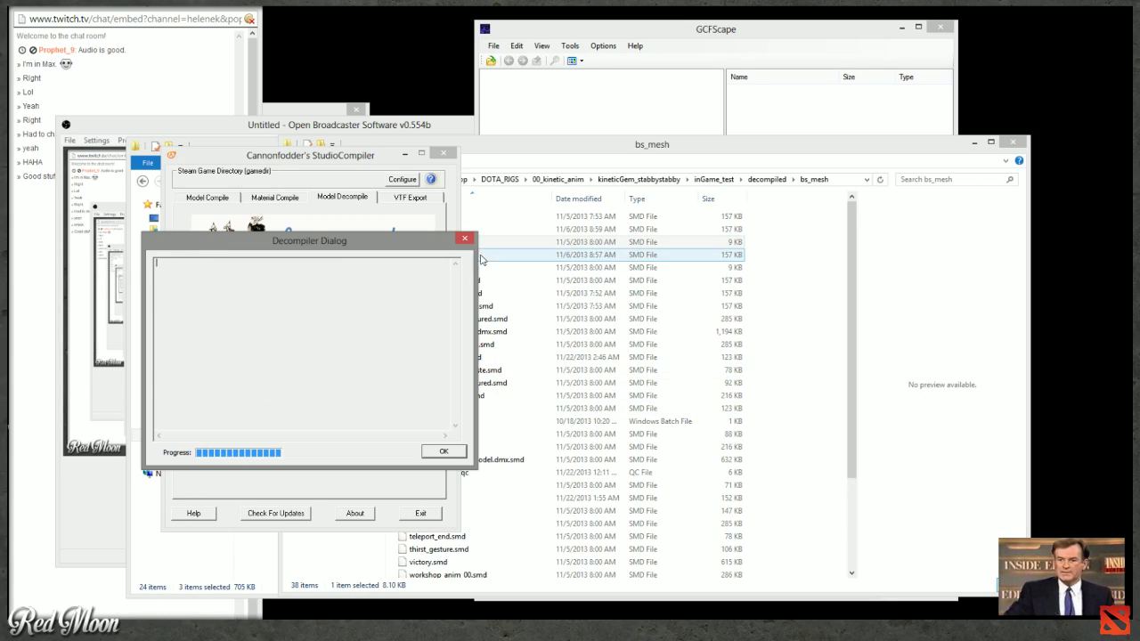
pyautogui.click(464, 238)
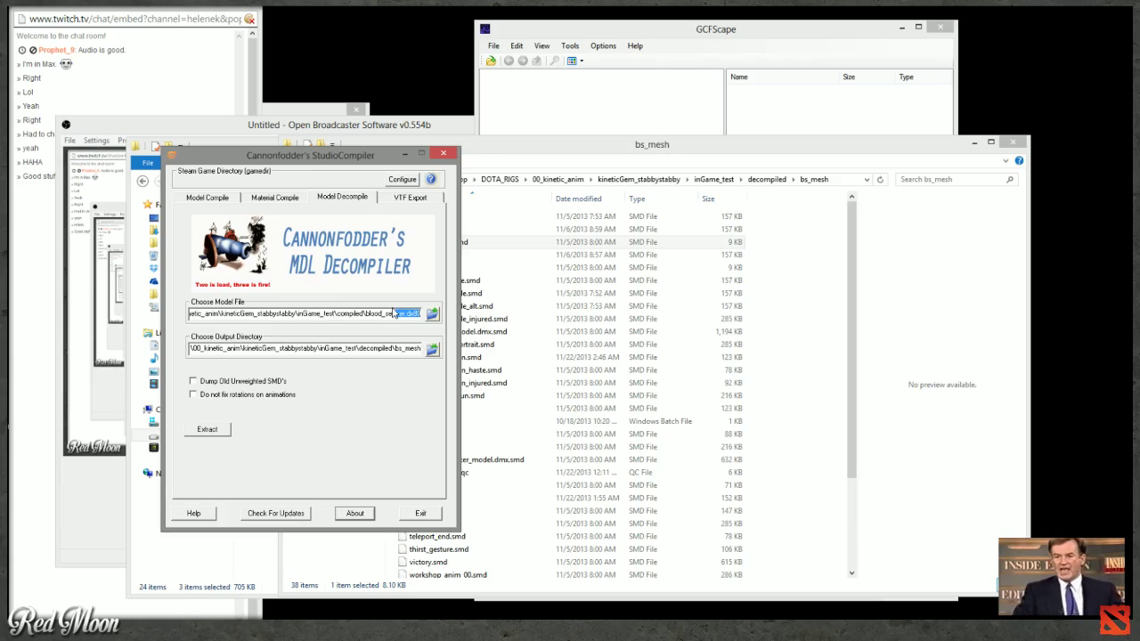
# Start choosing a model file and browse into Local Disk (D:).
pyautogui.click(430, 314)
pyautogui.click(177, 307)
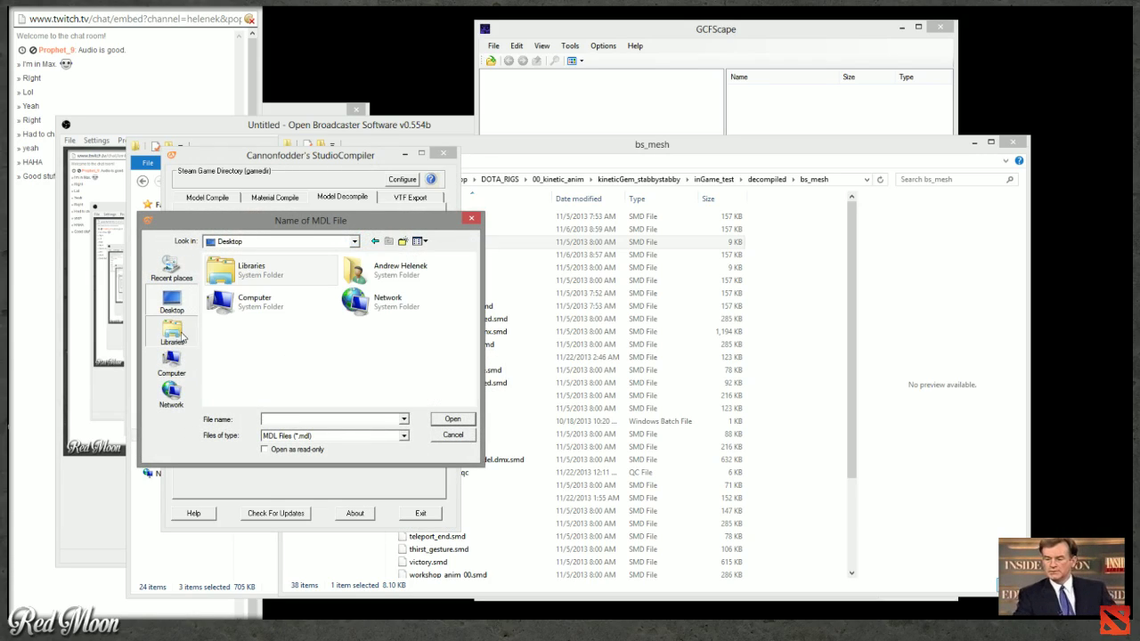
pyautogui.doubleClick(267, 301)
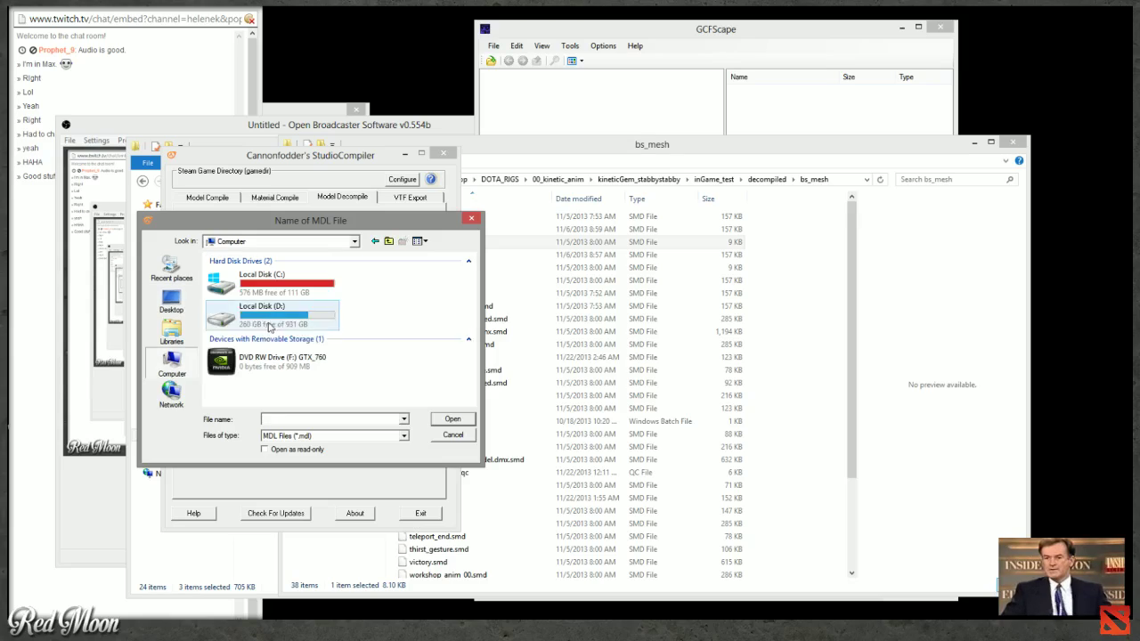
pyautogui.doubleClick(272, 307)
pyautogui.doubleClick(237, 330)
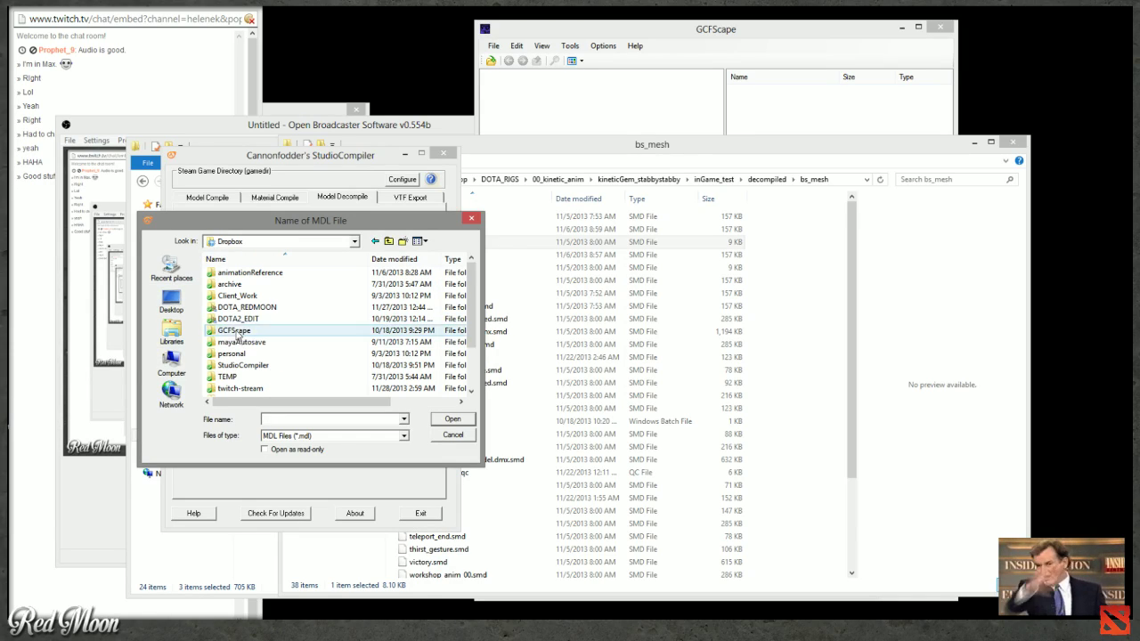
pyautogui.click(376, 241)
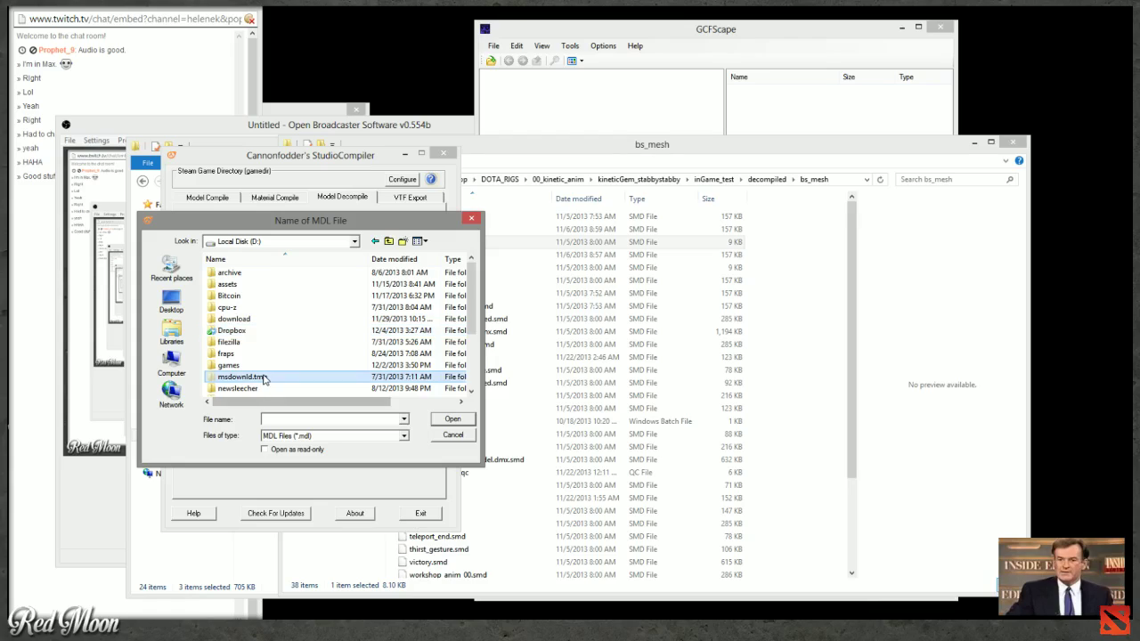
pyautogui.scroll(-1, 255, 305)
# Navigate through SkyDrive, Valve_Workshop, DOTA_RIGS and 00_kinetic_anim to inGame_test.
pyautogui.doubleClick(255, 348)
pyautogui.doubleClick(252, 285)
pyautogui.doubleClick(245, 353)
pyautogui.doubleClick(252, 274)
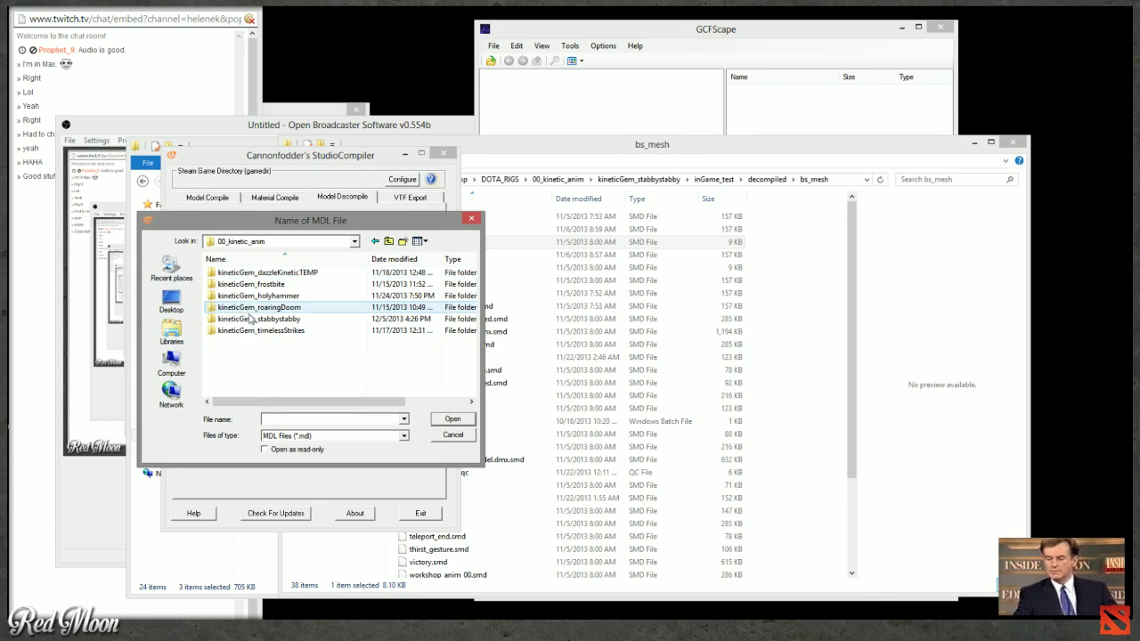
pyautogui.doubleClick(255, 307)
pyautogui.doubleClick(257, 283)
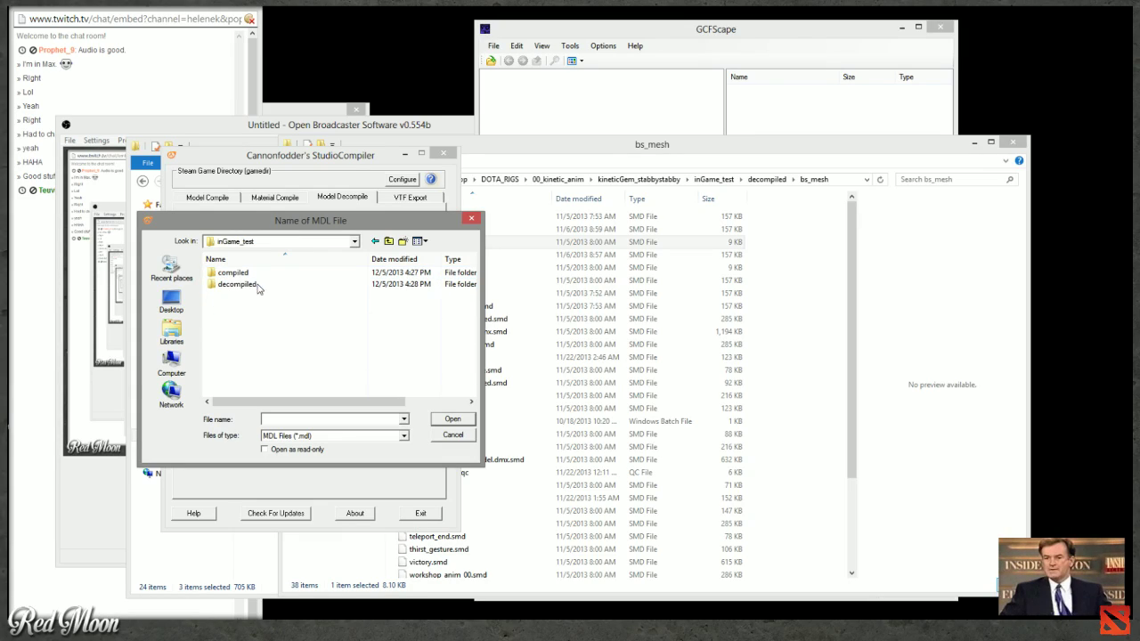
# Pick the compiled .mdl, extract it to SMD files, confirm, and exit StudioCompiler.
pyautogui.doubleClick(287, 288)
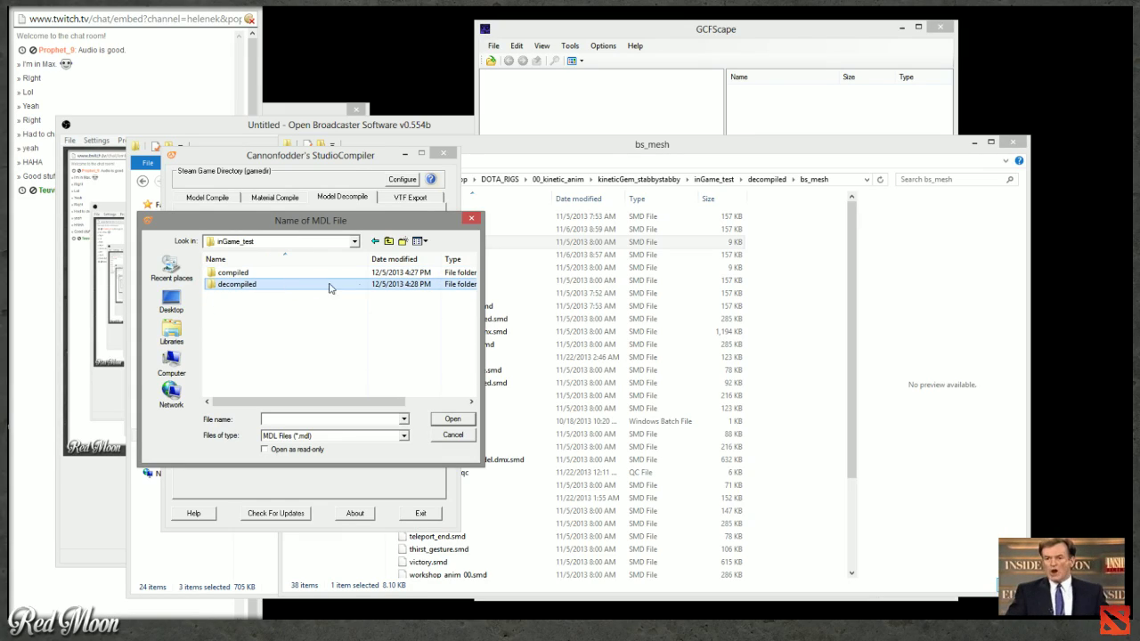
pyautogui.click(389, 241)
pyautogui.doubleClick(233, 272)
pyautogui.click(254, 298)
pyautogui.doubleClick(254, 297)
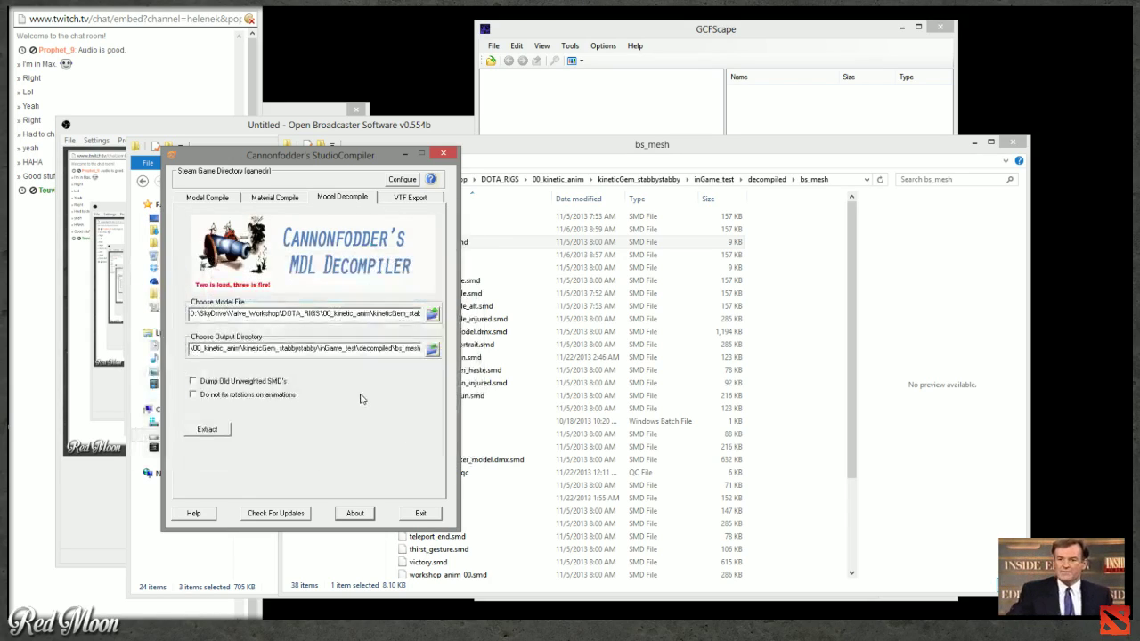
pyautogui.click(207, 430)
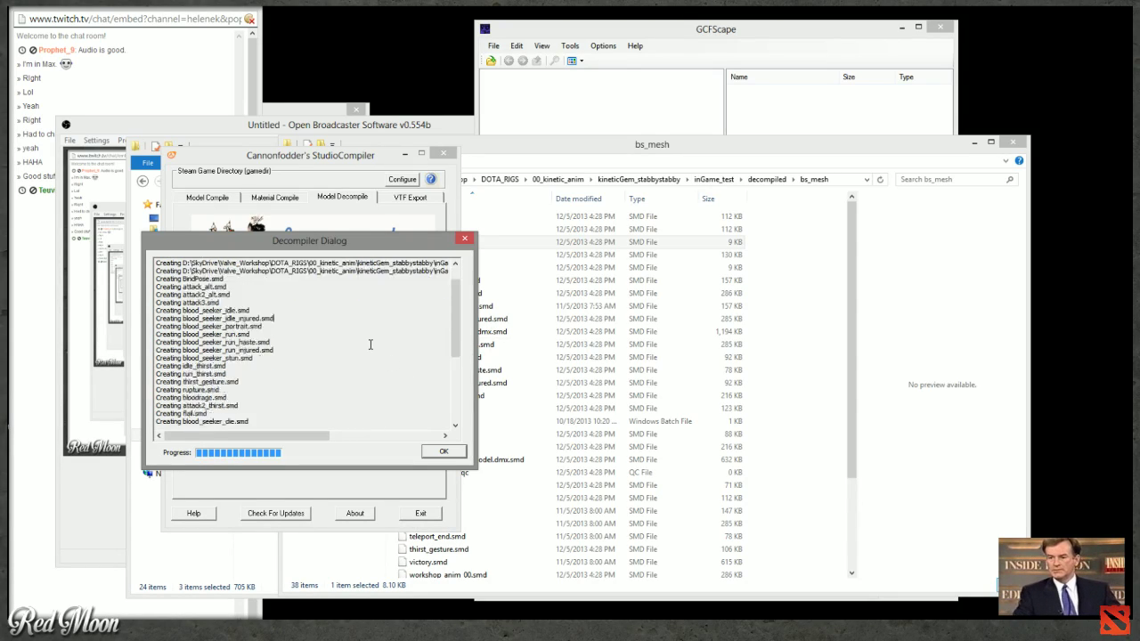
pyautogui.click(444, 452)
pyautogui.click(447, 153)
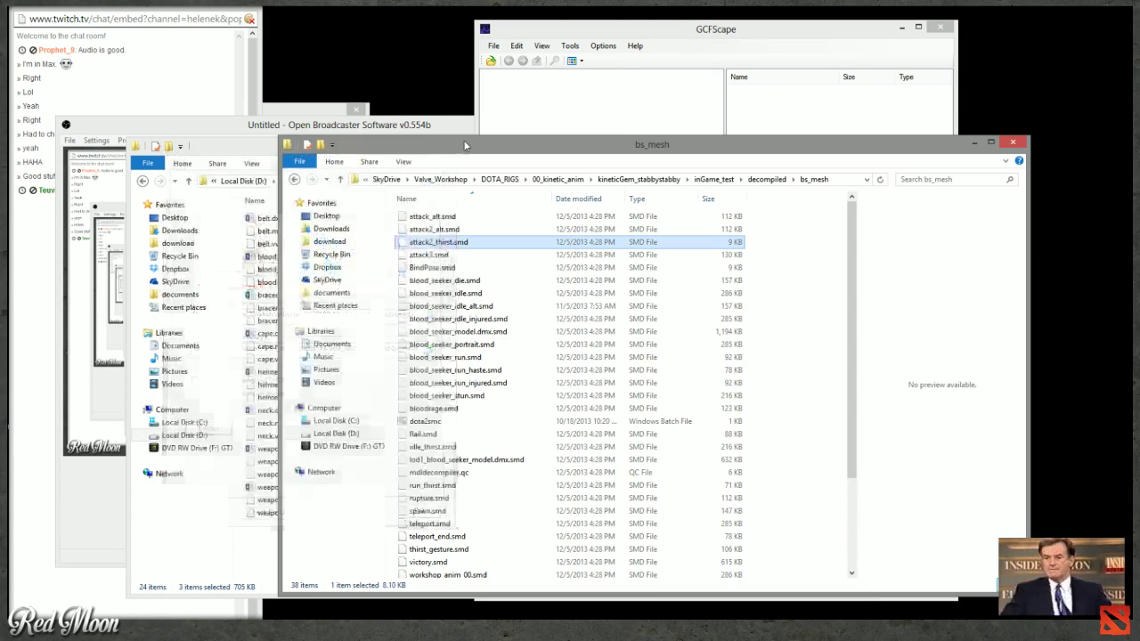
# Select the dota2smc batch file in the decompiled folder.
pyautogui.scroll(-3, 552, 504)
pyautogui.scroll(3, 565, 374)
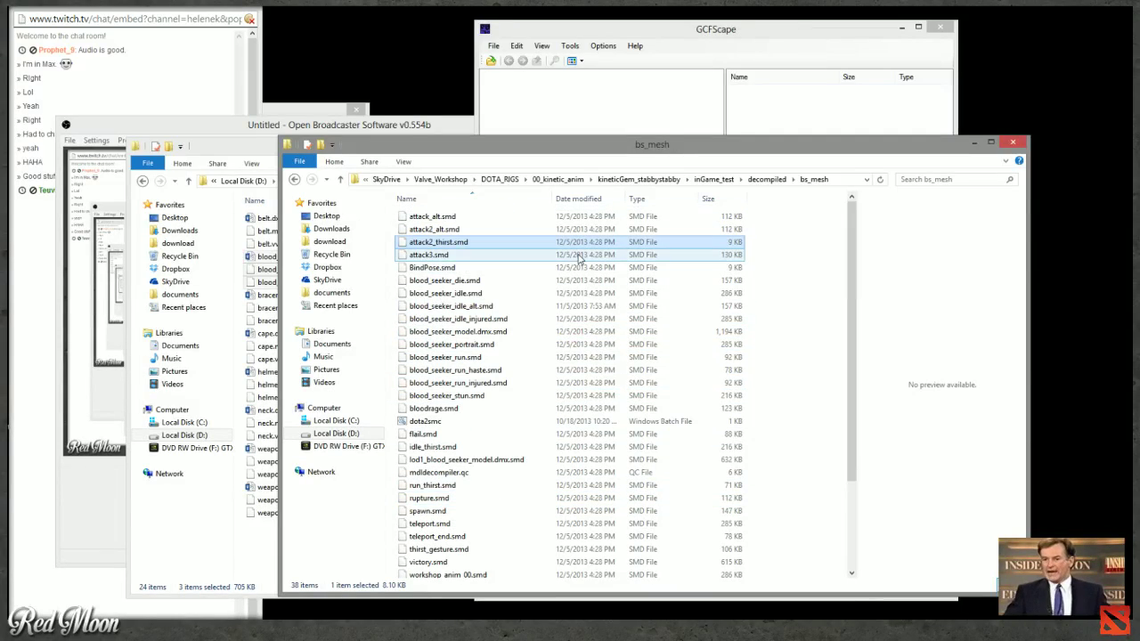
pyautogui.scroll(-3, 578, 499)
pyautogui.click(541, 432)
pyautogui.click(500, 356)
pyautogui.click(425, 304)
# Open dota2smc in Notepad and widen the window so the command fits.
pyautogui.press('BackSpace')
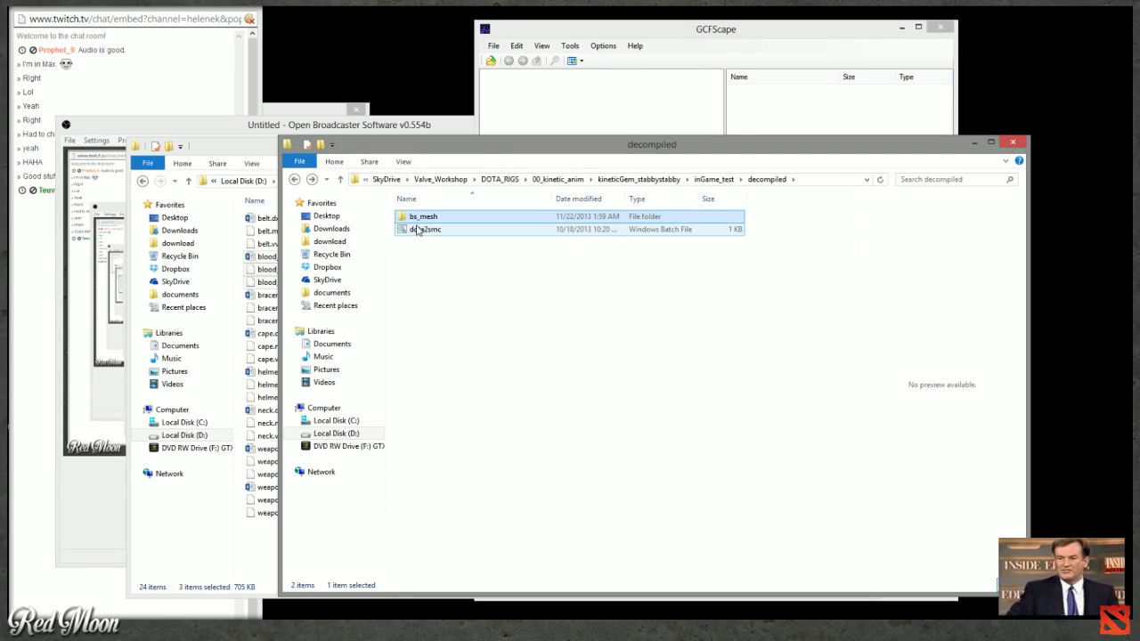
pyautogui.rightClick(419, 229)
pyautogui.click(416, 229)
pyautogui.rightClick(415, 228)
pyautogui.click(444, 248)
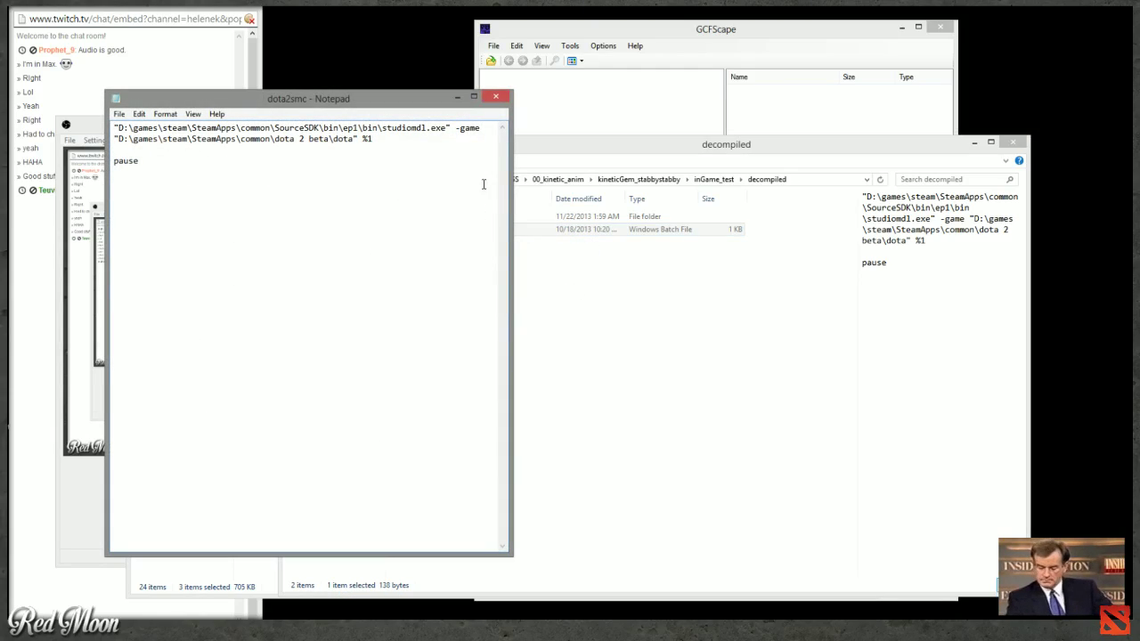
pyautogui.moveTo(514, 178); pyautogui.dragTo(798, 179)
# Select the whole studiomdl command text for sharing, then cancel a Save As.
pyautogui.hotkey('ctrl', 'a')
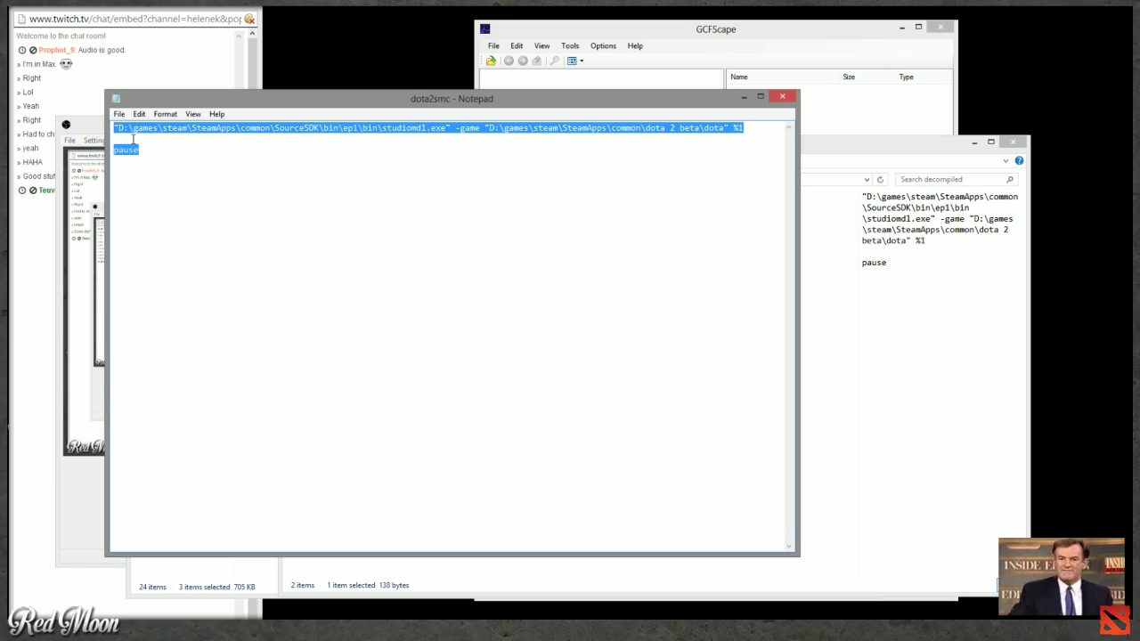
pyautogui.click(226, 172)
pyautogui.hotkey('ctrl', 'a')
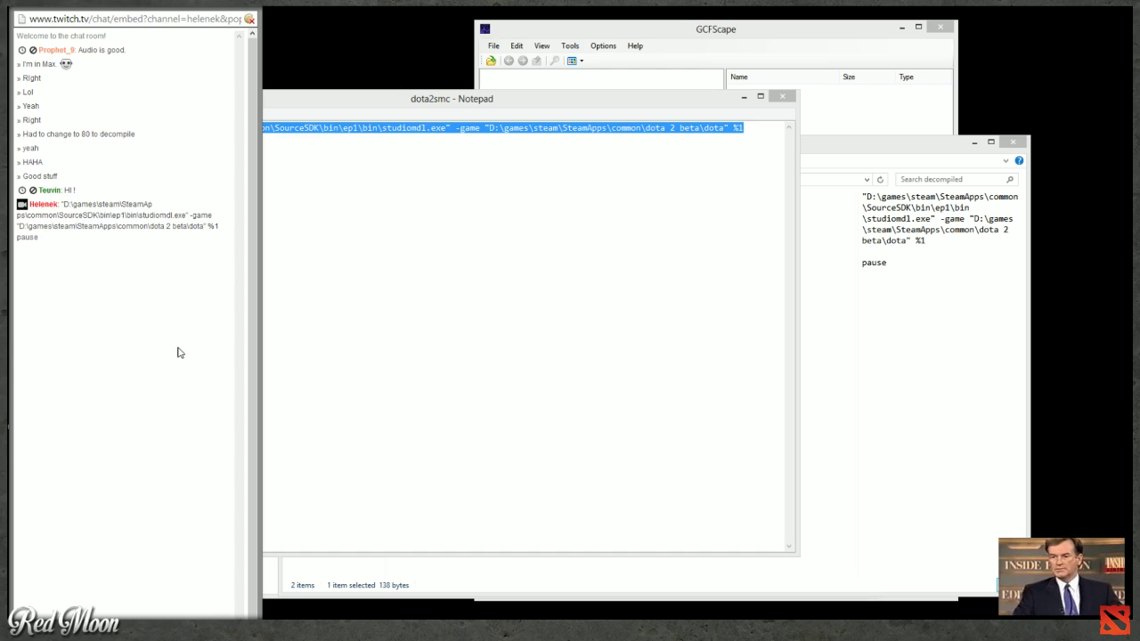
pyautogui.click(473, 257)
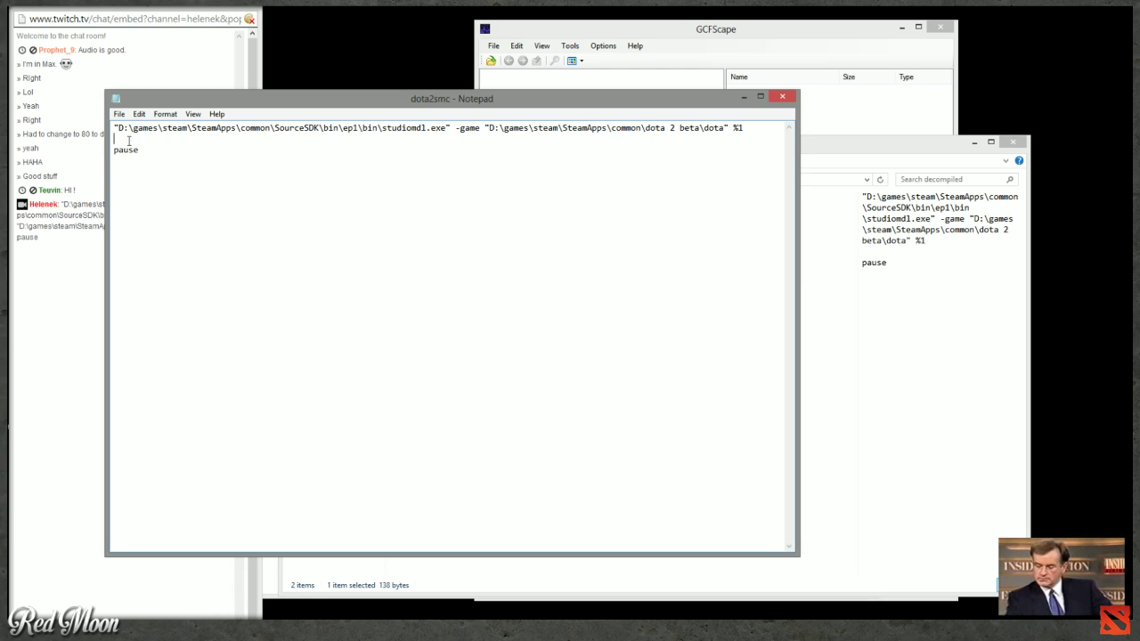
pyautogui.click(119, 114)
pyautogui.click(146, 168)
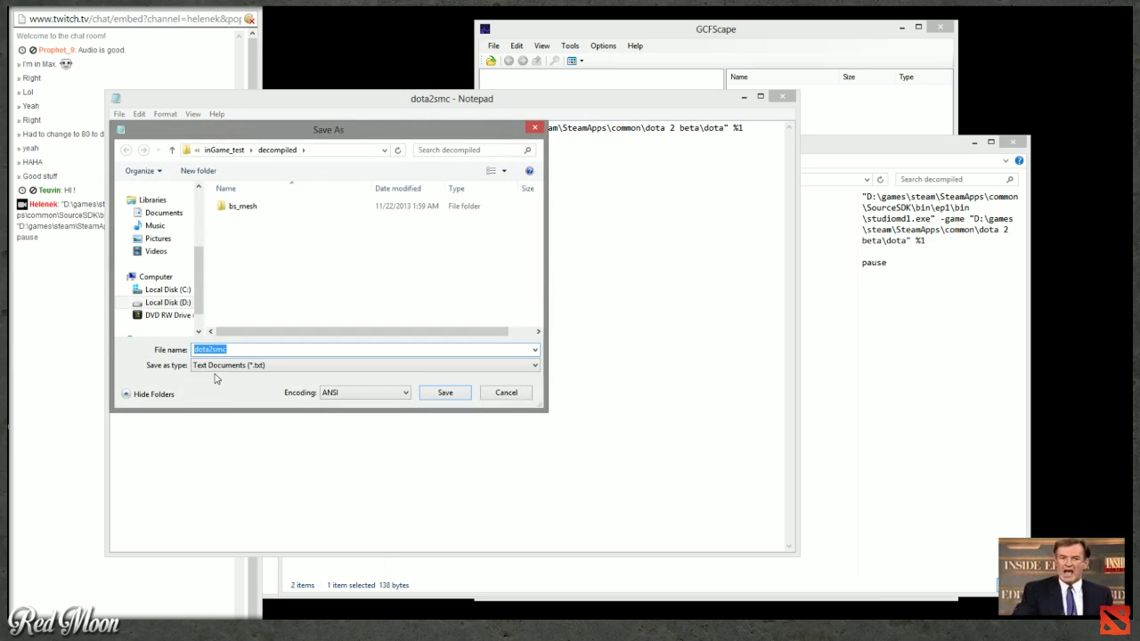
pyautogui.click(524, 394)
pyautogui.click(874, 383)
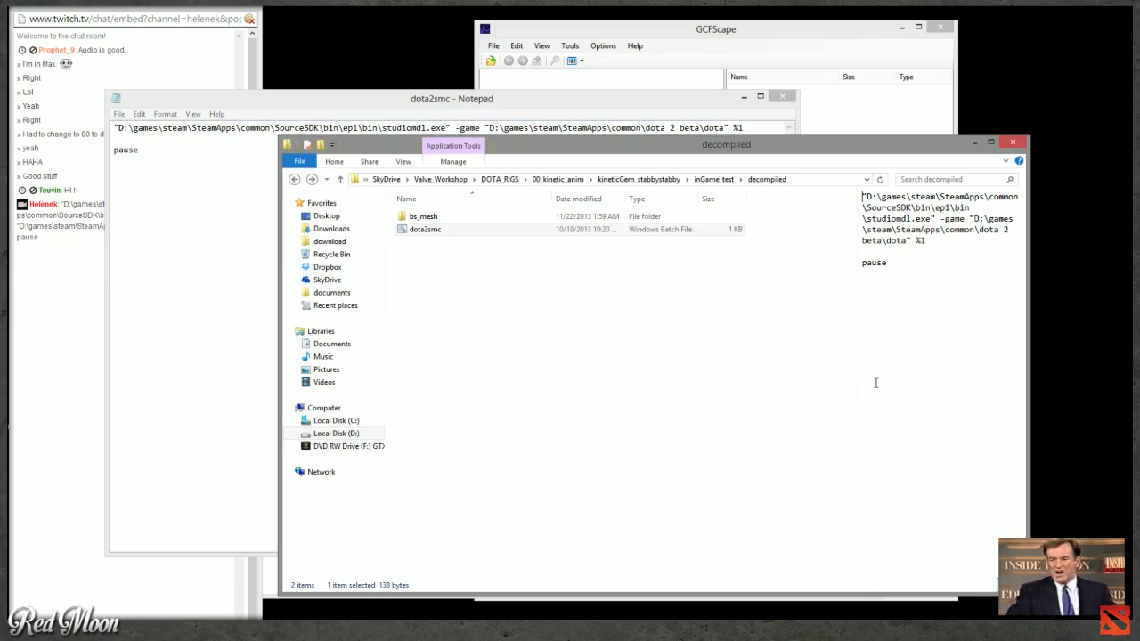
pyautogui.rightClick(427, 232)
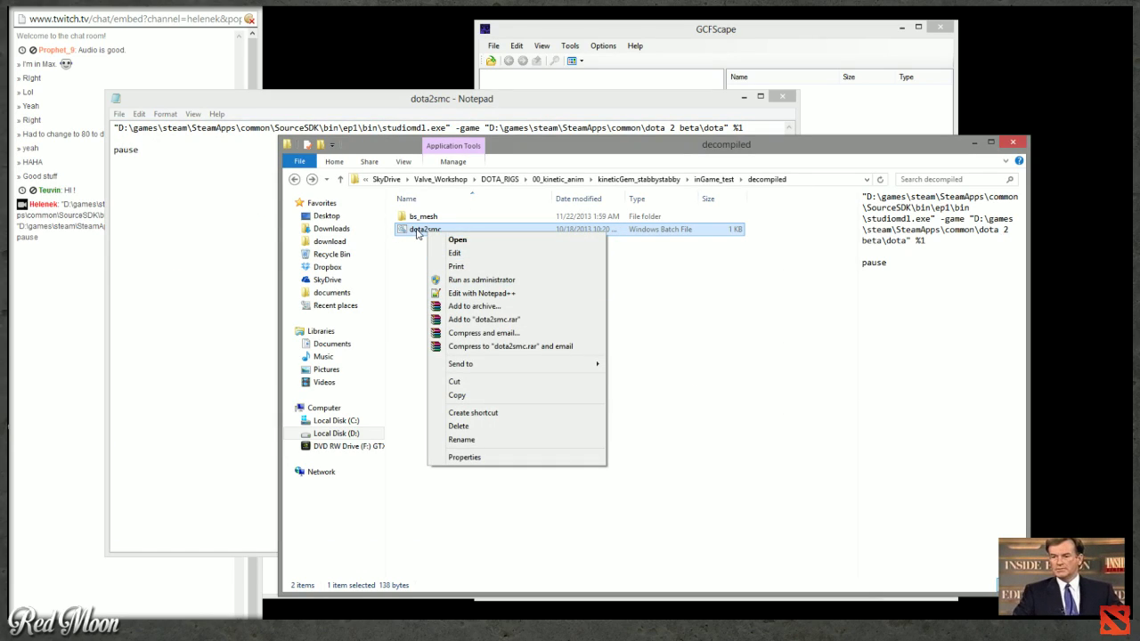
# Copy dota2smc and navigate via Dropbox to VALVE_Workshop > DOTA_RIGS > masterRig.
pyautogui.click(417, 233)
pyautogui.rightClick(417, 233)
pyautogui.click(445, 393)
pyautogui.click(327, 267)
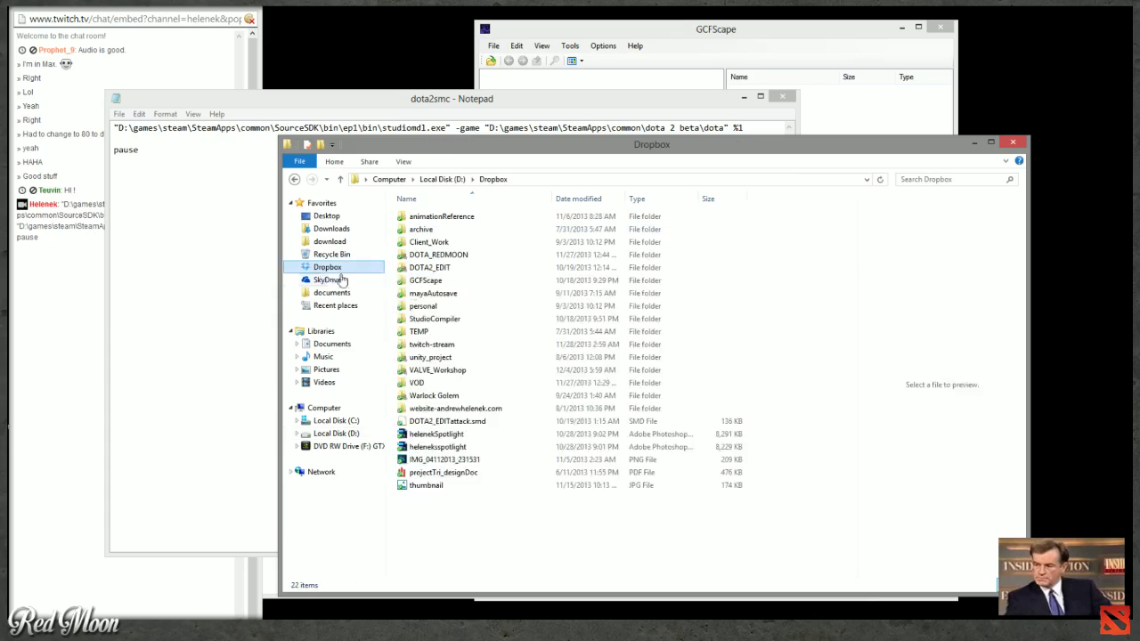
pyautogui.click(450, 267)
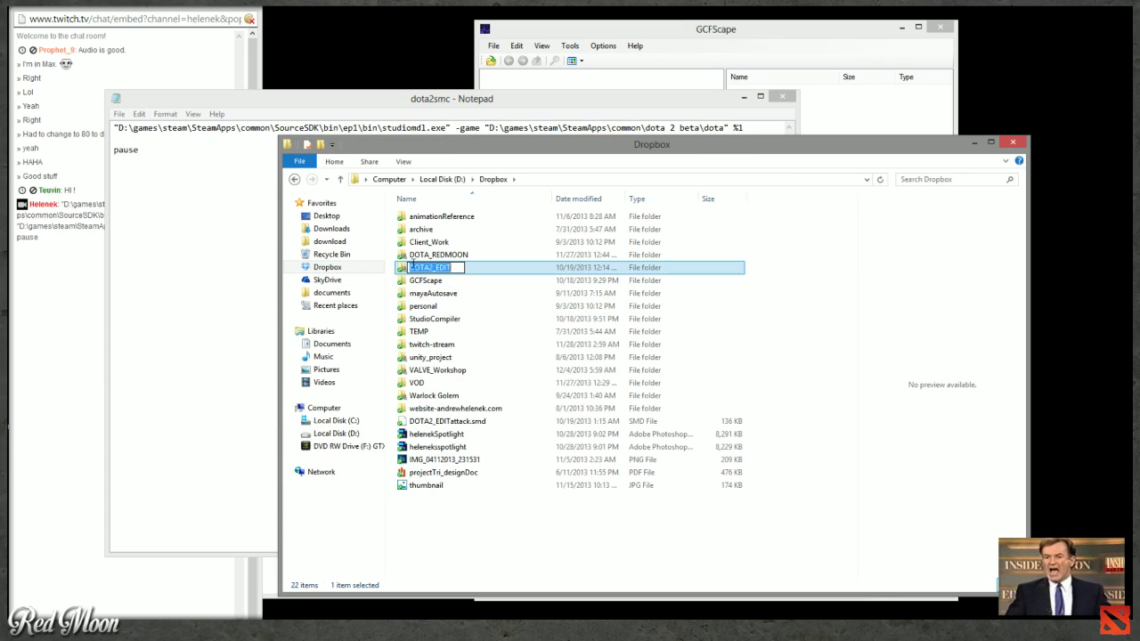
pyautogui.doubleClick(437, 369)
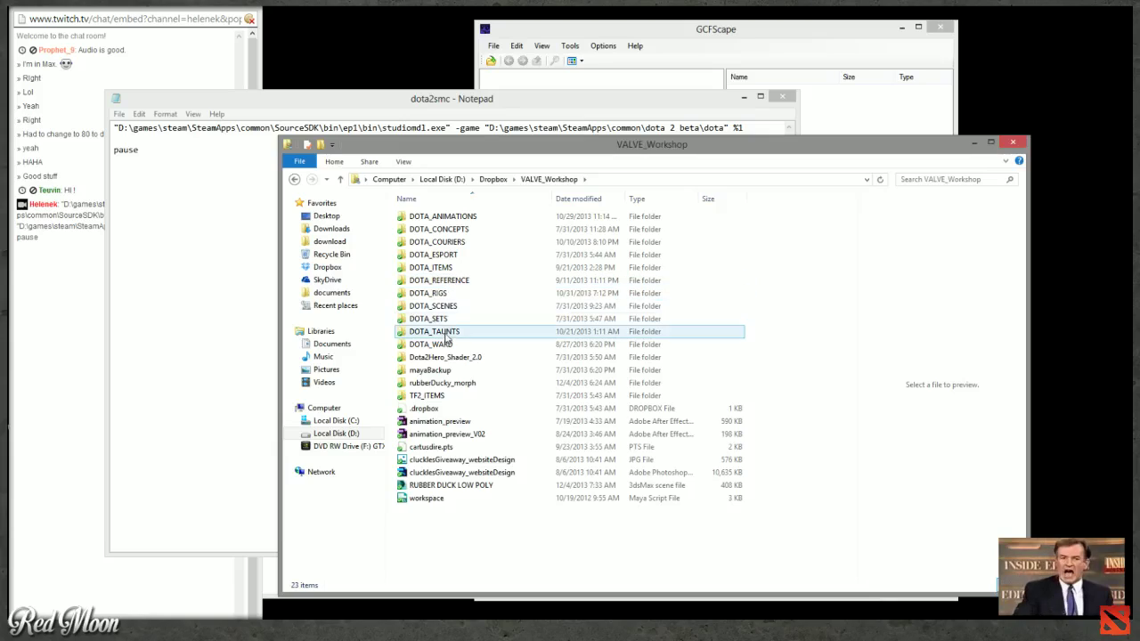
pyautogui.doubleClick(428, 292)
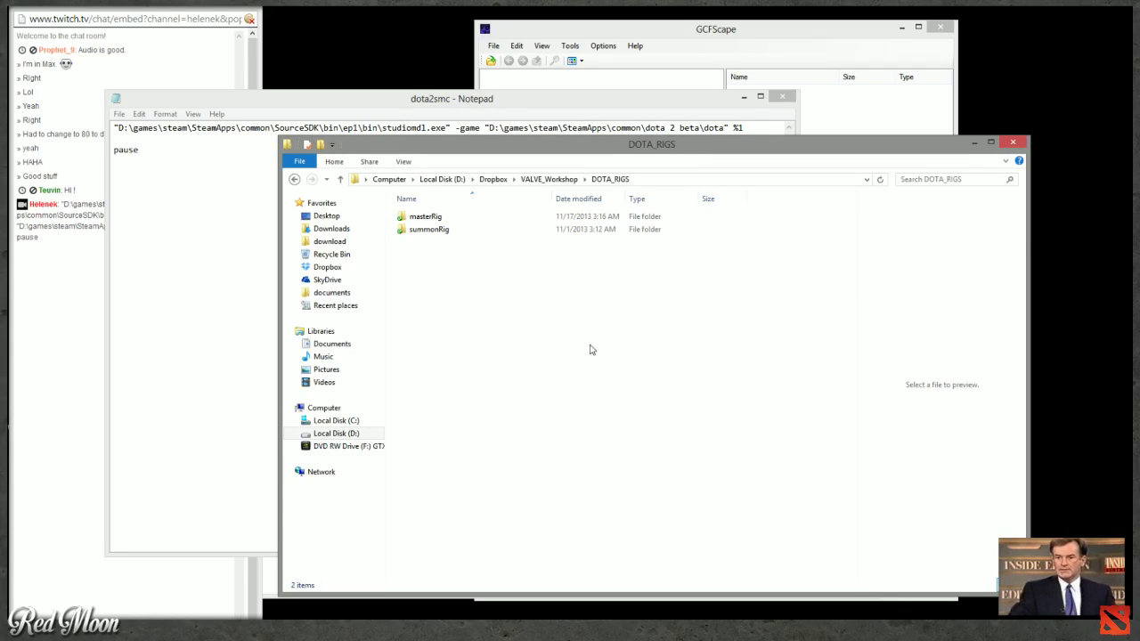
pyautogui.doubleClick(427, 219)
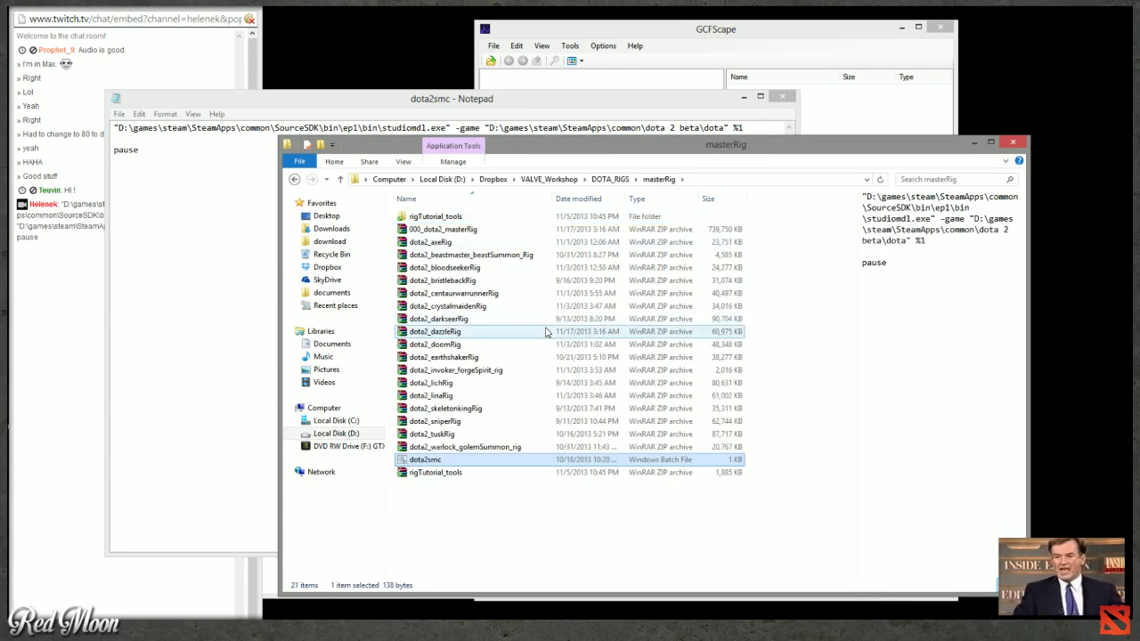
# Post a Dropbox share link to dota2smc in chat, then return to VALVE_Workshop.
pyautogui.rightClick(436, 463)
pyautogui.click(501, 241)
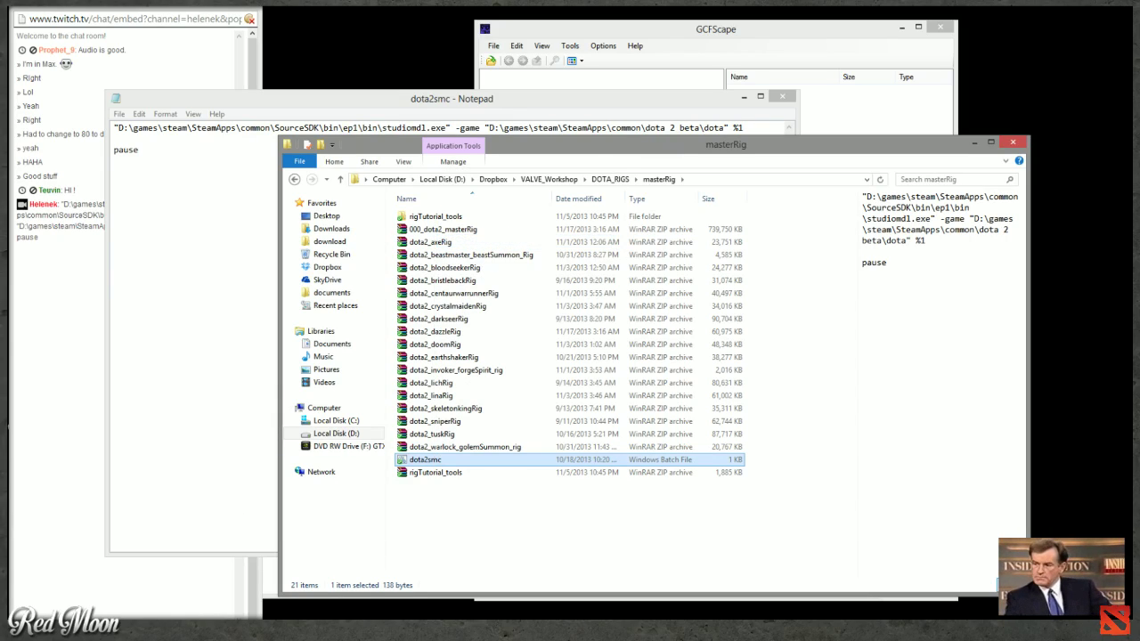
pyautogui.press('Return')
pyautogui.click(534, 525)
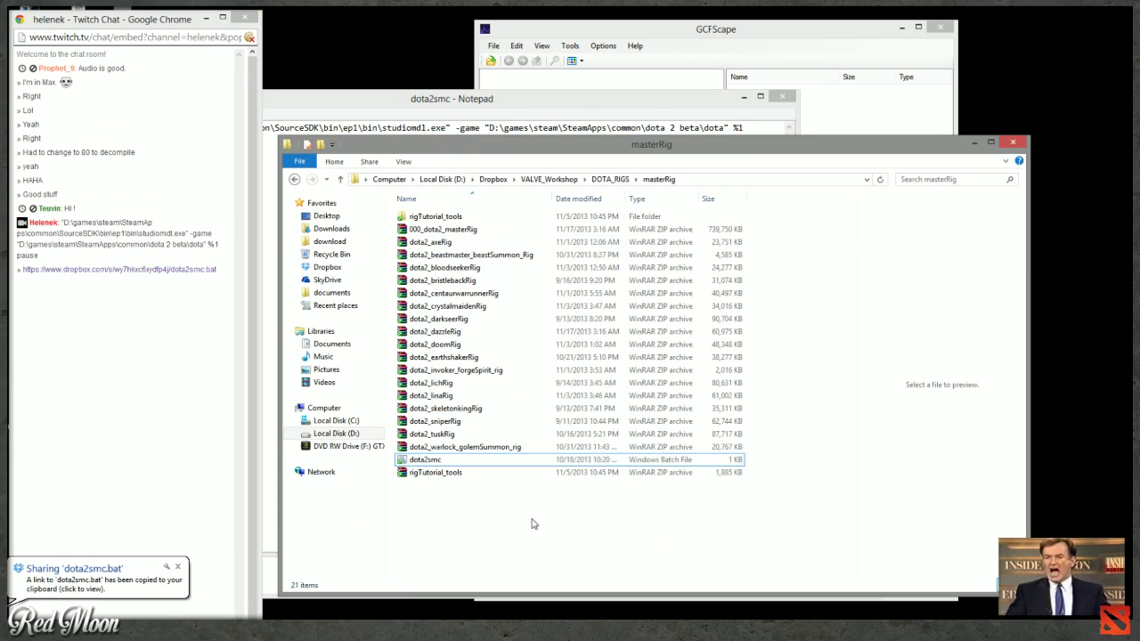
pyautogui.press('BackSpace')
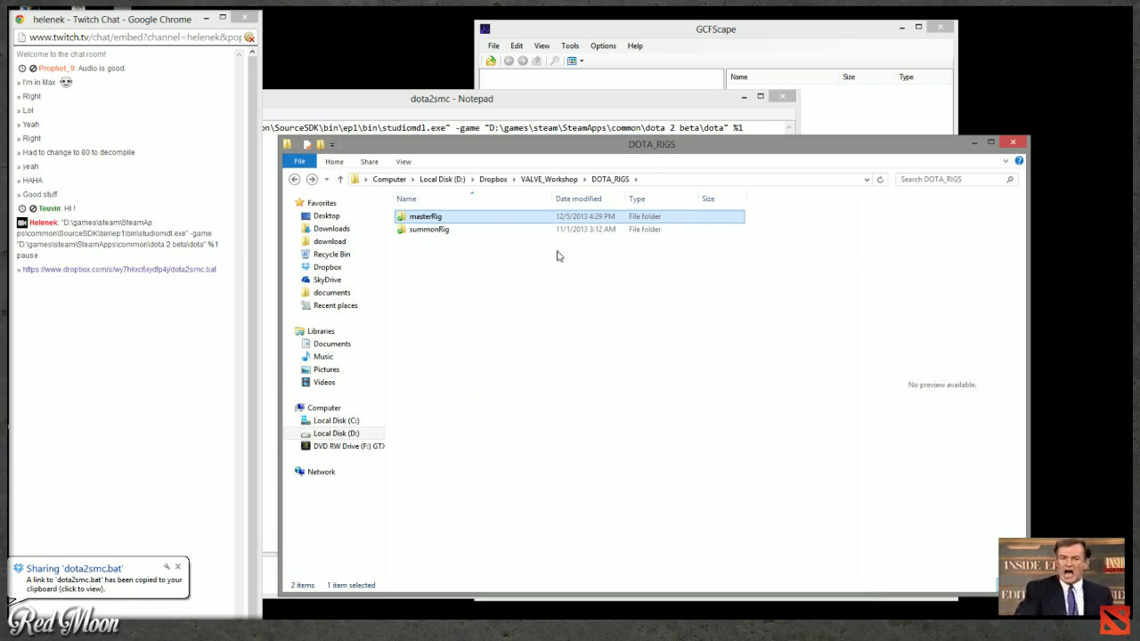
pyautogui.press('BackSpace')
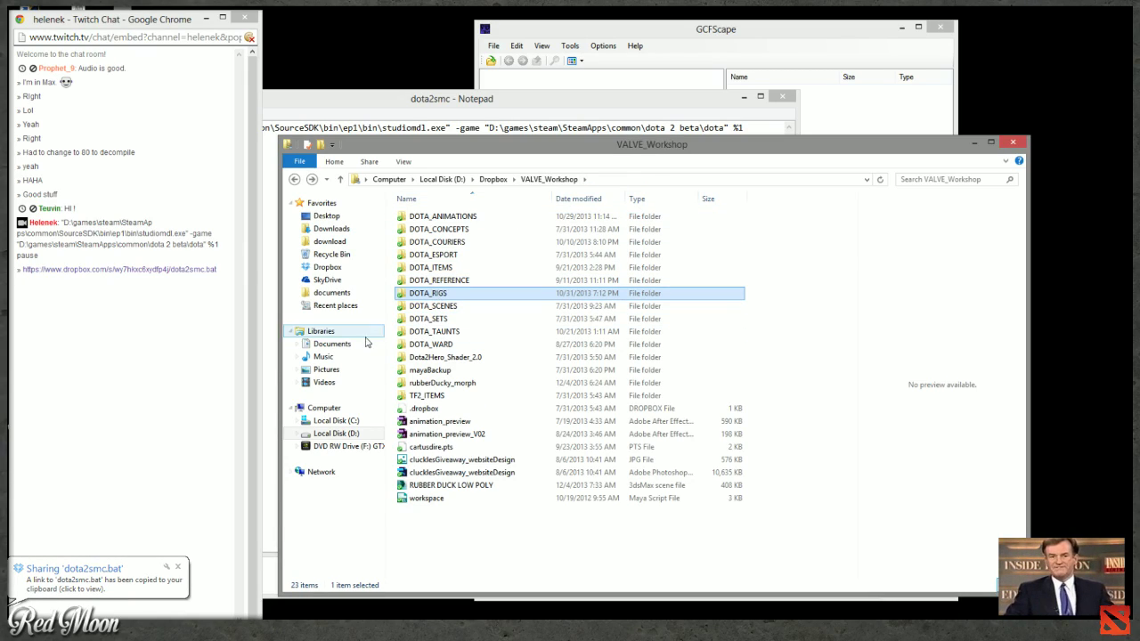
# Highlight the studiomdl.exe path and the dota 2 beta game path in the Notepad command.
pyautogui.click(516, 99)
pyautogui.moveTo(307, 100); pyautogui.dragTo(353, 124)
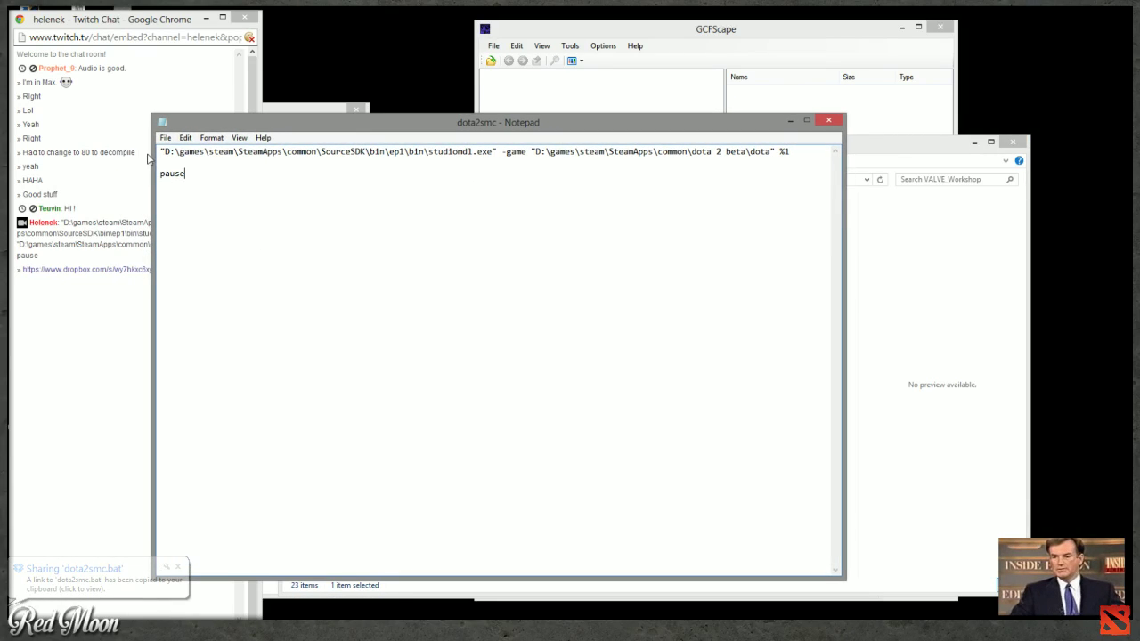
pyautogui.moveTo(165, 152); pyautogui.dragTo(492, 152)
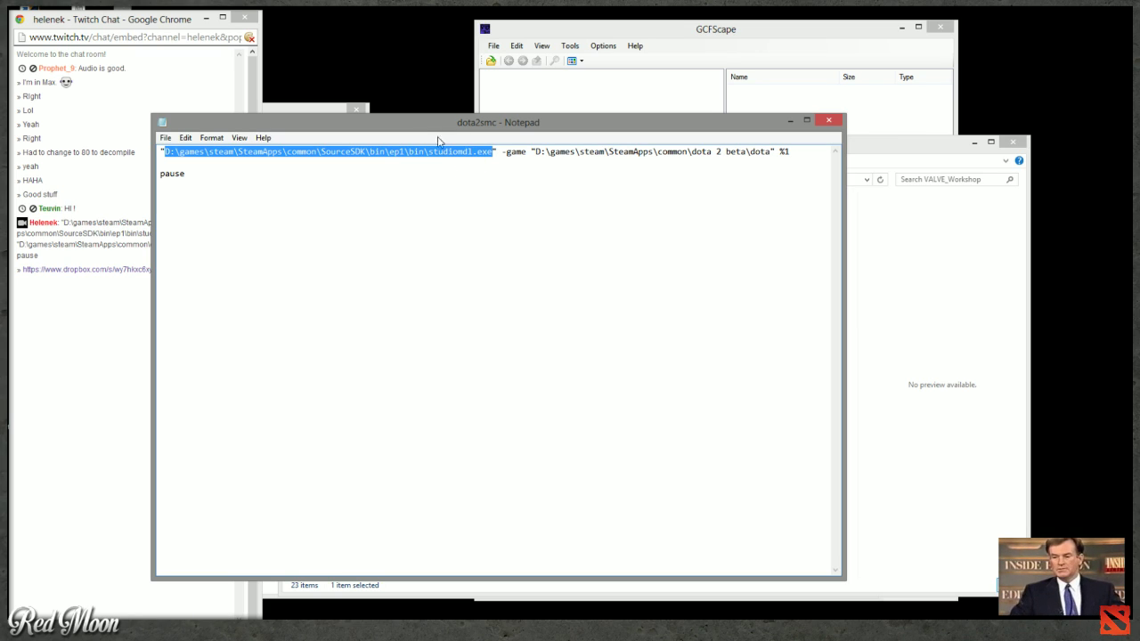
pyautogui.moveTo(493, 151); pyautogui.dragTo(197, 150)
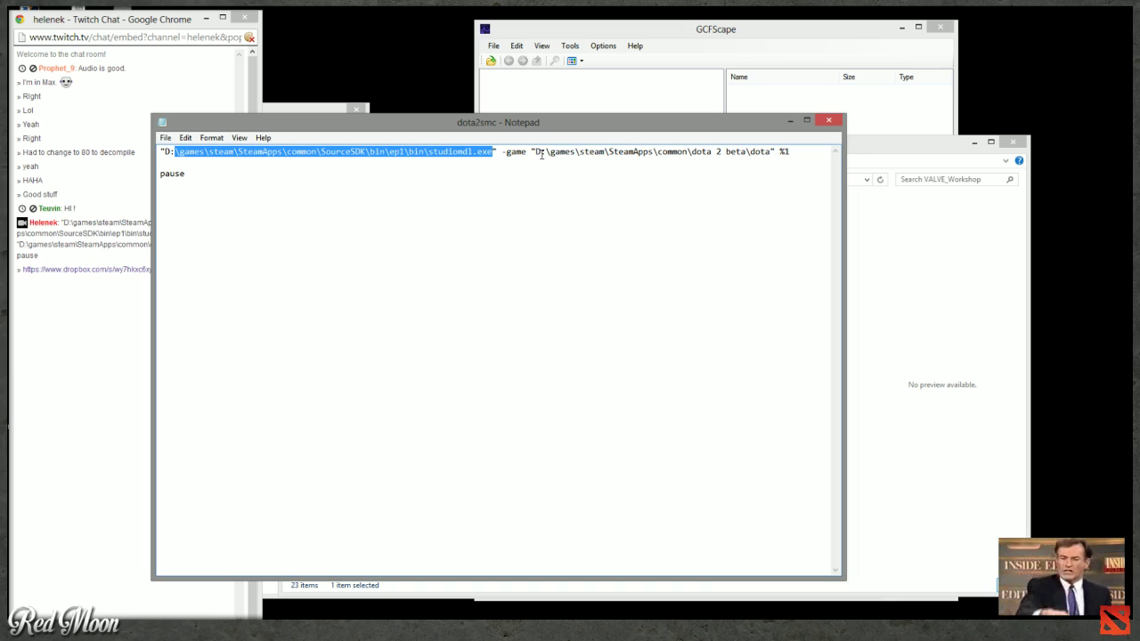
pyautogui.moveTo(540, 154); pyautogui.dragTo(756, 151)
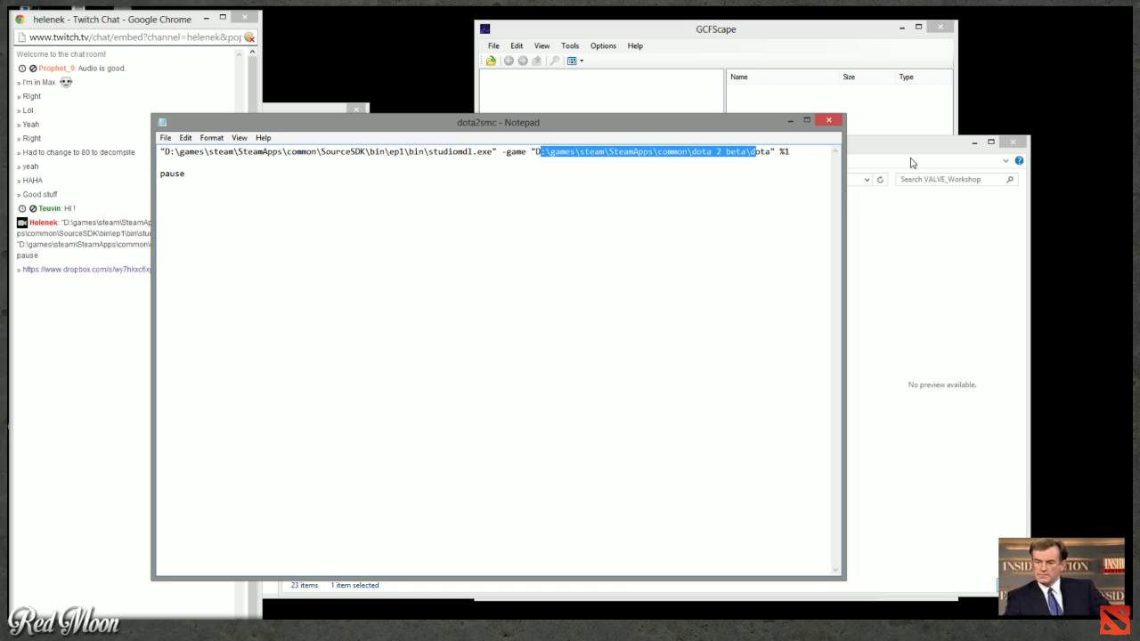
pyautogui.click(542, 154)
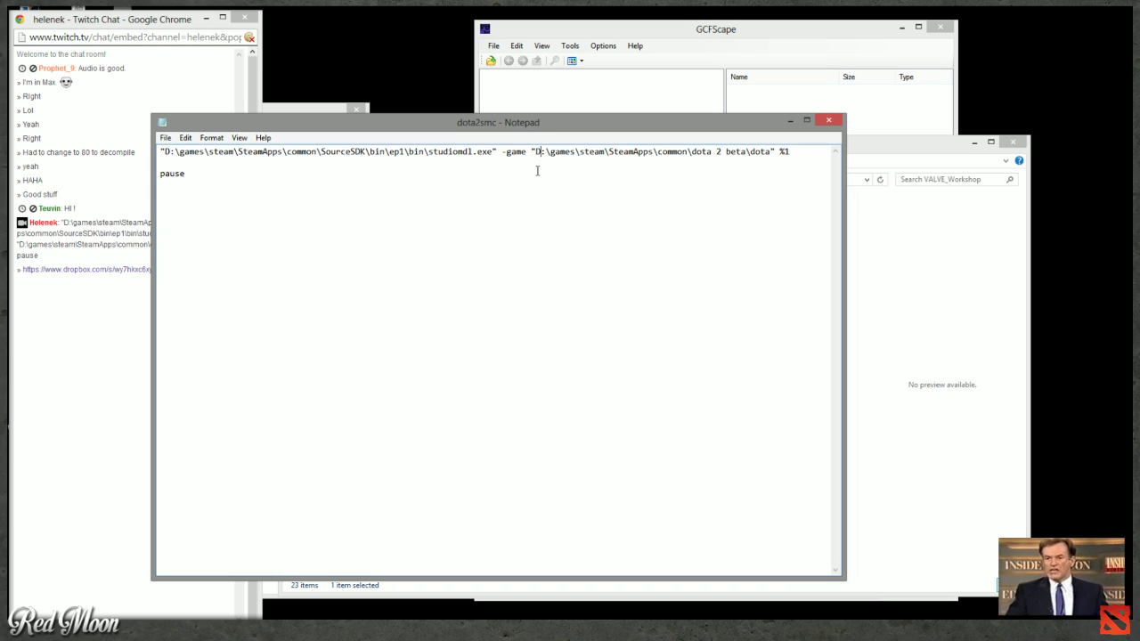
pyautogui.moveTo(538, 152); pyautogui.dragTo(776, 156)
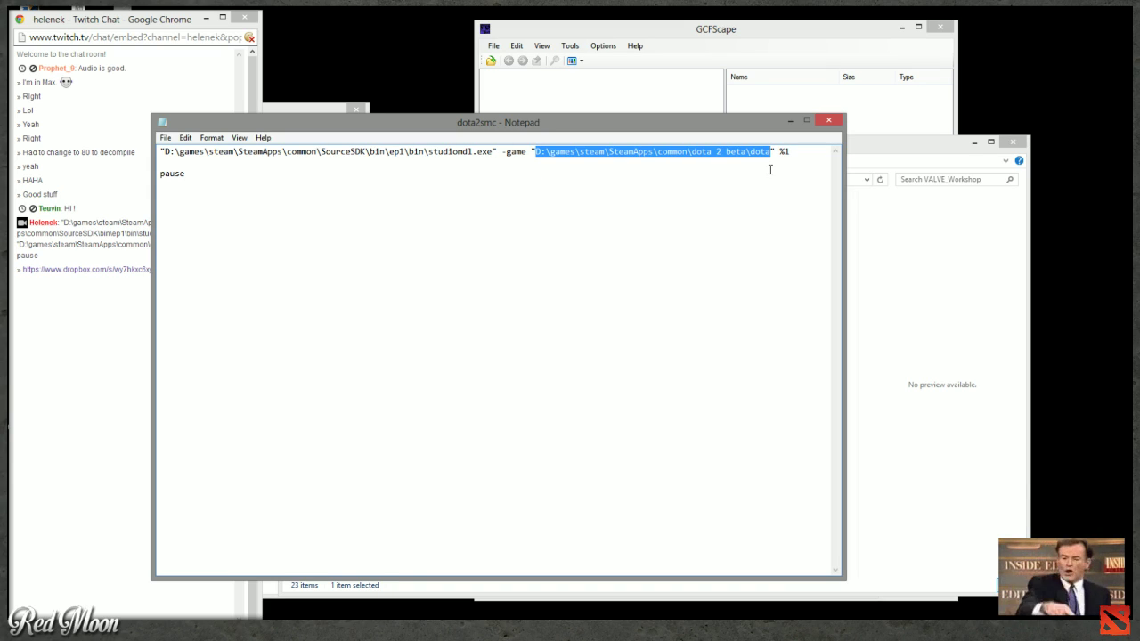
pyautogui.click(670, 186)
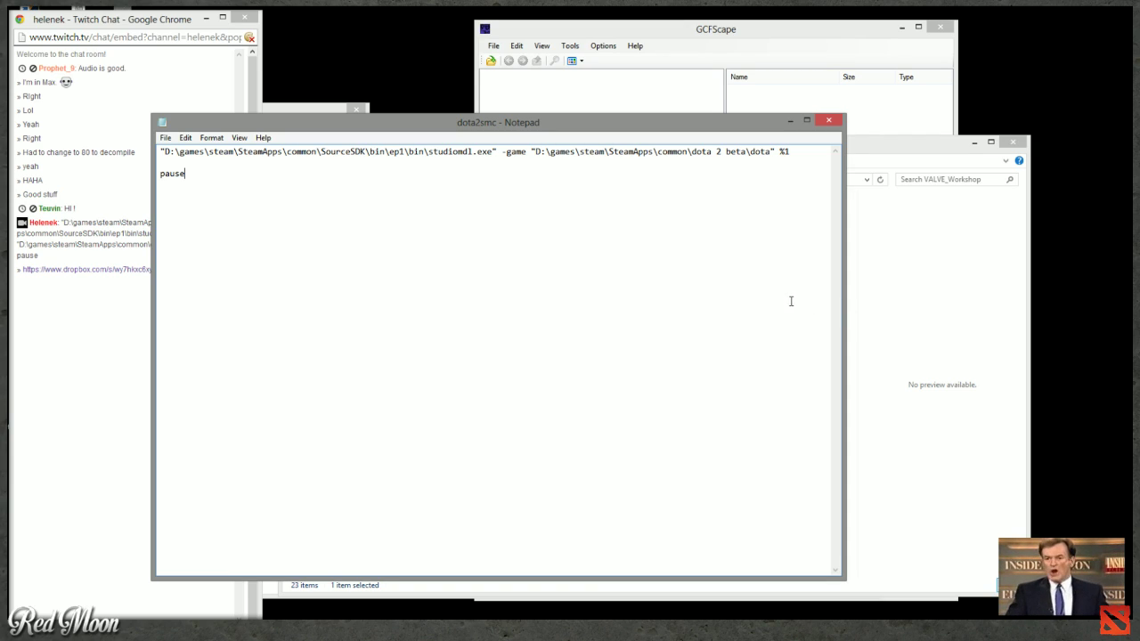
pyautogui.moveTo(771, 151); pyautogui.dragTo(536, 151)
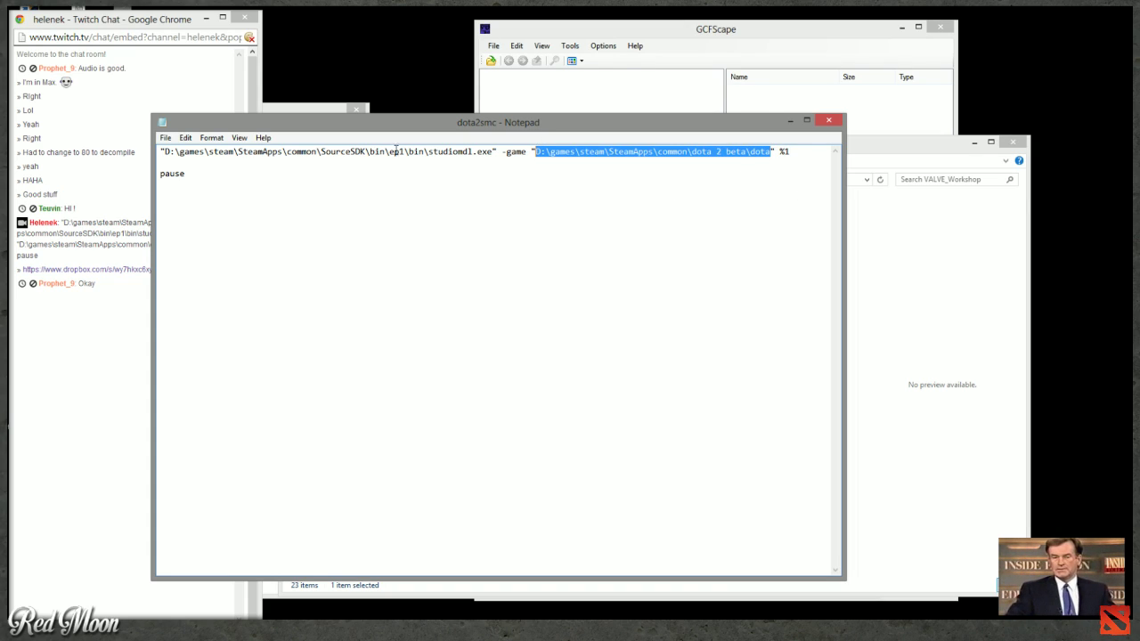
pyautogui.moveTo(164, 151); pyautogui.dragTo(492, 153)
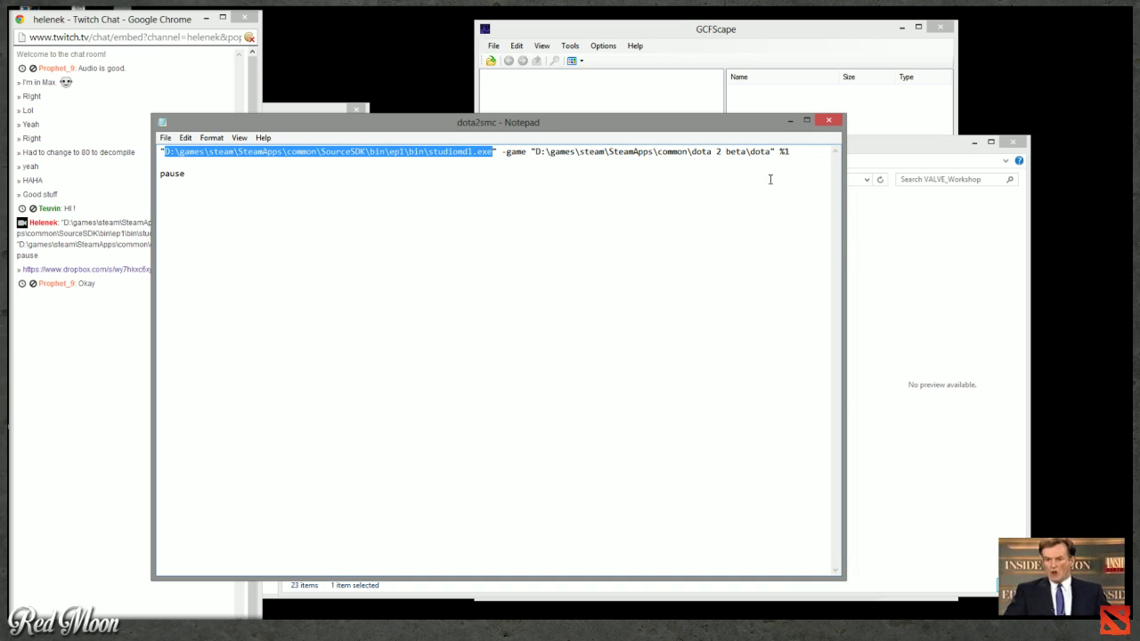
# Close the dota2smc Notepad window and return the workshop window to the kineticGem_stabbystabby folder.
pyautogui.click(828, 120)
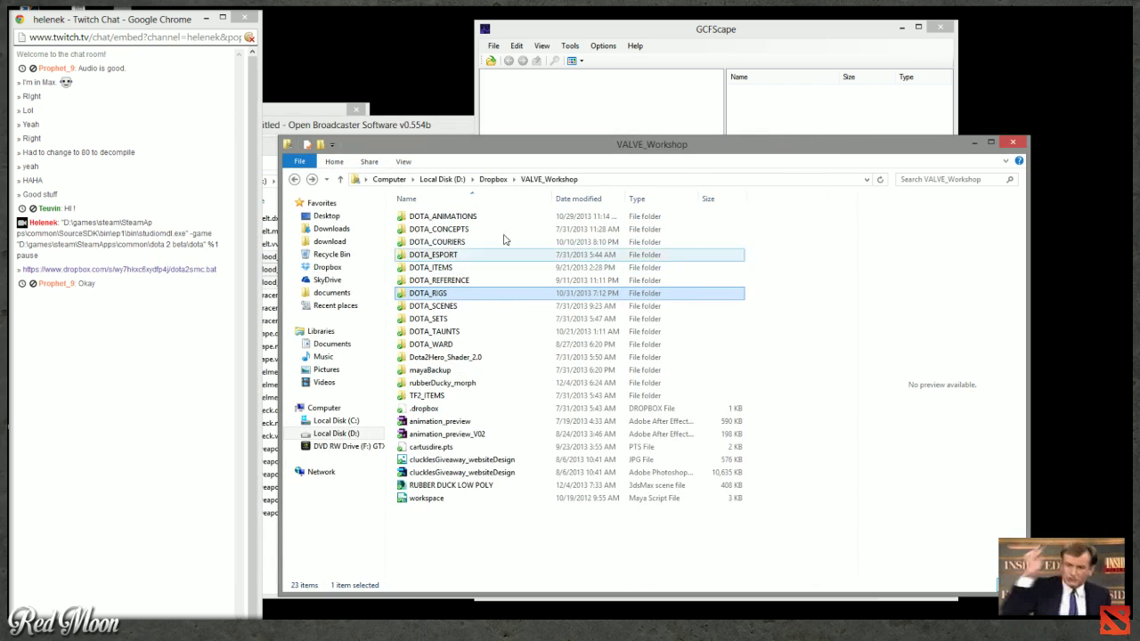
pyautogui.moveTo(476, 152); pyautogui.dragTo(627, 158)
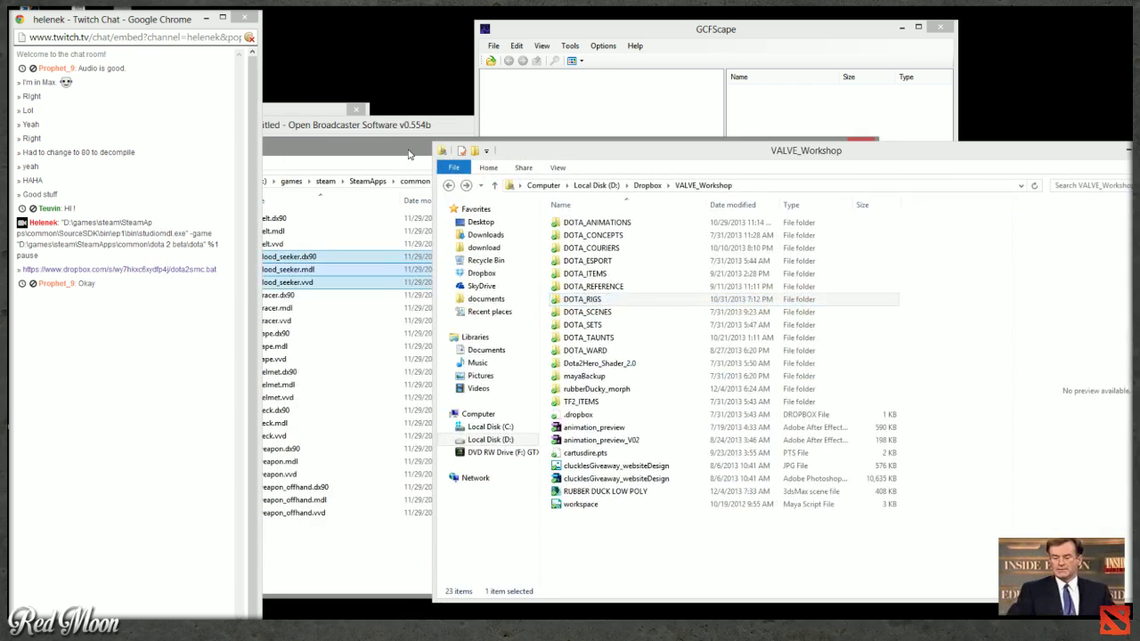
pyautogui.click(435, 133)
pyautogui.click(739, 163)
pyautogui.press('BackSpace')
pyautogui.click(890, 257)
pyautogui.press('BackSpace')
pyautogui.hotkey('alt', 'Left')
pyautogui.hotkey('alt', 'Left')
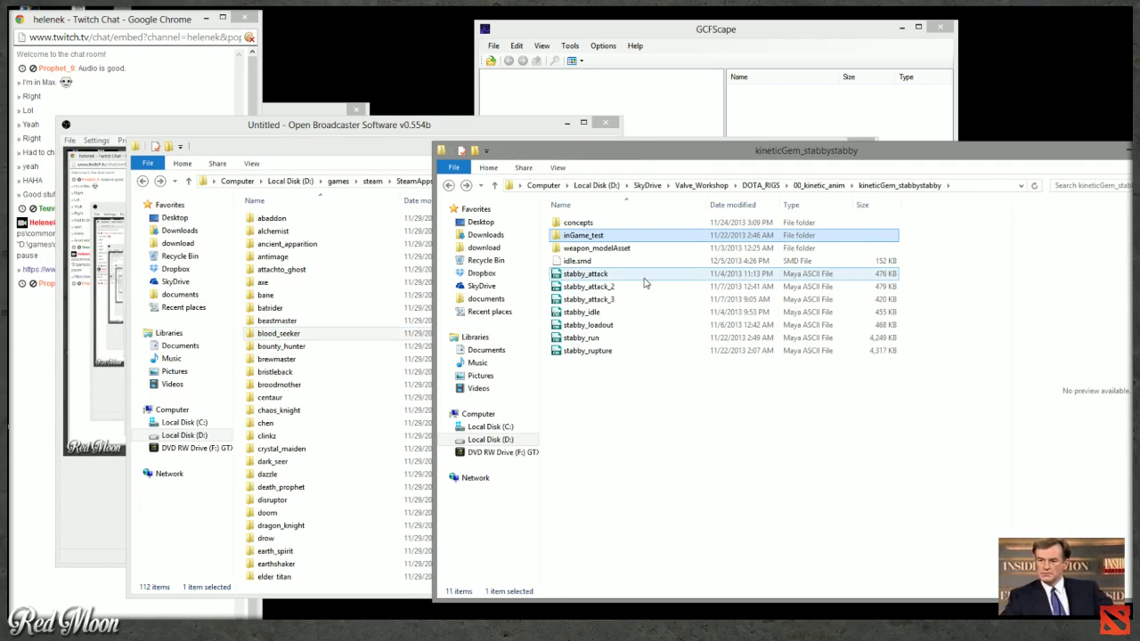
# Browse inGame_test > decompiled > bs_mesh to inspect its files, then go back to kineticGem_stabbystabby.
pyautogui.doubleClick(598, 235)
pyautogui.doubleClick(602, 235)
pyautogui.click(612, 224)
pyautogui.doubleClick(612, 223)
pyautogui.scroll(-3, 615, 374)
pyautogui.click(589, 360)
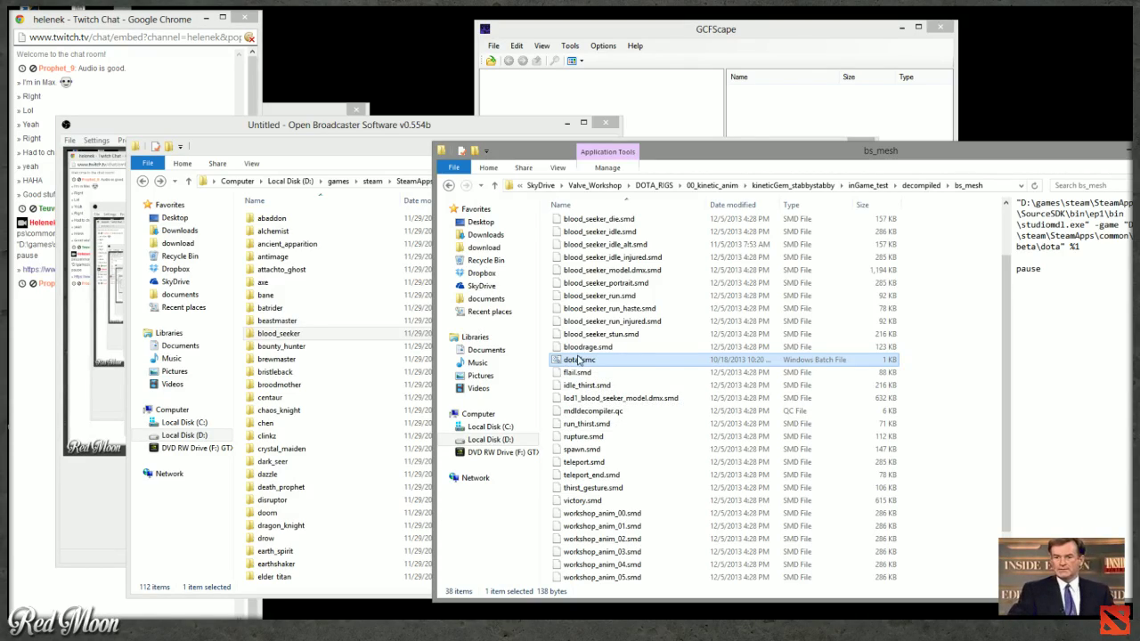
pyautogui.press('BackSpace')
pyautogui.click(574, 236)
pyautogui.doubleClick(577, 222)
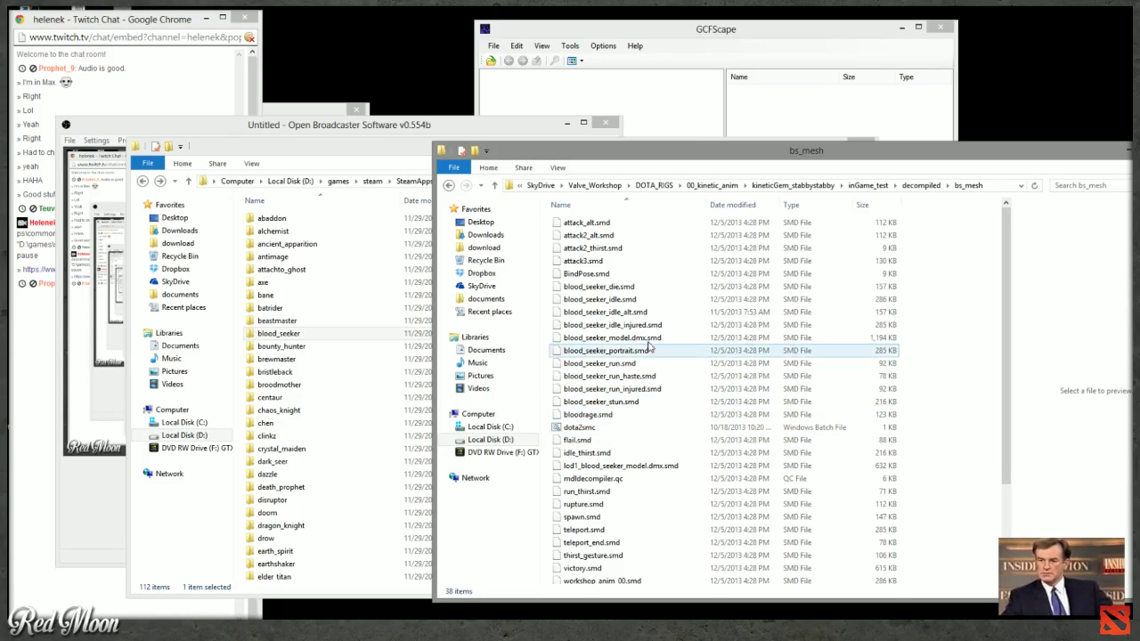
pyautogui.scroll(-1, 638, 454)
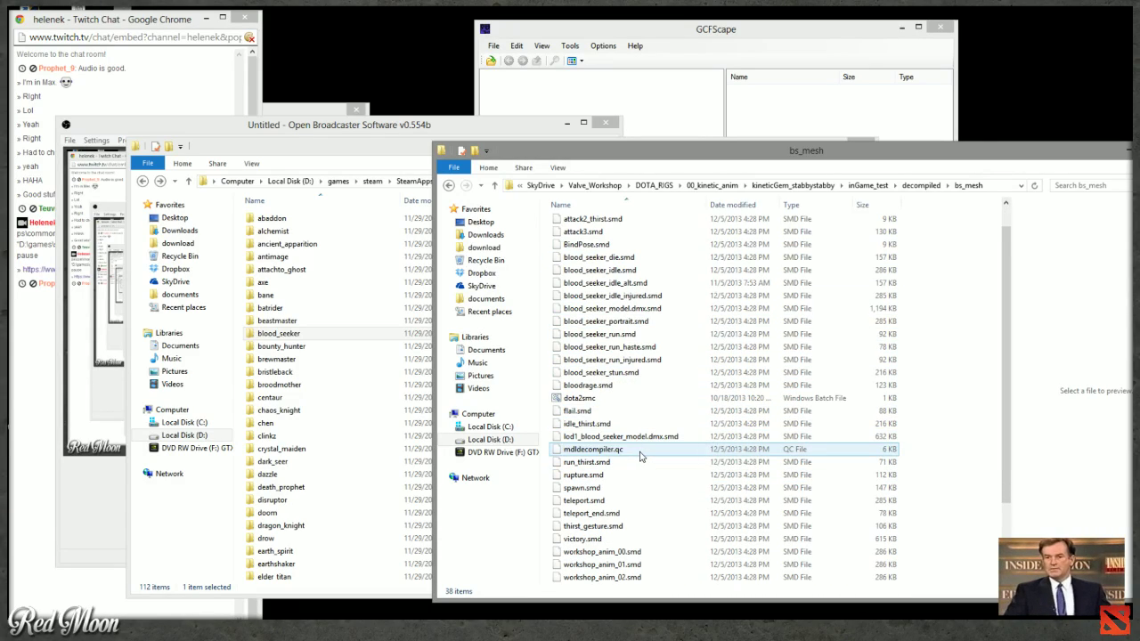
pyautogui.rightClick(594, 455)
pyautogui.press('Escape')
pyautogui.hotkey('alt', 'Up')
pyautogui.hotkey('alt', 'Up')
pyautogui.hotkey('alt', 'Up')
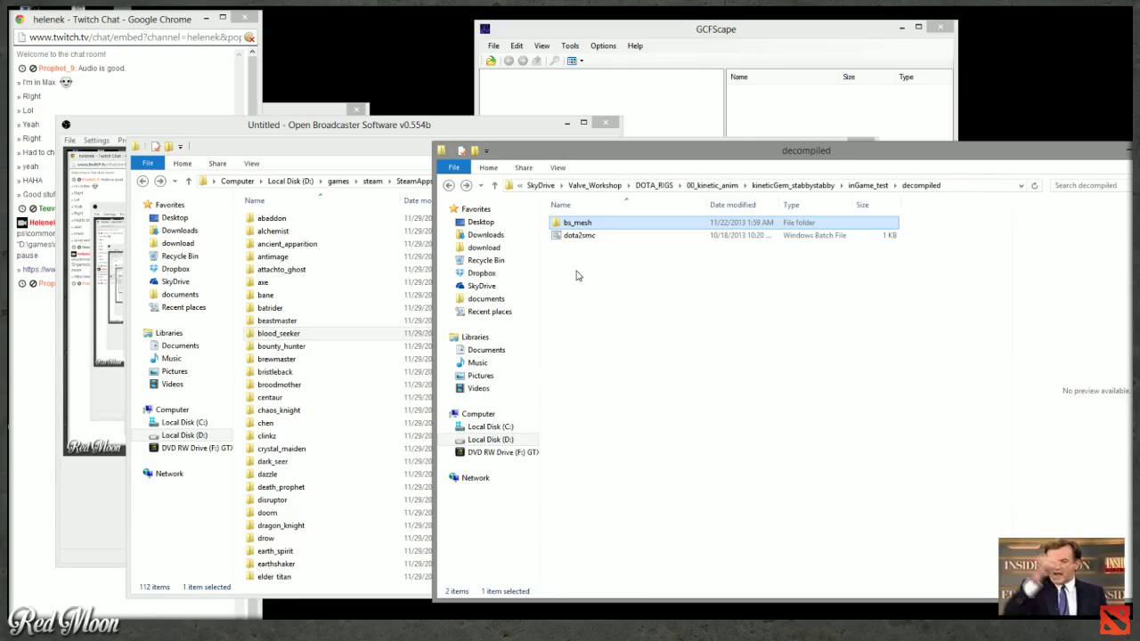
# Copy idle.smd and go to inGame_test > decompiled > bs_mesh as the destination.
pyautogui.click(585, 251)
pyautogui.rightClick(585, 258)
pyautogui.click(623, 393)
pyautogui.doubleClick(588, 235)
pyautogui.doubleClick(592, 239)
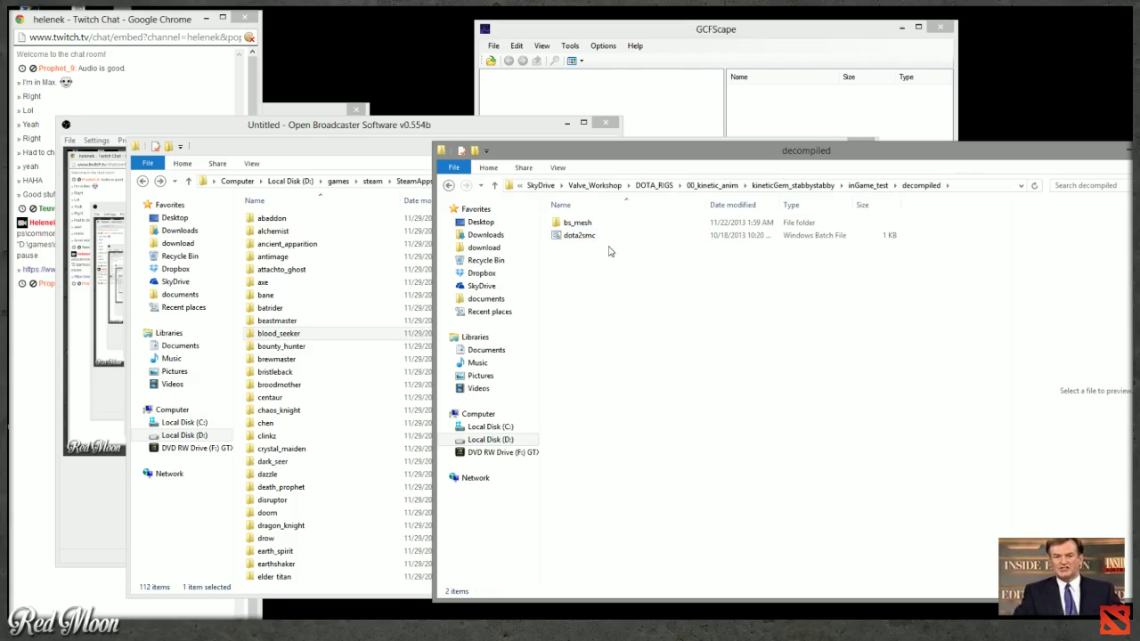
pyautogui.doubleClick(579, 223)
# Paste the copied idle.smd into the bs_mesh folder.
pyautogui.hotkey('ctrl', 'v')
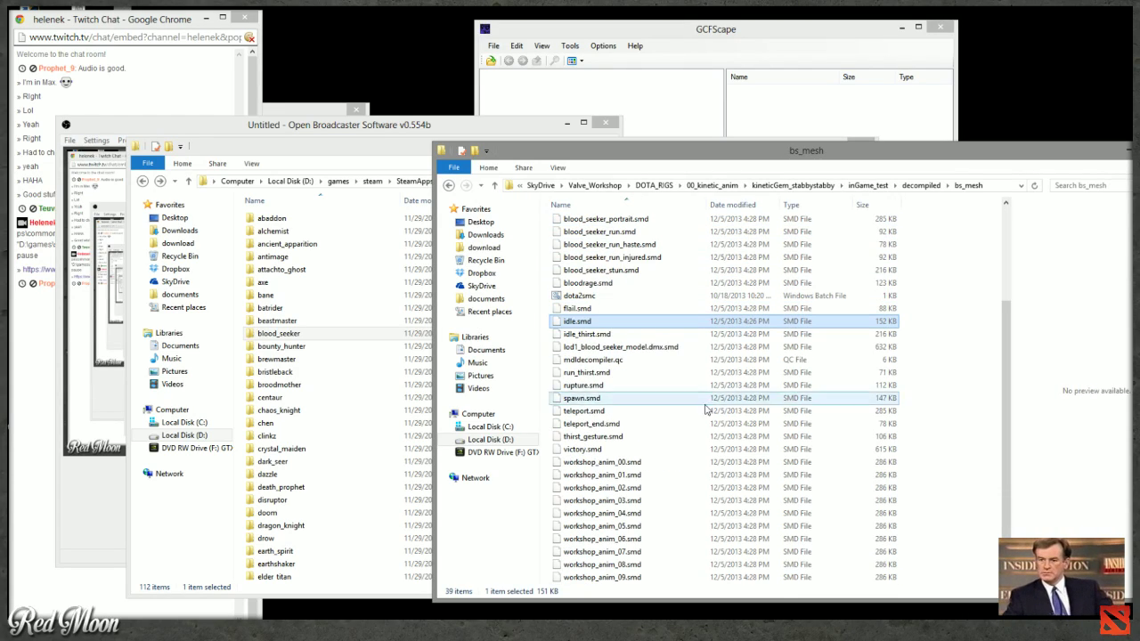
pyautogui.rightClick(588, 323)
pyautogui.click(623, 501)
pyautogui.press('Return')
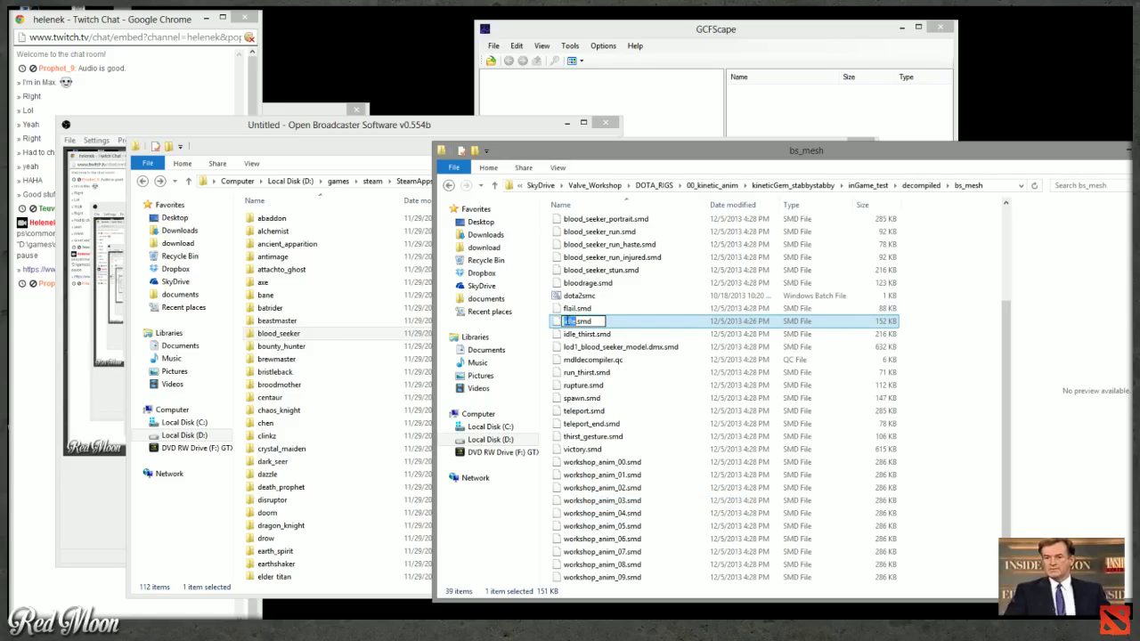
pyautogui.scroll(3, 671, 329)
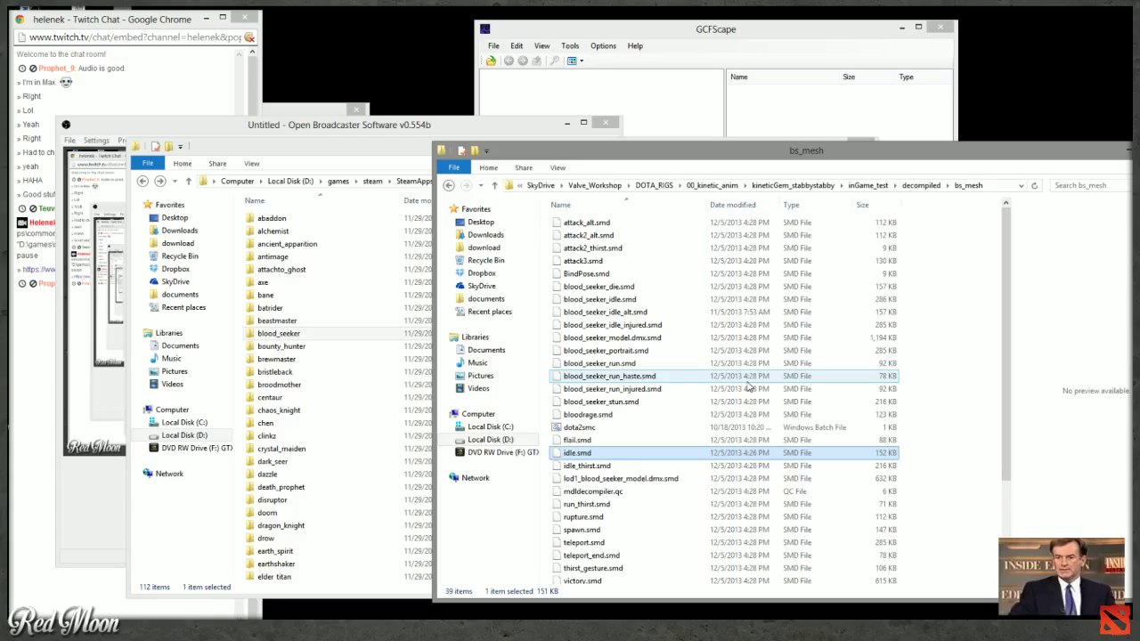
# Rename the pasted idle.smd to stabby_idle.smd by adding the stabby_ prefix.
pyautogui.rightClick(580, 451)
pyautogui.click(624, 427)
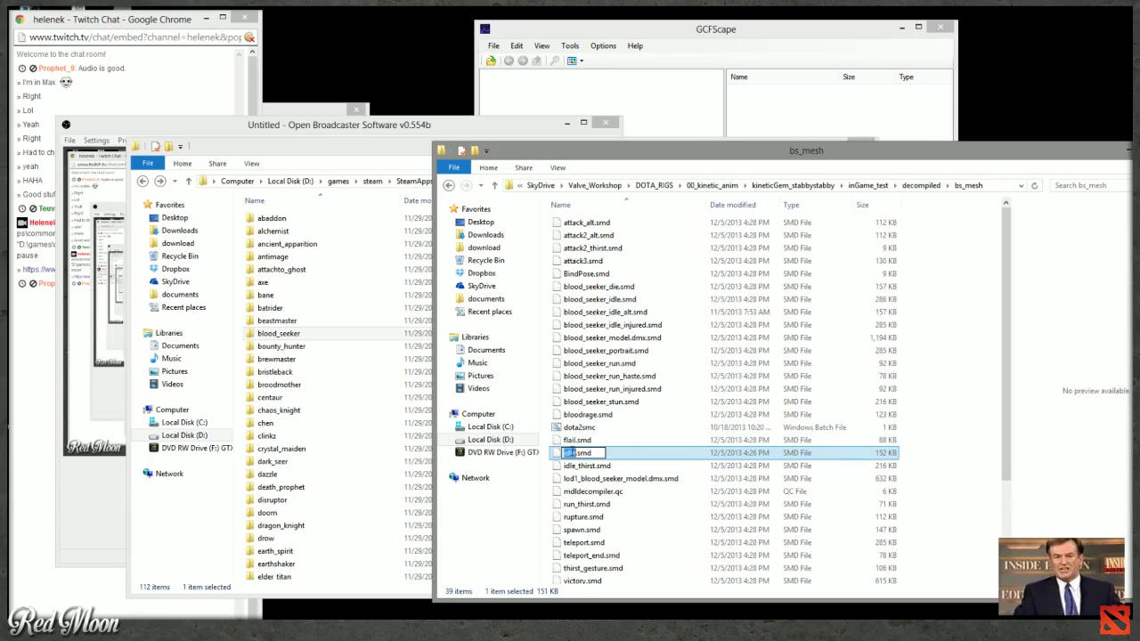
pyautogui.write('stabby_')
pyautogui.click(664, 445)
pyautogui.scroll(-1, 614, 516)
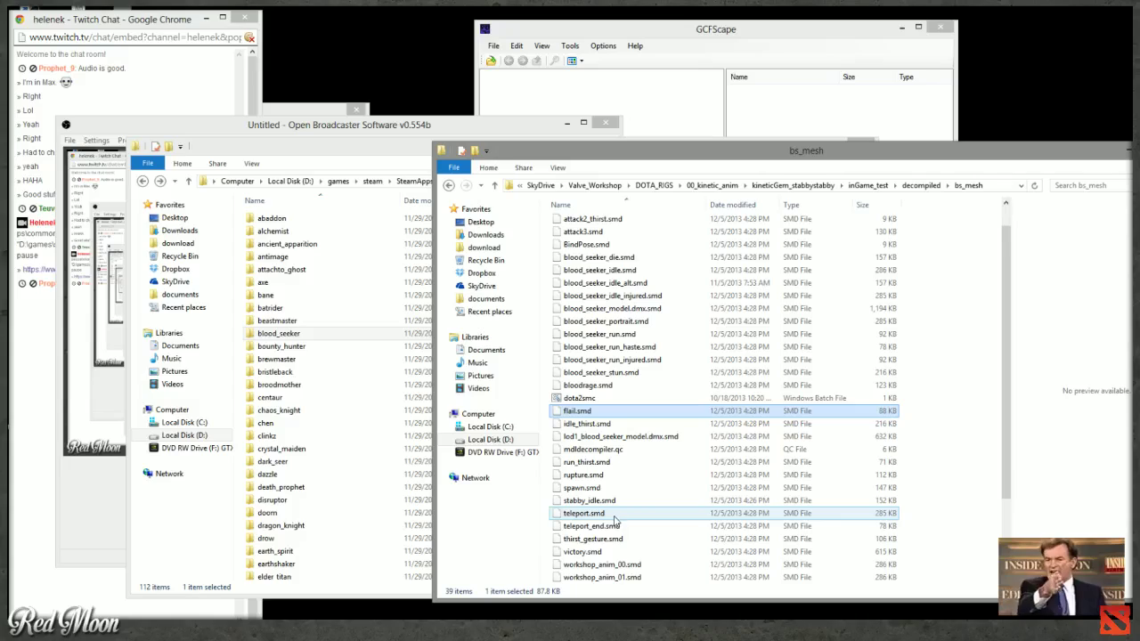
pyautogui.moveTo(600, 503); pyautogui.dragTo(641, 415)
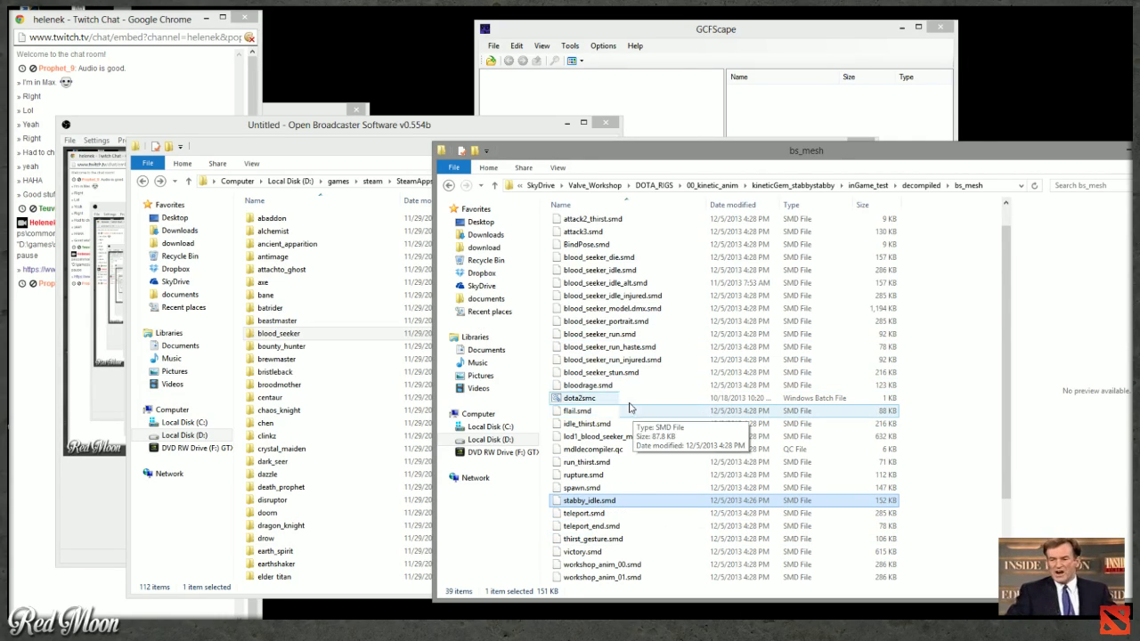
# Open mdldecompiler.qc in Notepad++, declining the editor update and the plugin update list.
pyautogui.rightClick(612, 453)
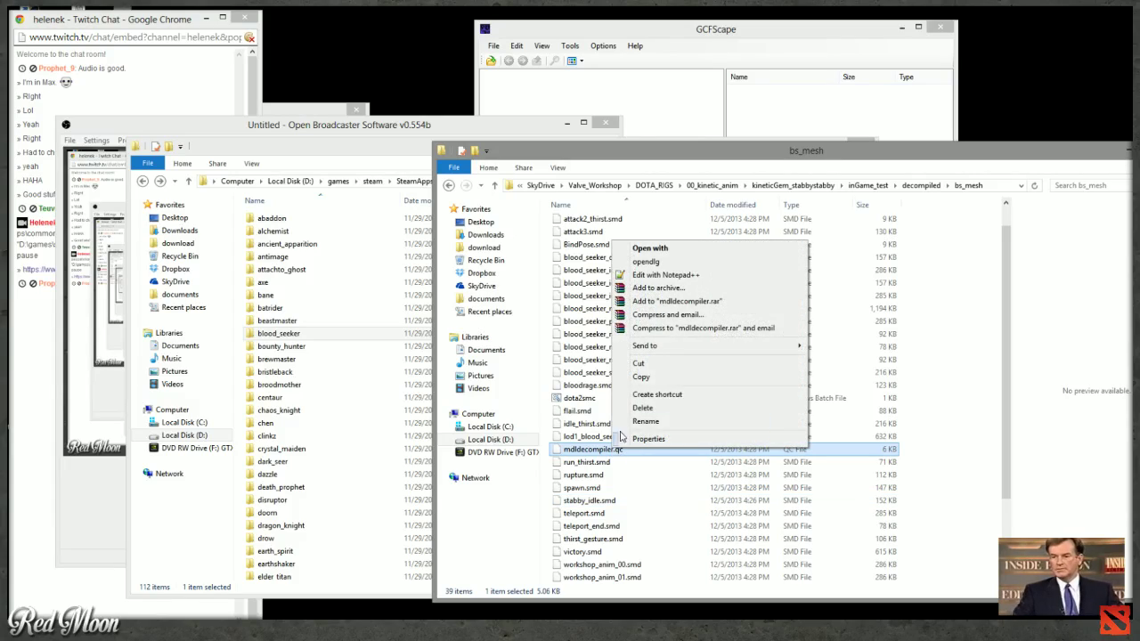
pyautogui.click(655, 277)
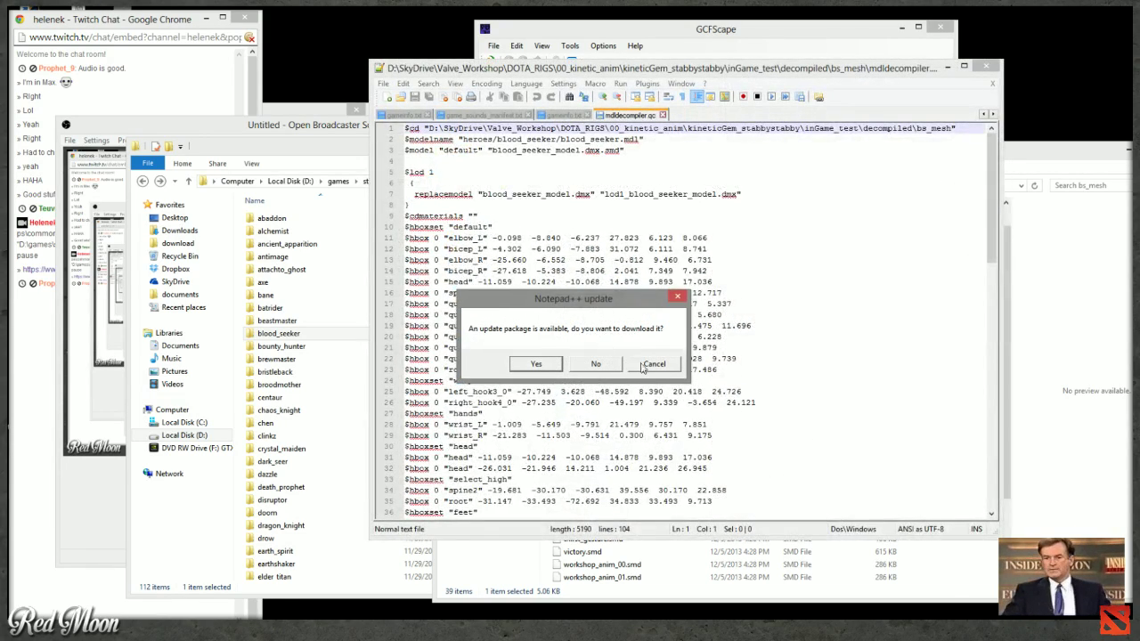
pyautogui.click(638, 365)
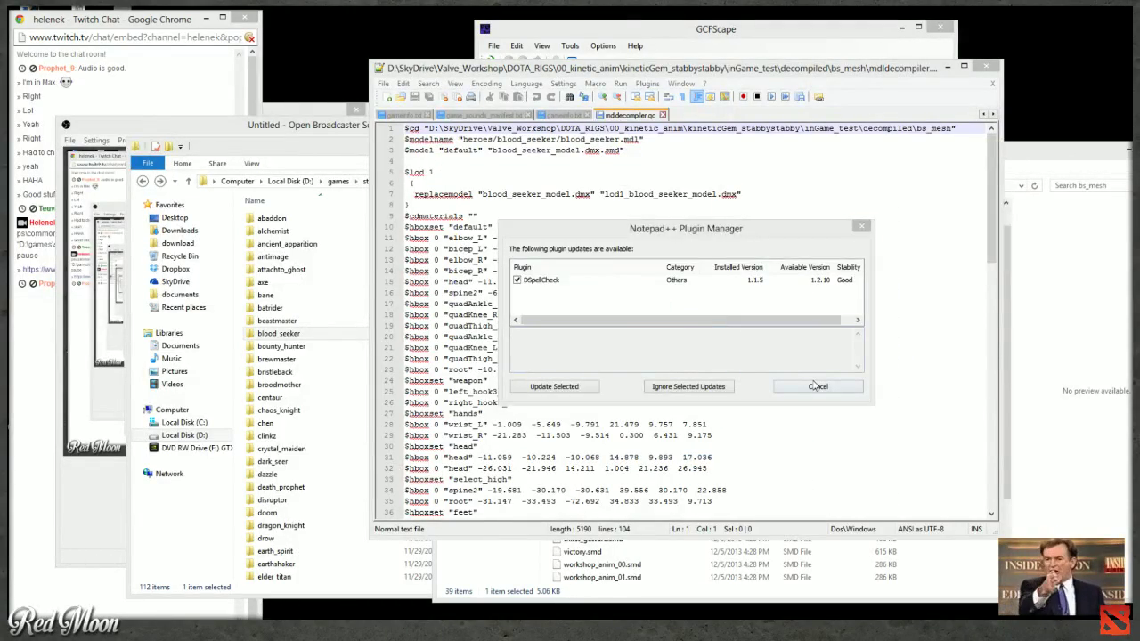
pyautogui.click(819, 385)
pyautogui.moveTo(513, 74); pyautogui.dragTo(394, 41)
# Scroll to line 60 and select the blood_seeker_idle name in its $sequence line.
pyautogui.scroll(-20, 376, 272)
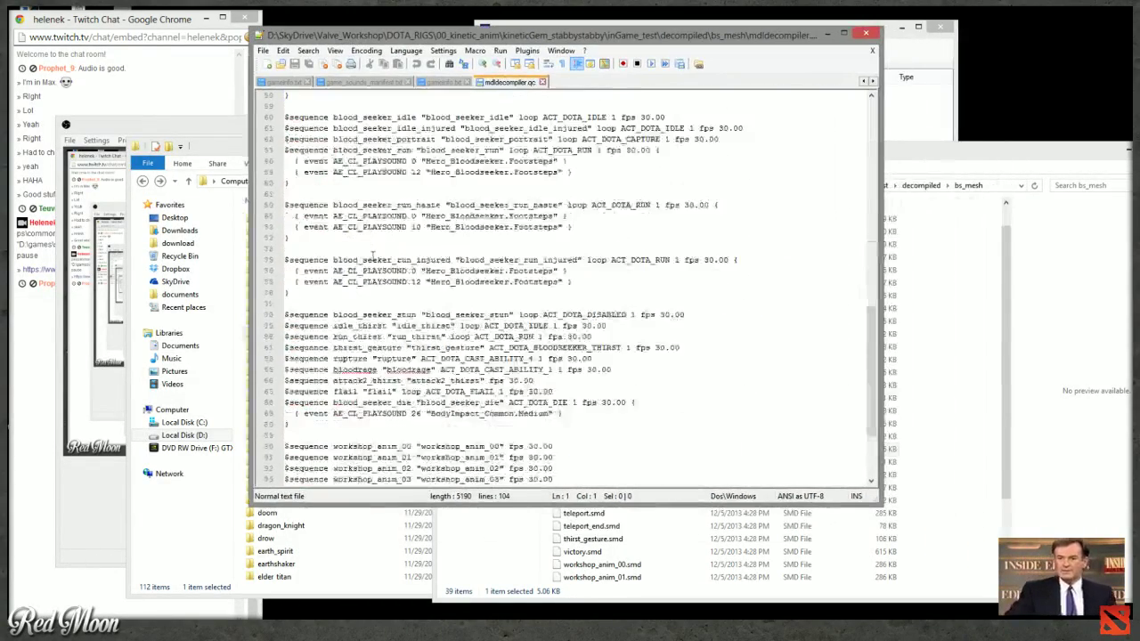
pyautogui.moveTo(335, 292); pyautogui.dragTo(364, 293)
pyautogui.scroll(5, 361, 293)
pyautogui.scroll(1, 376, 267)
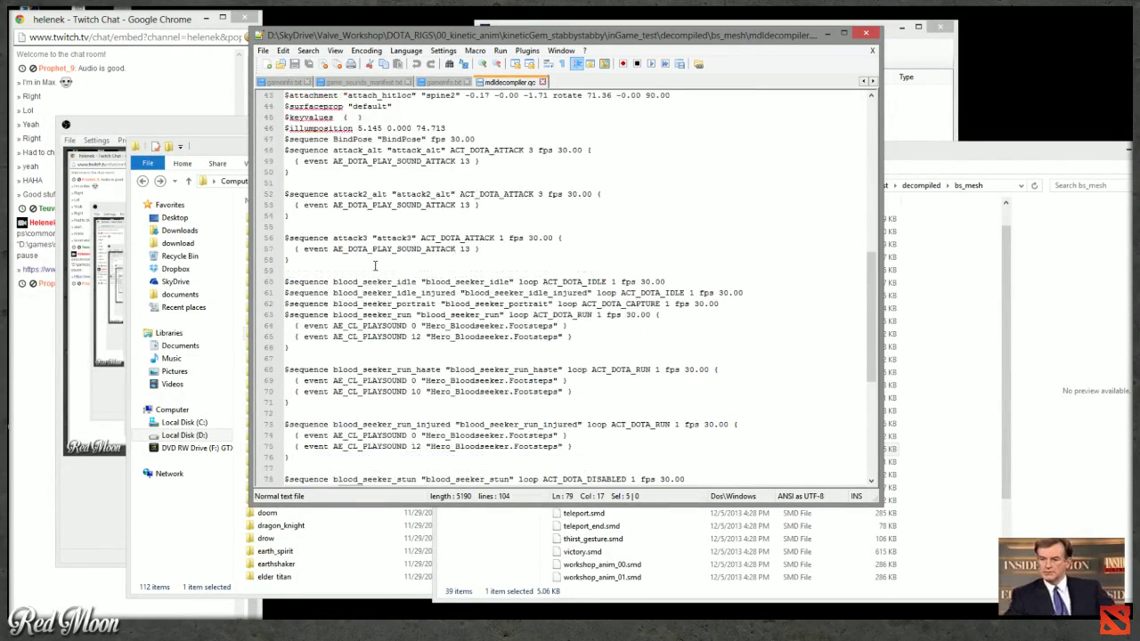
pyautogui.moveTo(425, 281); pyautogui.dragTo(510, 282)
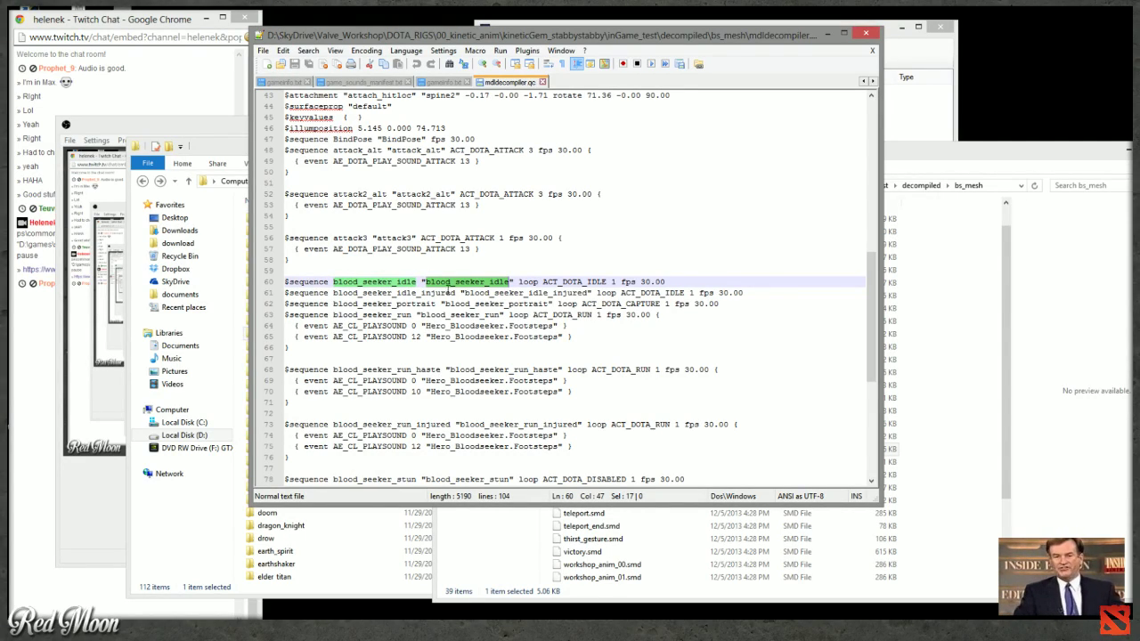
# Compare blood_seeker_idle.smd in bs_mesh with line 60, typing 'sta' over the quoted animation name.
pyautogui.click(735, 565)
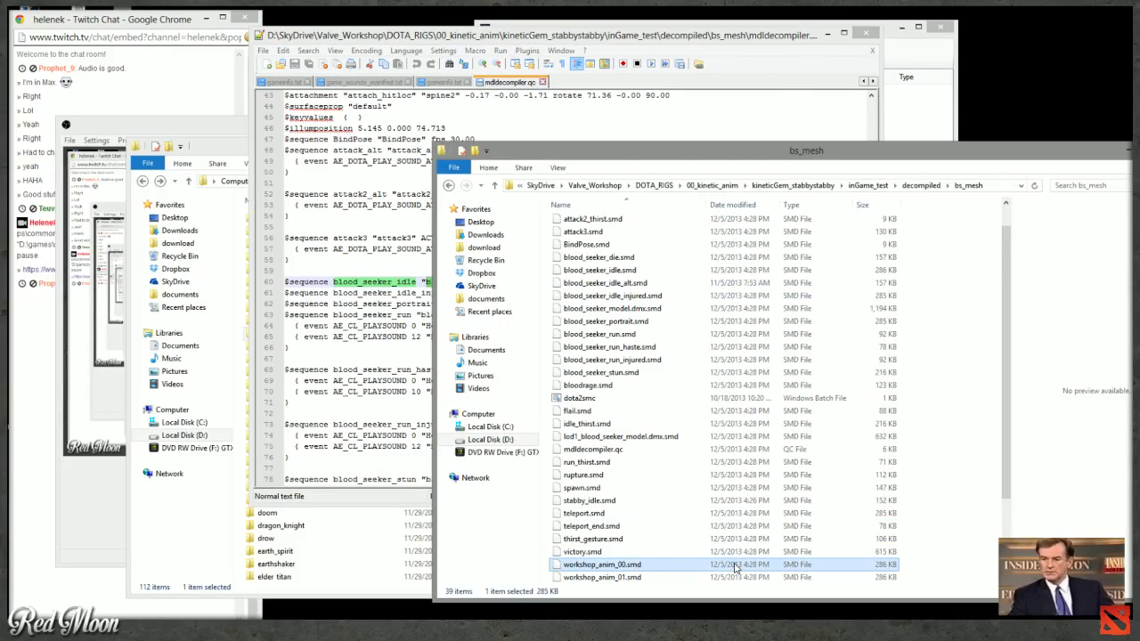
pyautogui.click(383, 293)
pyautogui.click(592, 538)
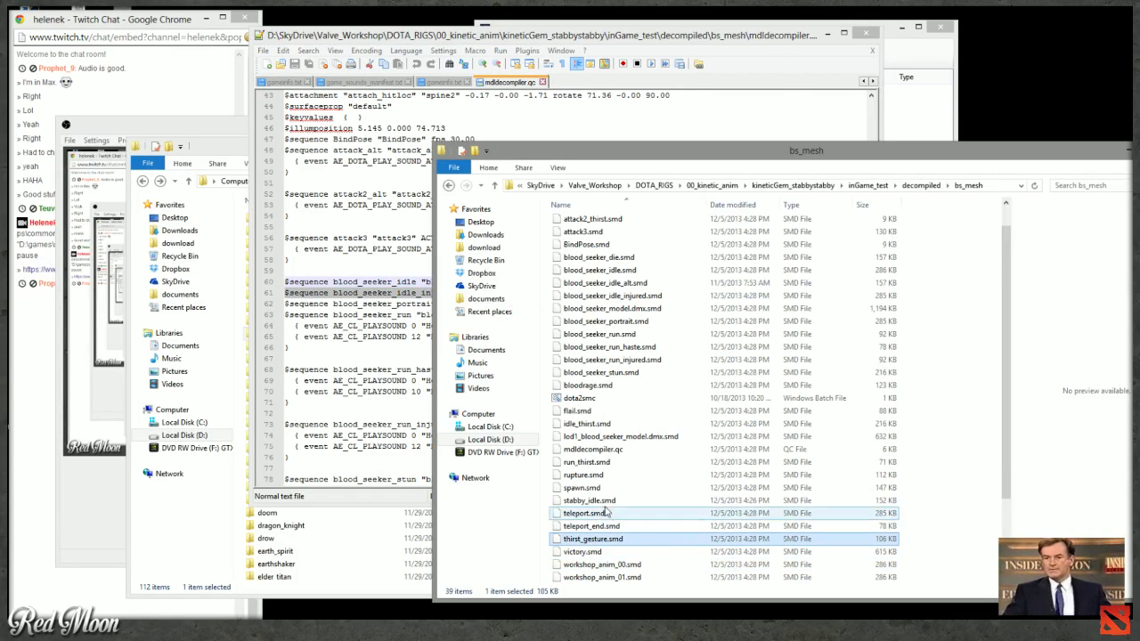
pyautogui.click(395, 282)
pyautogui.click(877, 519)
pyautogui.scroll(1, 676, 401)
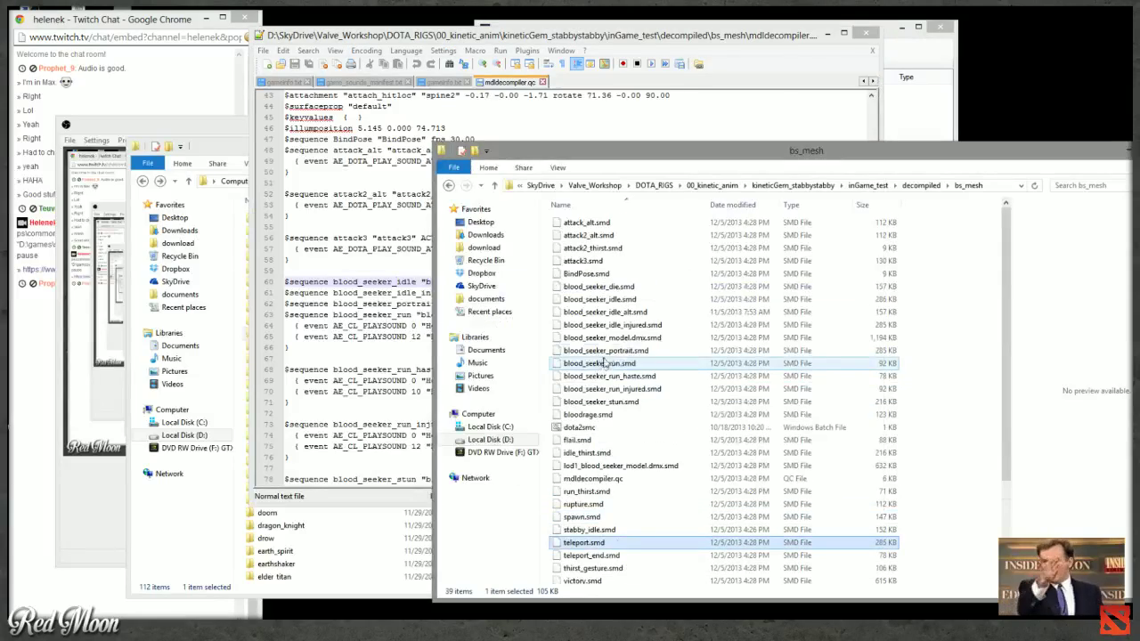
pyautogui.click(614, 299)
pyautogui.click(425, 281)
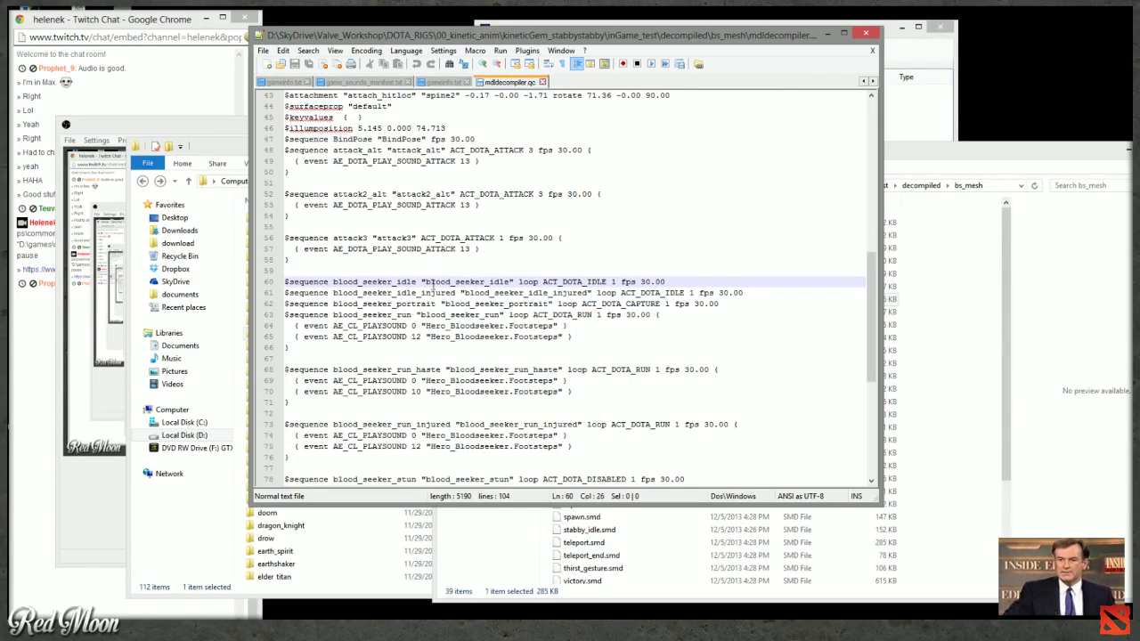
pyautogui.moveTo(504, 281); pyautogui.dragTo(510, 279)
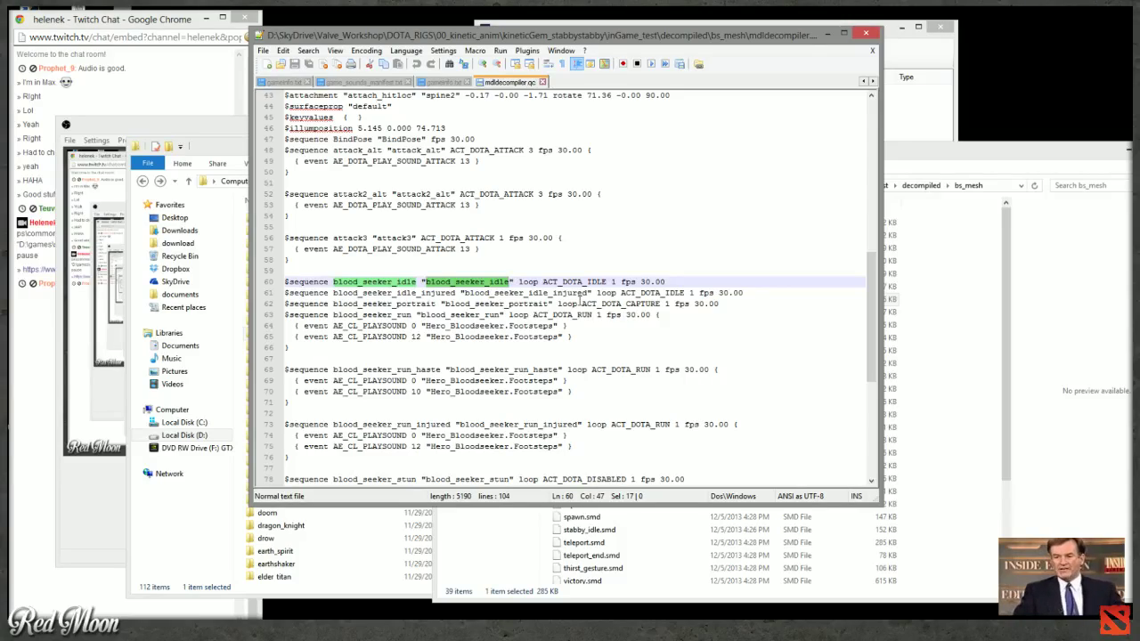
pyautogui.write('stabby')
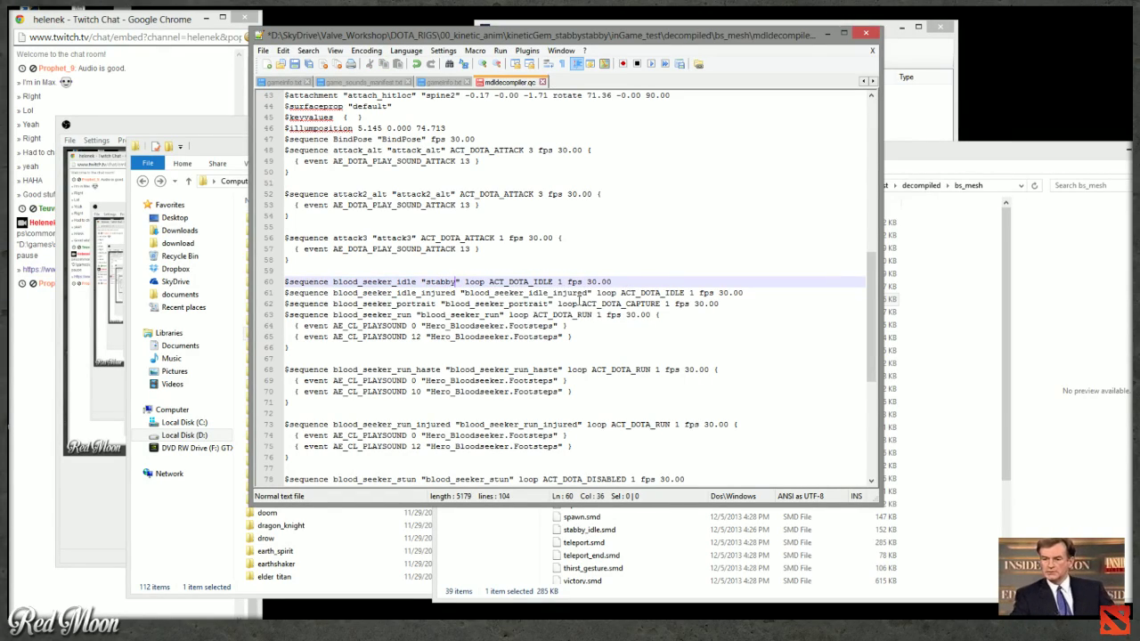
# Copy stabby_idle.smd and paste a duplicate of it into bs_mesh.
pyautogui.hotkey('alt', 'Tab')
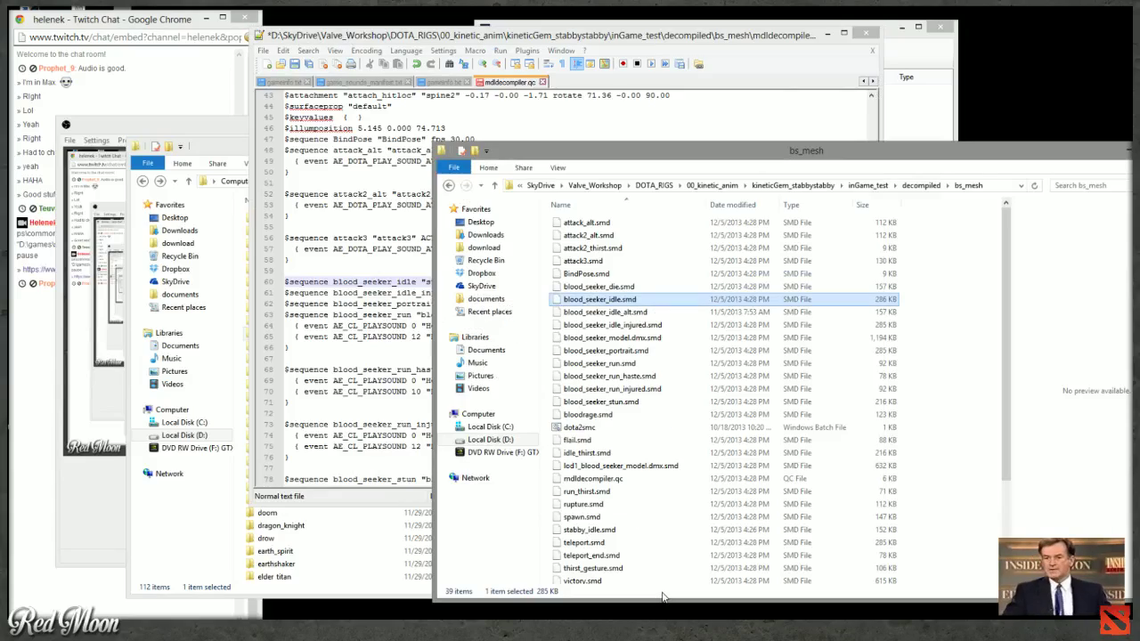
pyautogui.click(598, 531)
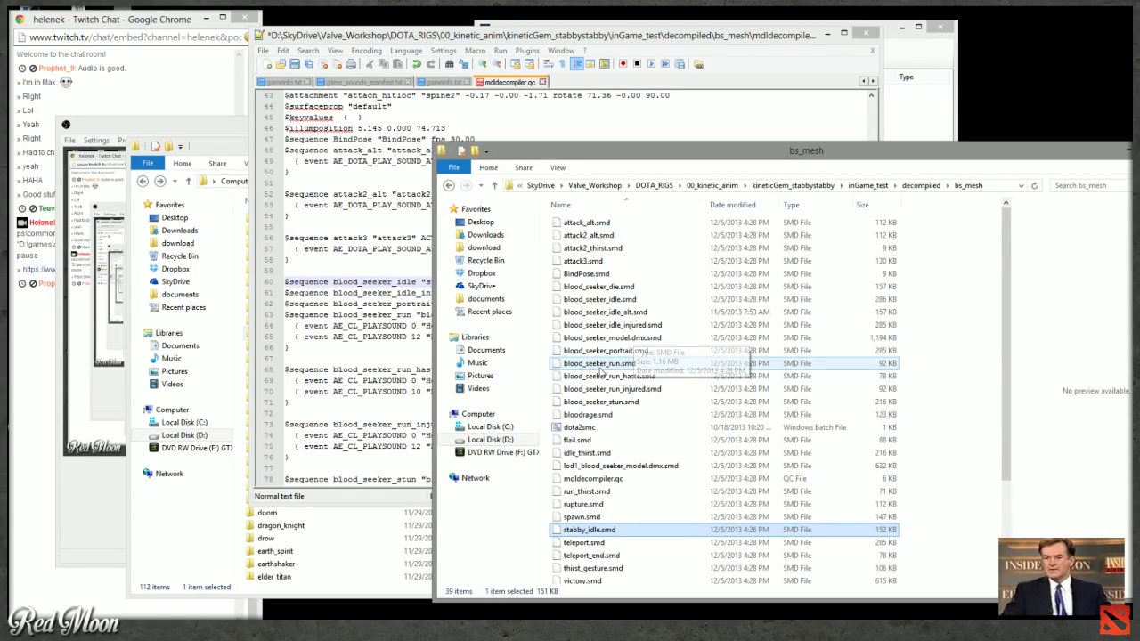
pyautogui.click(428, 282)
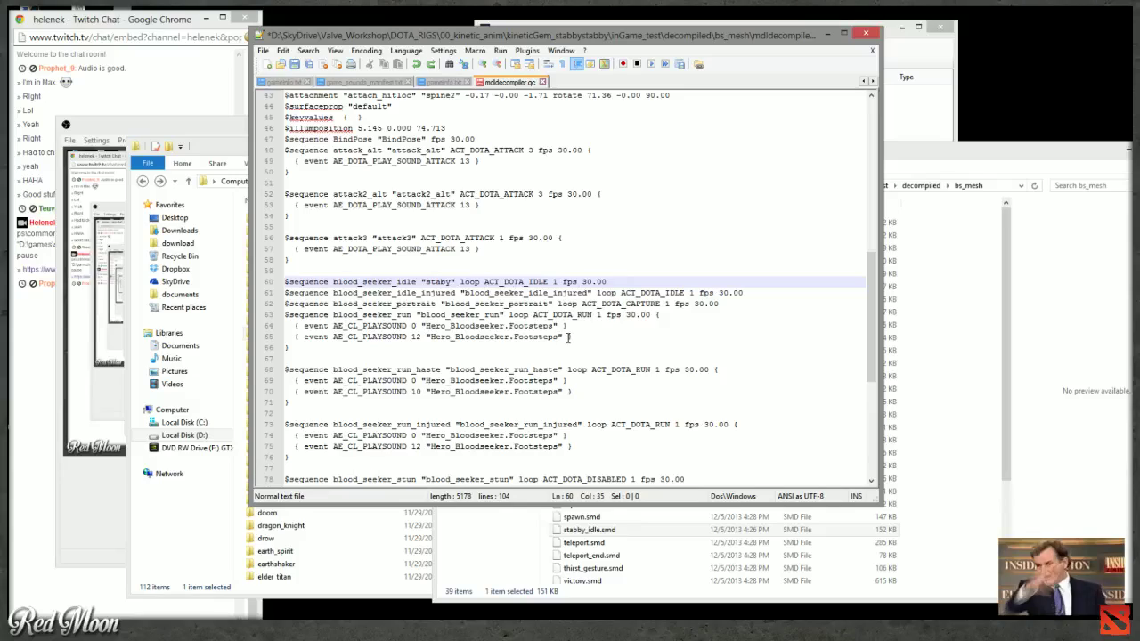
pyautogui.click(628, 561)
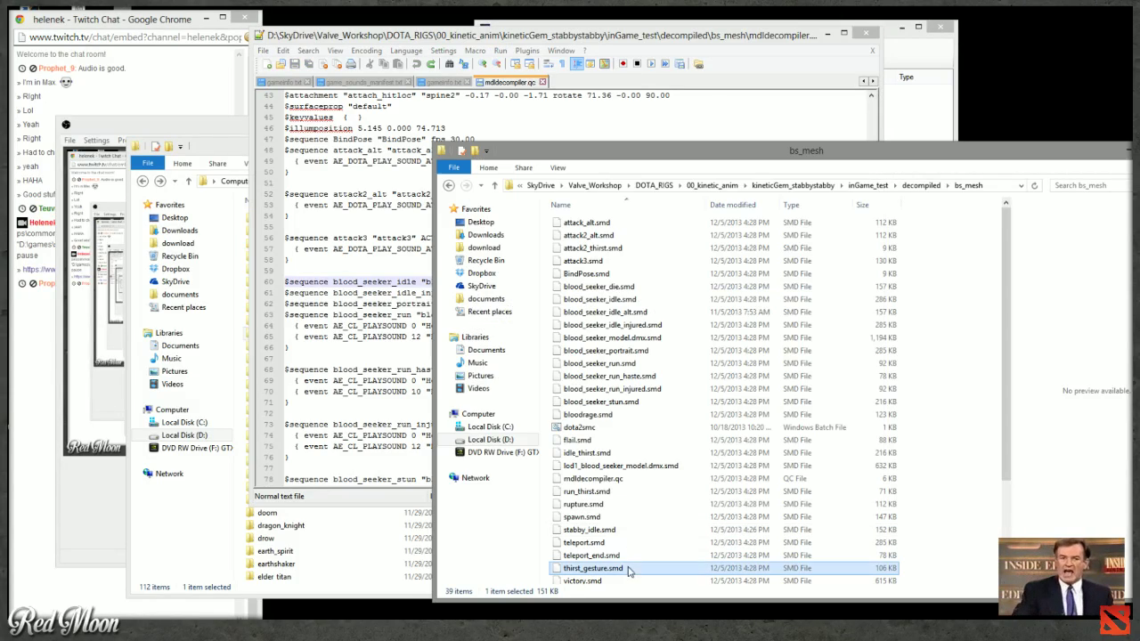
pyautogui.rightClick(598, 534)
pyautogui.click(625, 460)
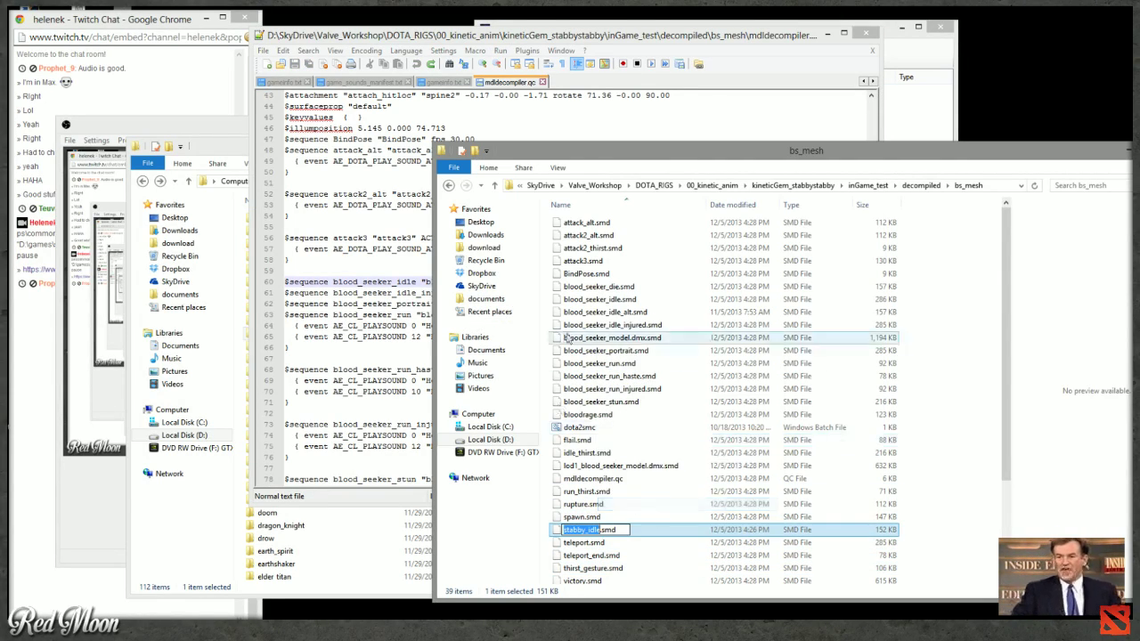
pyautogui.hotkey('ctrl', 'v')
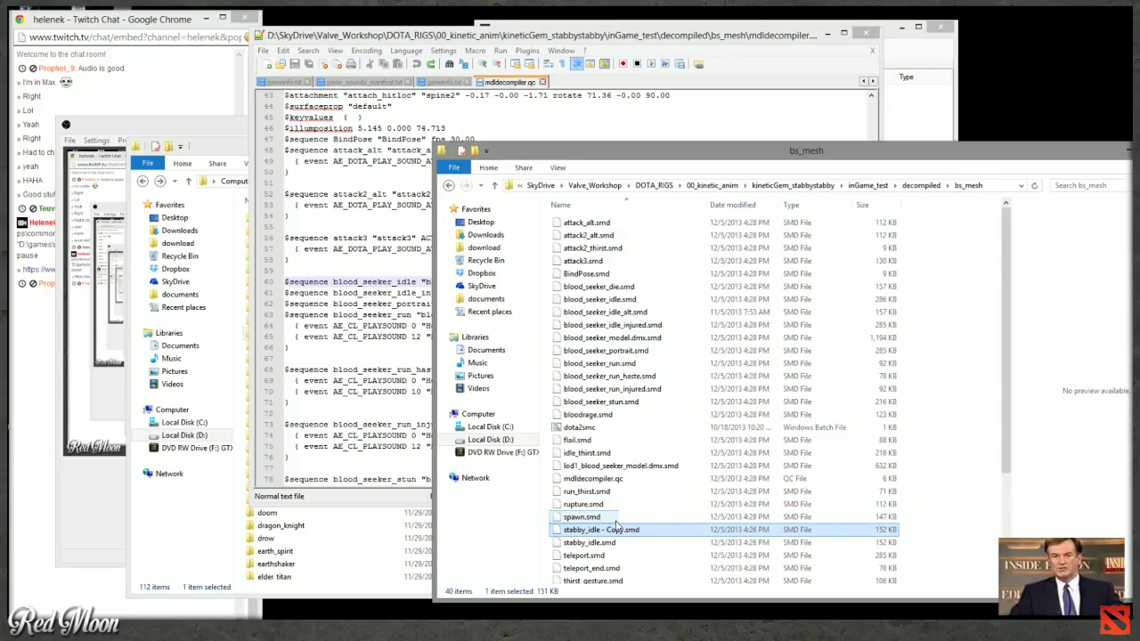
# Delete the original blood_seeker_idle.smd and rename the stabby_idle copy to blood_seeker_idle.smd.
pyautogui.rightClick(614, 299)
pyautogui.click(655, 469)
pyautogui.hotkey('ctrl', 'c')
pyautogui.click(615, 299)
pyautogui.press('Escape')
pyautogui.press('Delete')
pyautogui.rightClick(616, 518)
pyautogui.click(645, 487)
pyautogui.hotkey('ctrl', 'v')
pyautogui.press('Return')
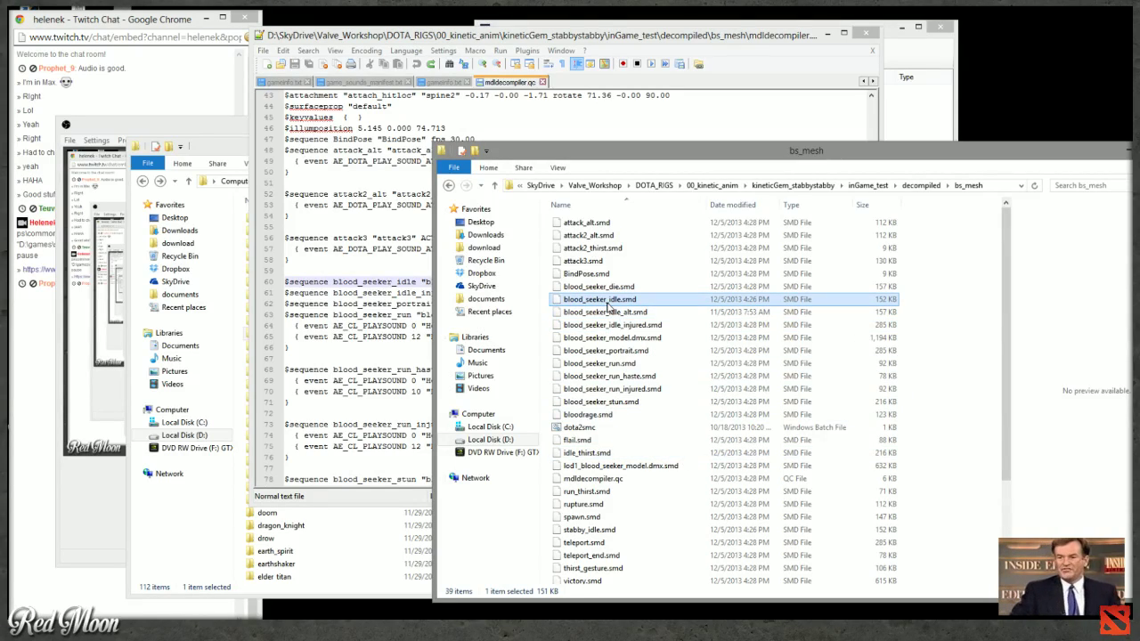
pyautogui.click(428, 282)
pyautogui.moveTo(519, 284); pyautogui.dragTo(514, 283)
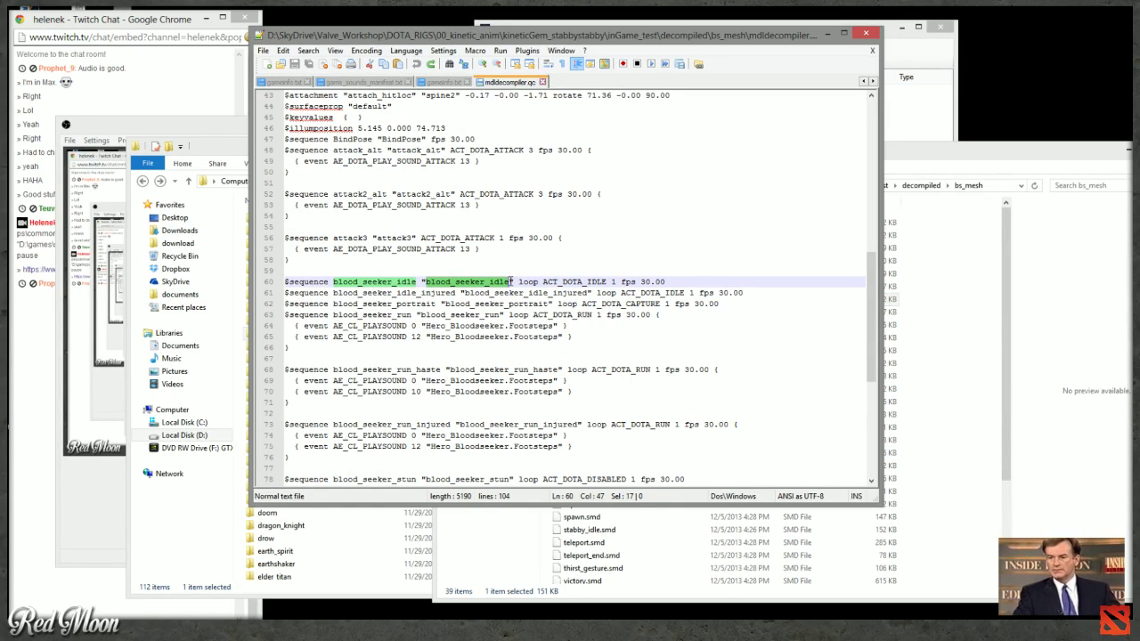
pyautogui.click(659, 530)
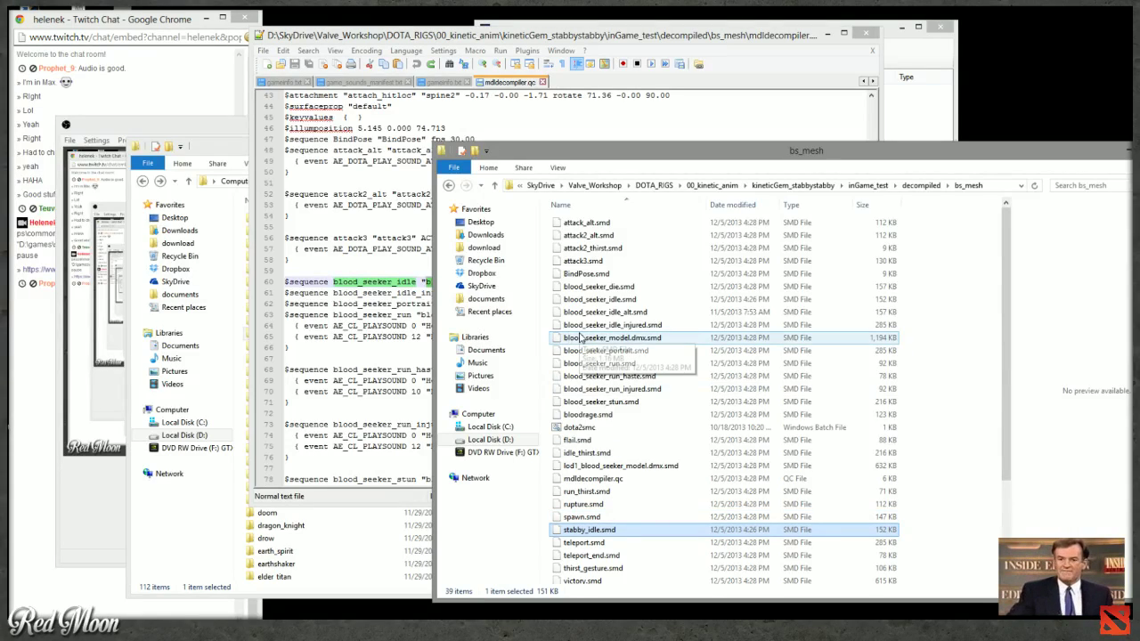
pyautogui.click(400, 304)
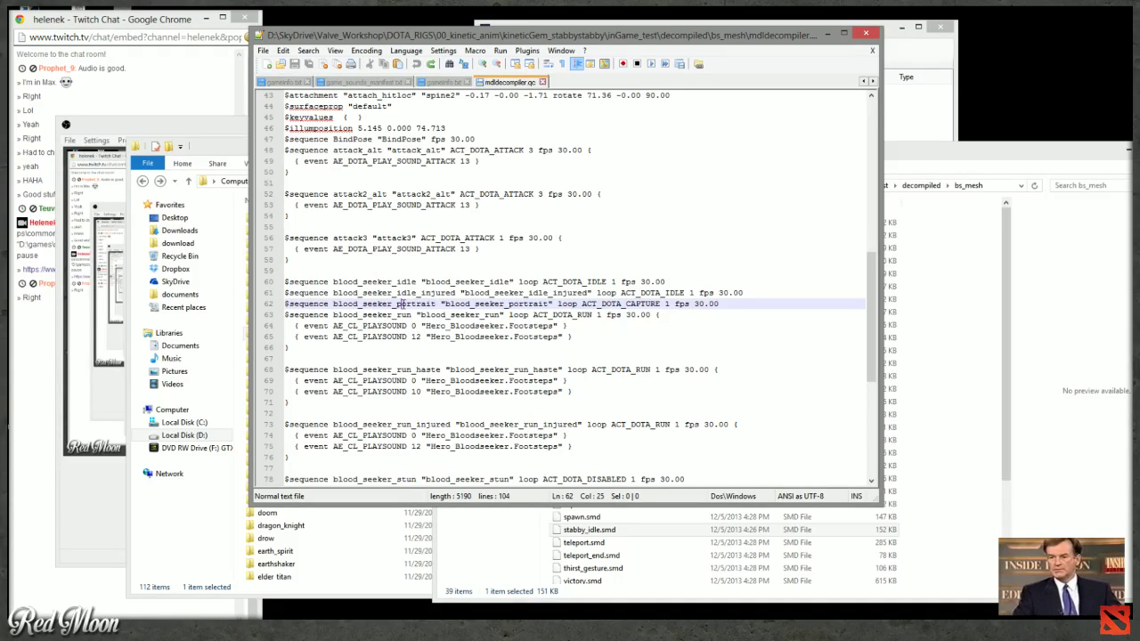
pyautogui.click(588, 531)
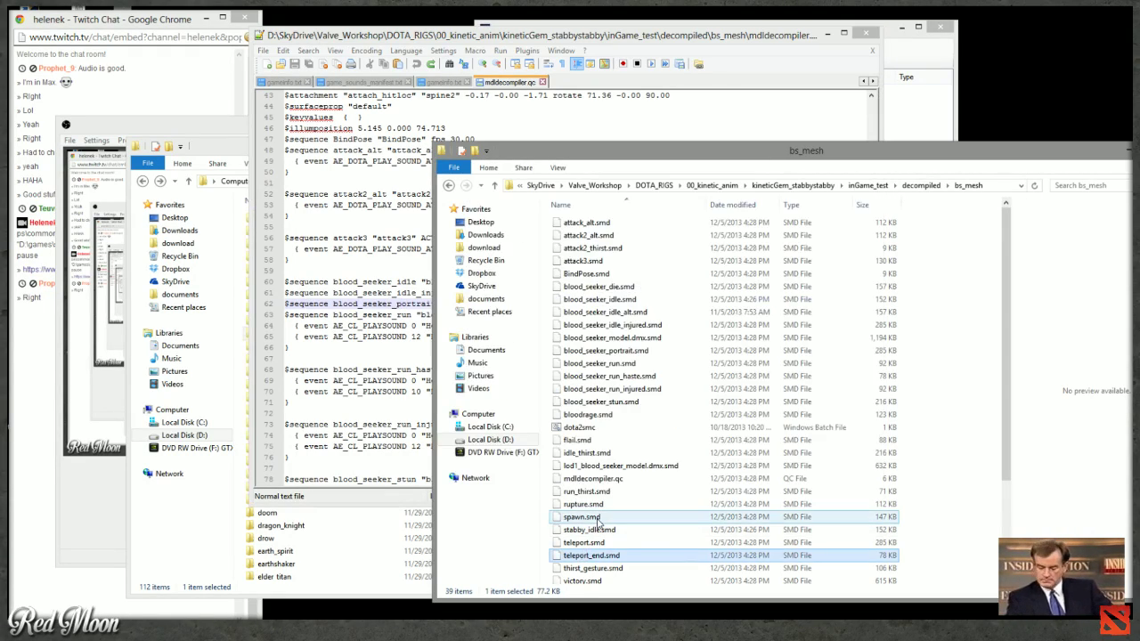
pyautogui.scroll(-2, 660, 490)
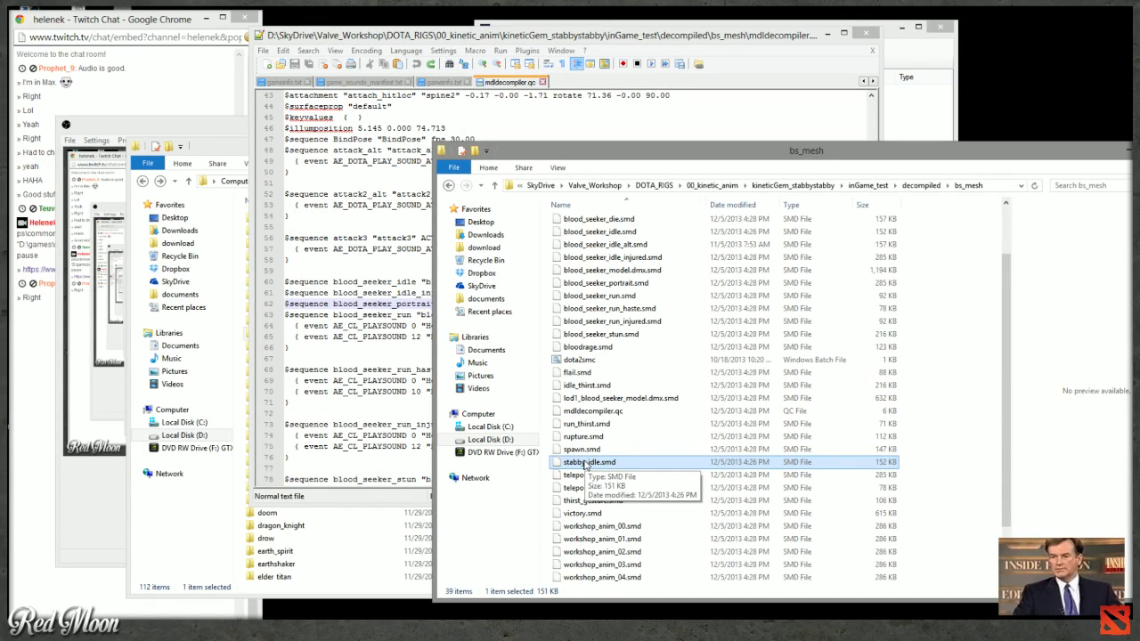
pyautogui.scroll(2, 713, 436)
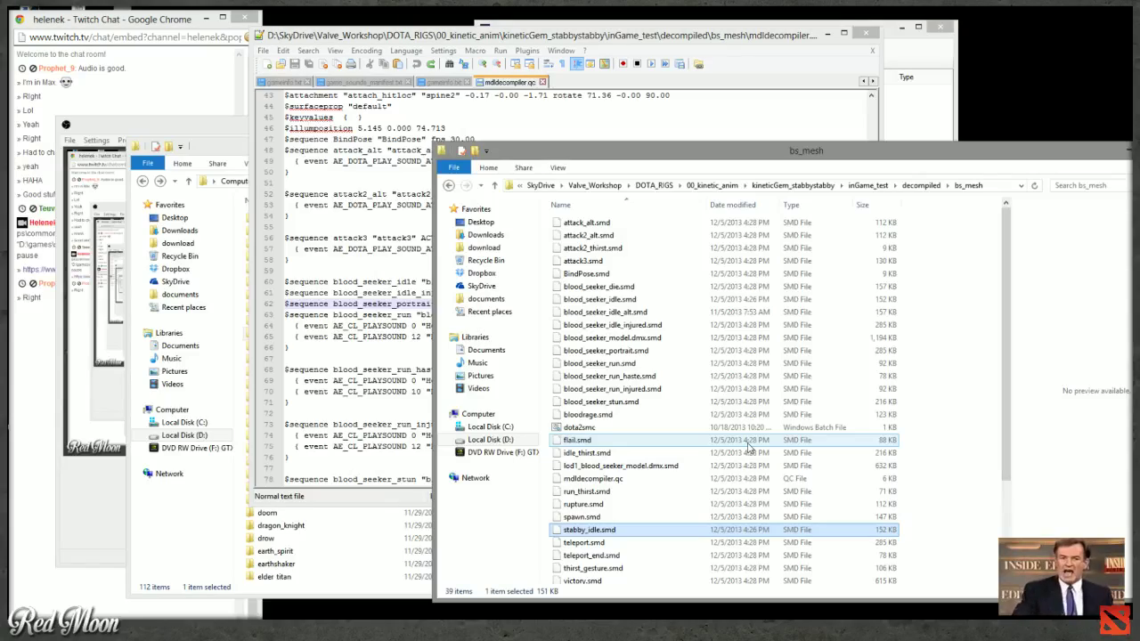
pyautogui.press('BackSpace')
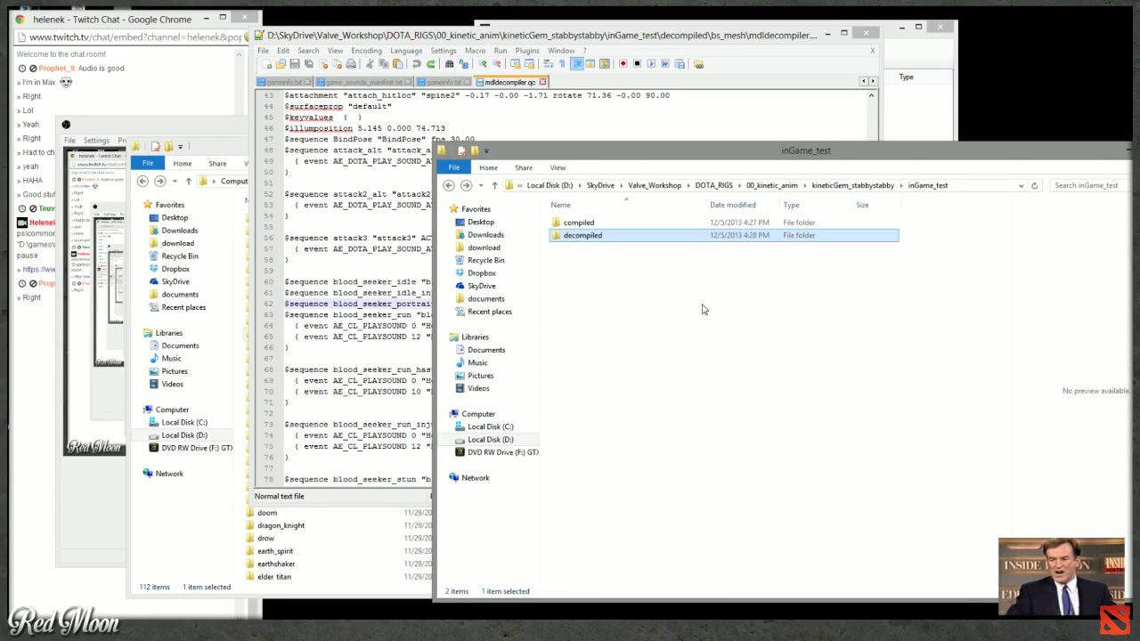
pyautogui.doubleClick(600, 236)
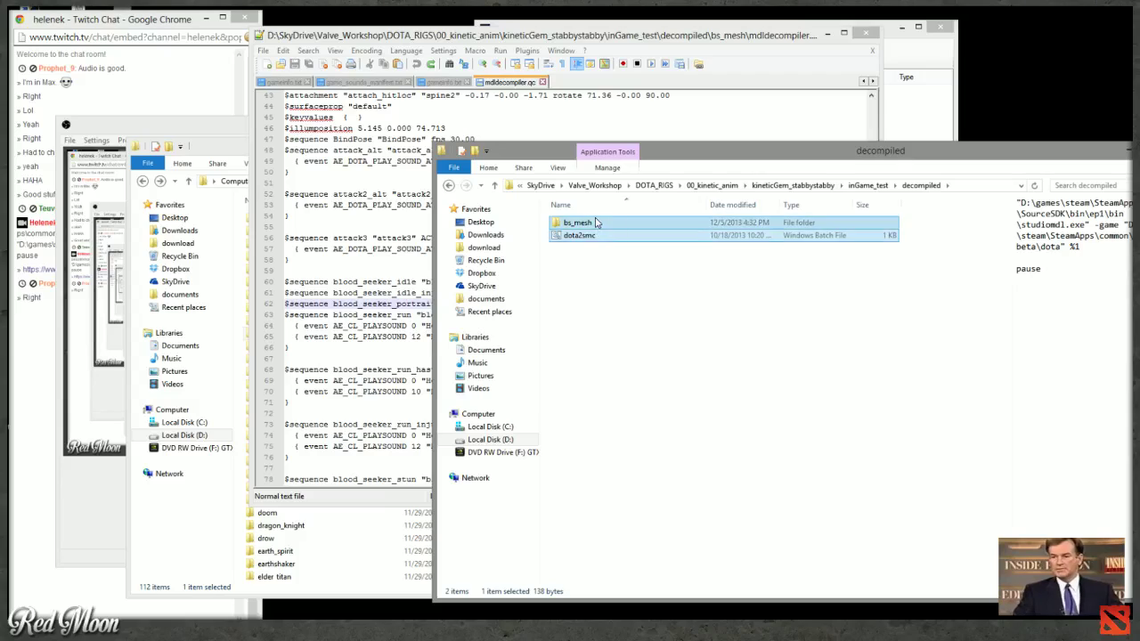
pyautogui.doubleClick(596, 222)
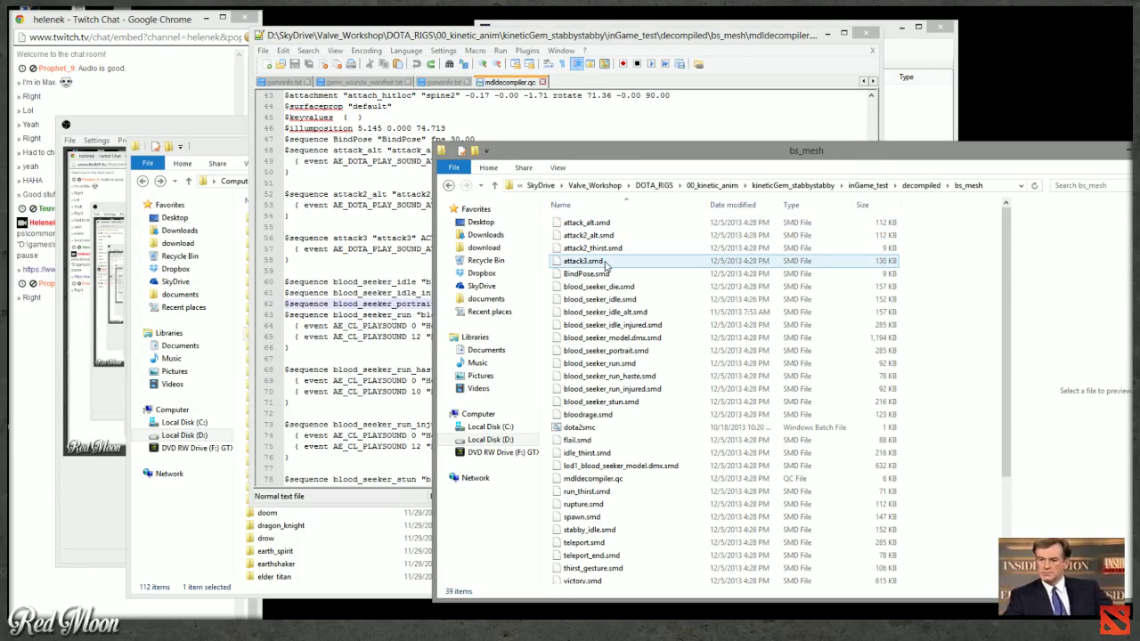
# Open mdldecompiler.qc in Notepad++ and delete the $cd path on line 1.
pyautogui.rightClick(595, 483)
pyautogui.click(654, 306)
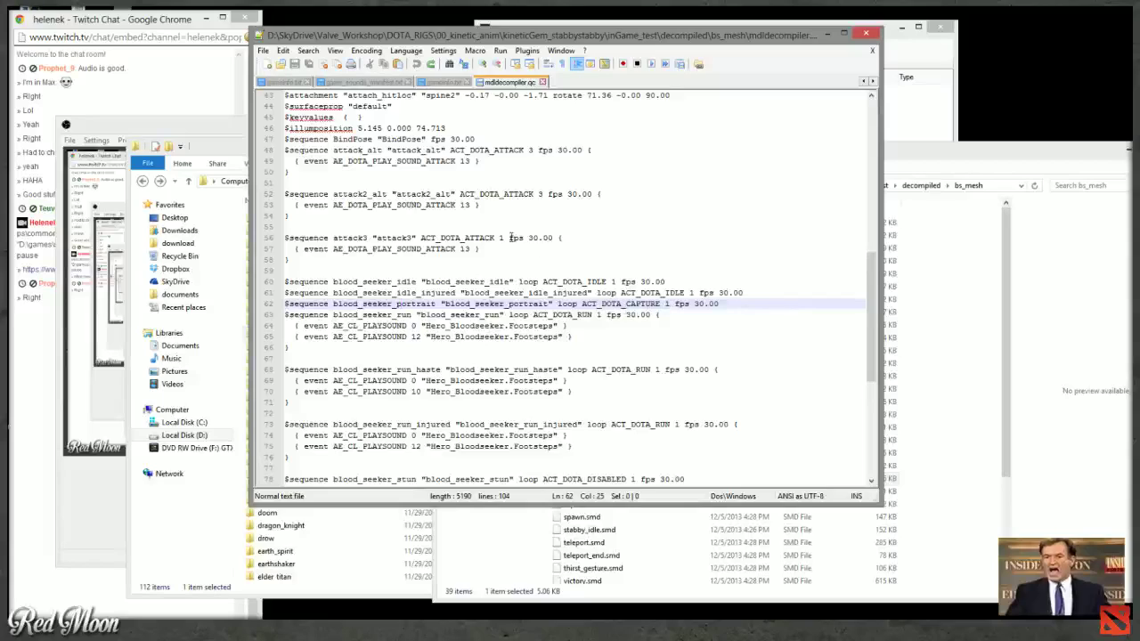
pyautogui.scroll(14, 490, 227)
pyautogui.moveTo(288, 161); pyautogui.dragTo(318, 161)
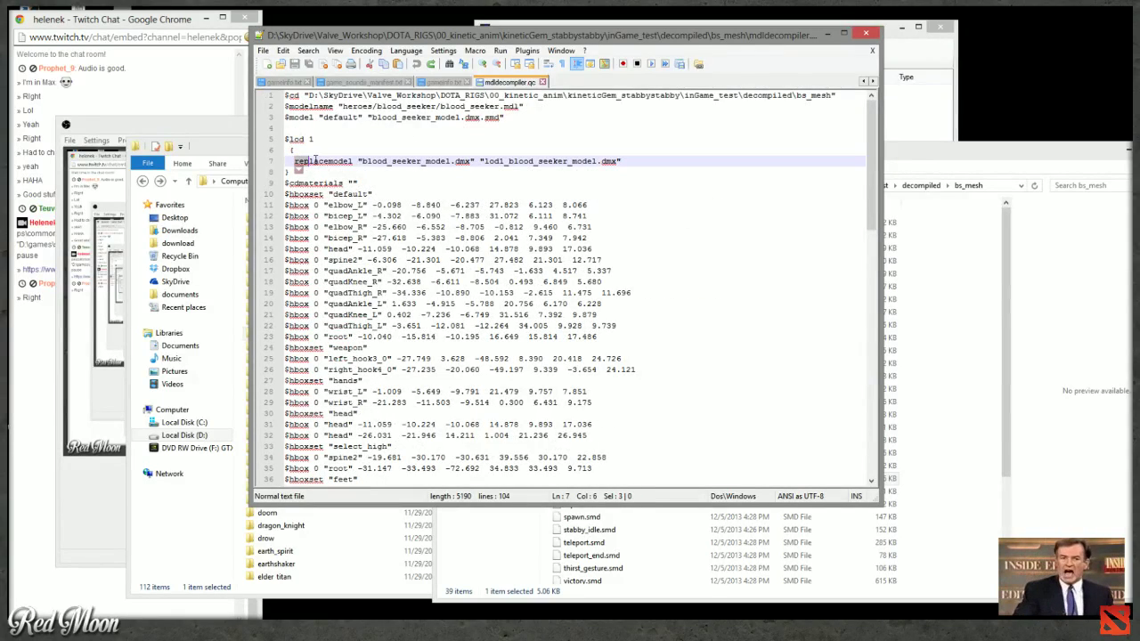
pyautogui.moveTo(286, 95); pyautogui.dragTo(285, 107)
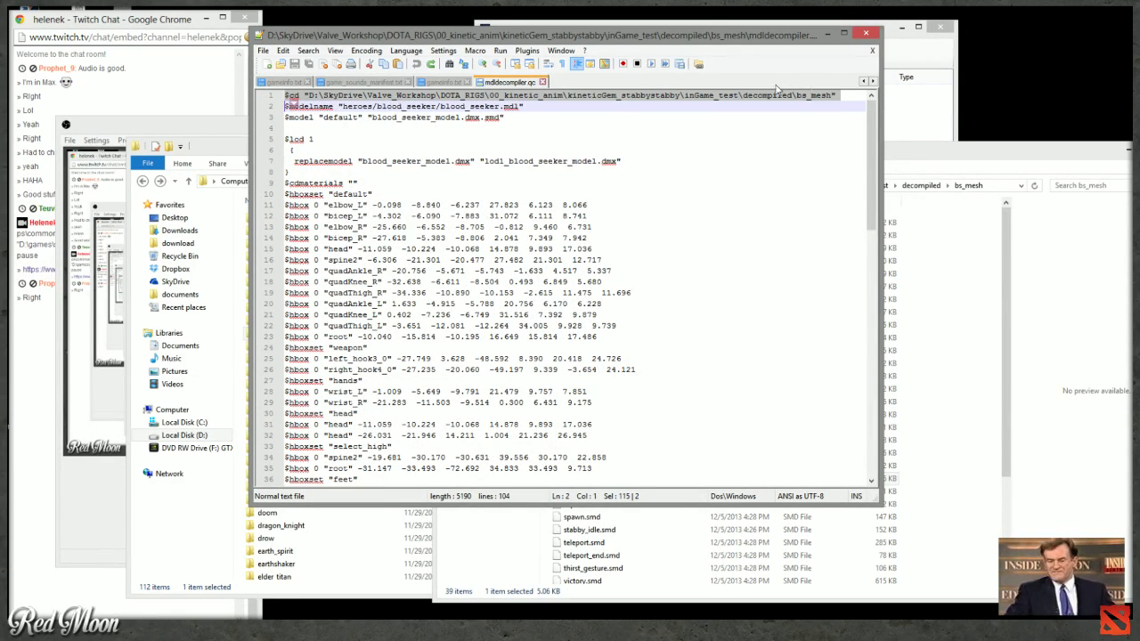
pyautogui.press('Delete')
# Append .smd to both .dmx names in the replacemodel lines, checking bs_mesh's file names.
pyautogui.click(361, 150)
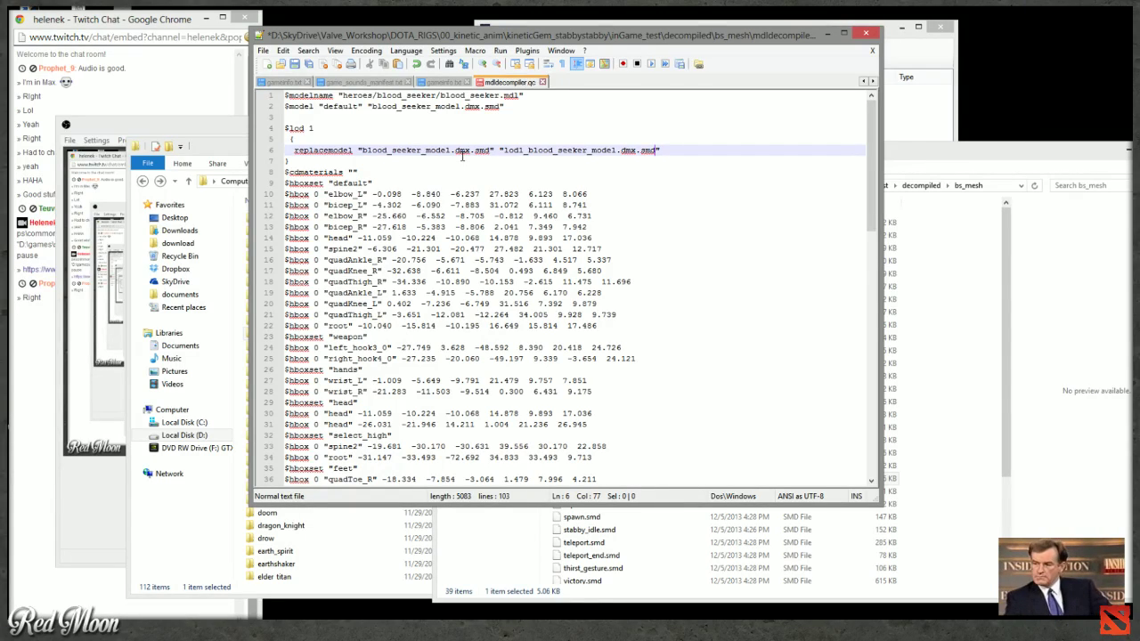
pyautogui.click(591, 554)
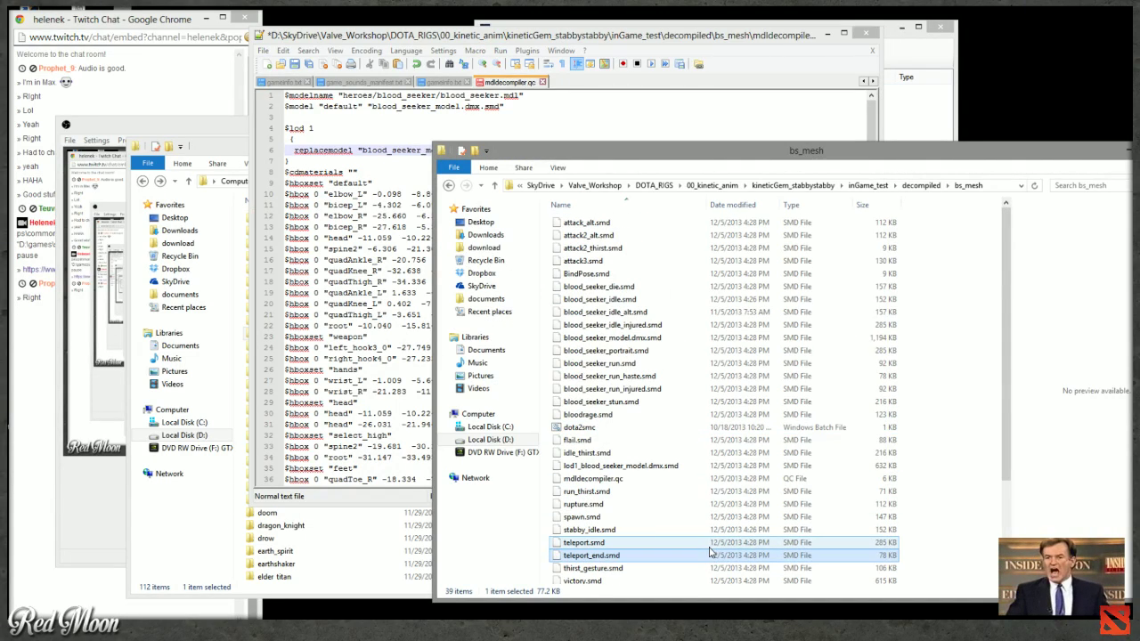
pyautogui.click(685, 350)
pyautogui.click(338, 293)
pyautogui.scroll(-12, 427, 326)
pyautogui.click(510, 338)
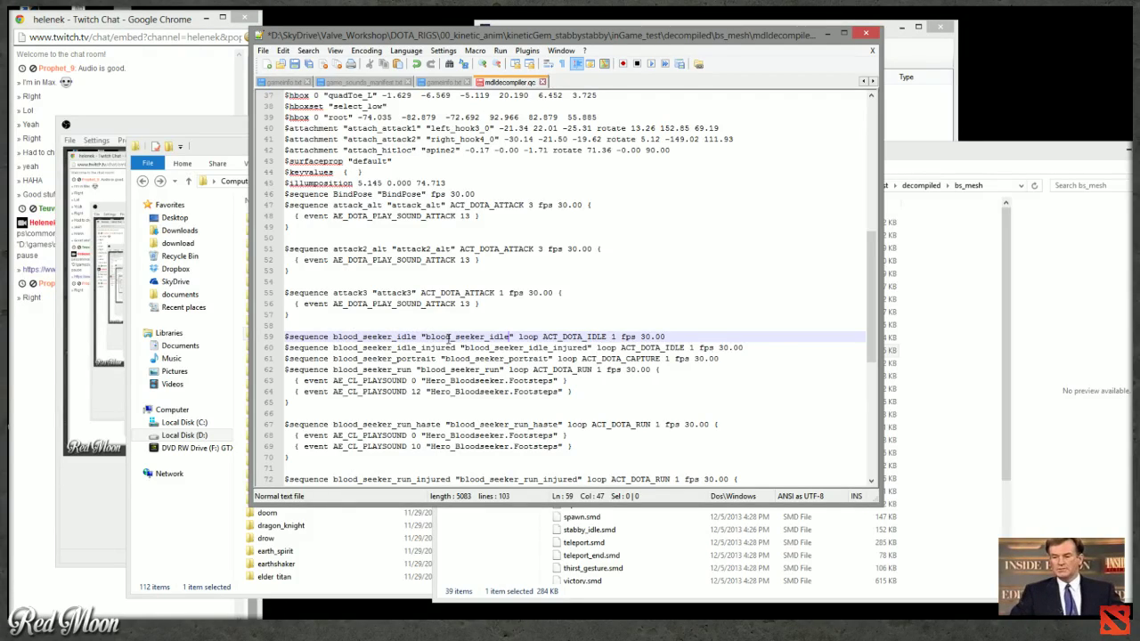
pyautogui.scroll(12, 535, 305)
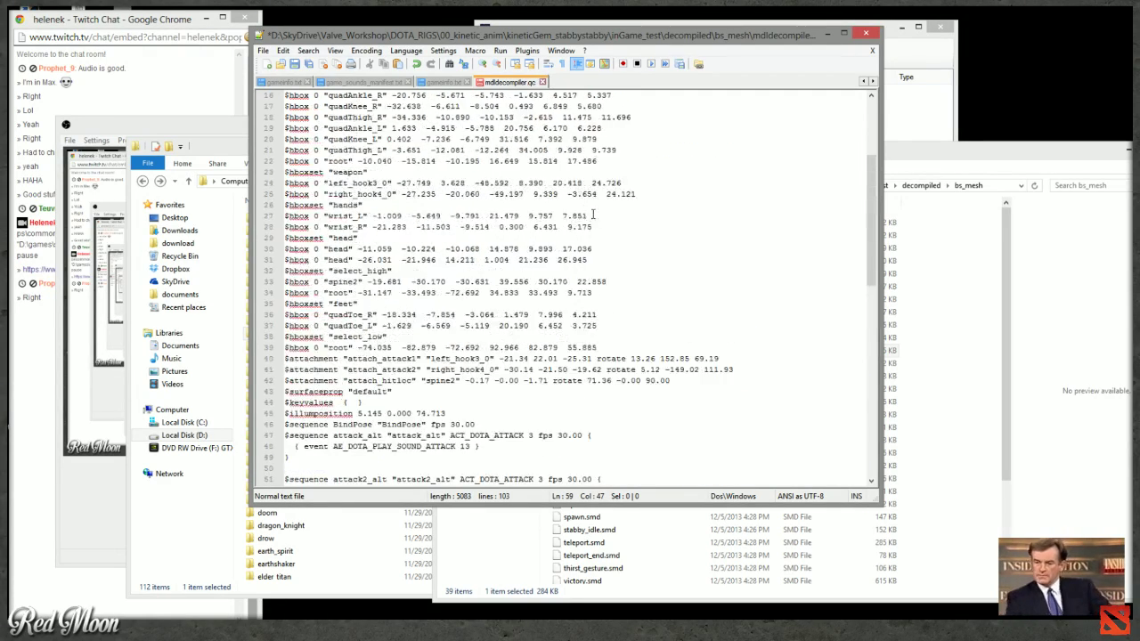
pyautogui.doubleClick(479, 152)
# Review the sequence list to the end of the file, save the QC and minimize Notepad++.
pyautogui.scroll(-17, 445, 312)
pyautogui.scroll(-4, 445, 356)
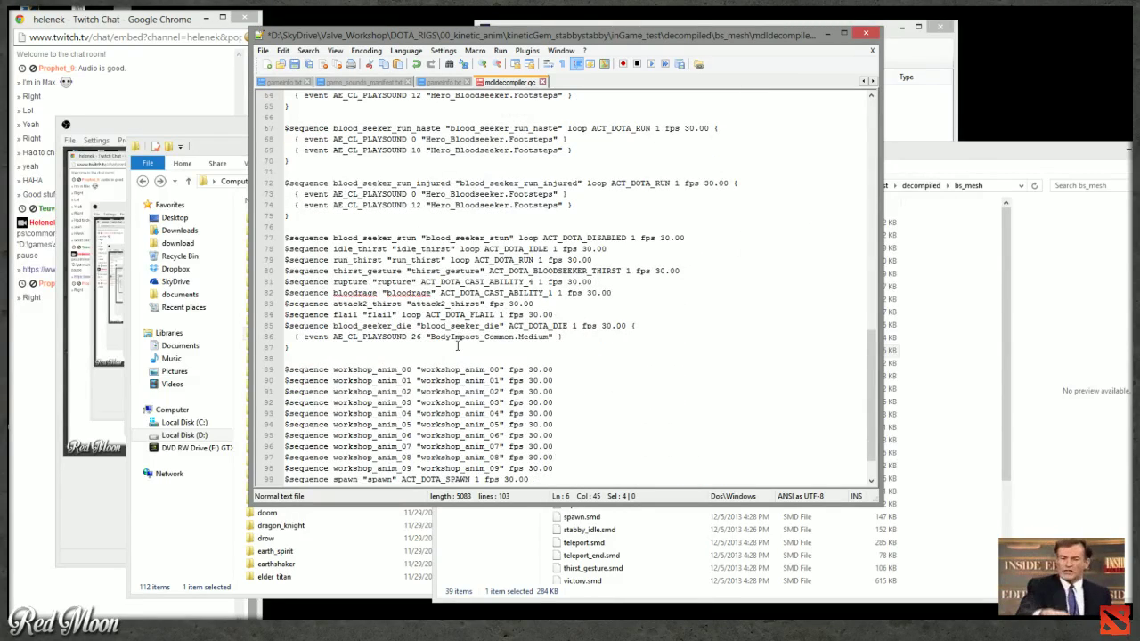
pyautogui.scroll(-2, 461, 351)
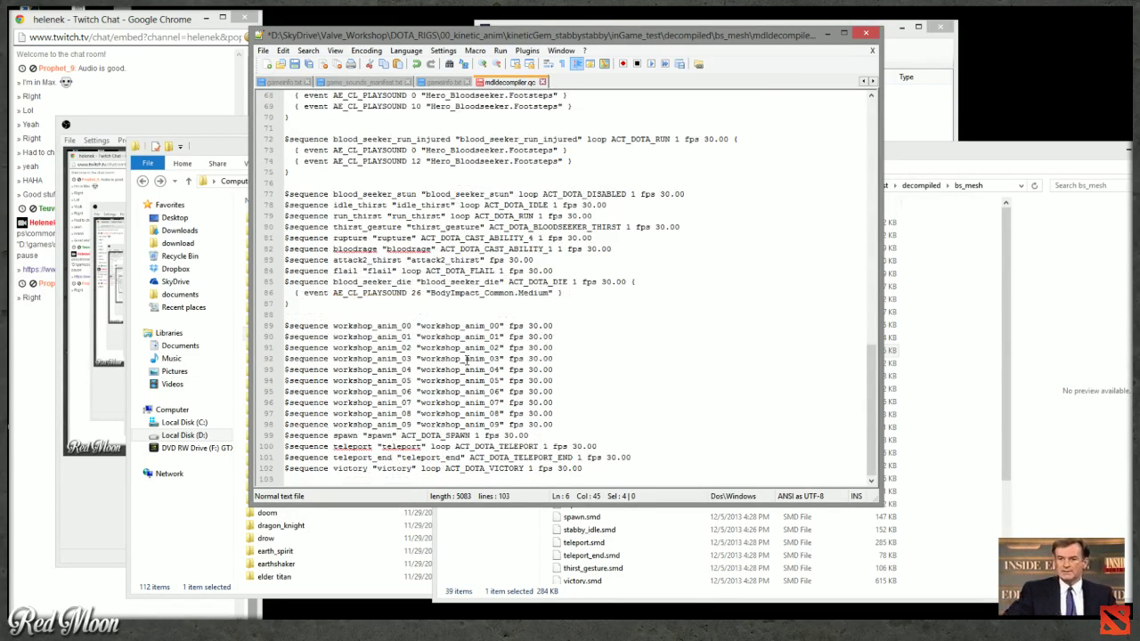
pyautogui.click(577, 435)
pyautogui.hotkey('ctrl', 'End')
pyautogui.scroll(6, 581, 418)
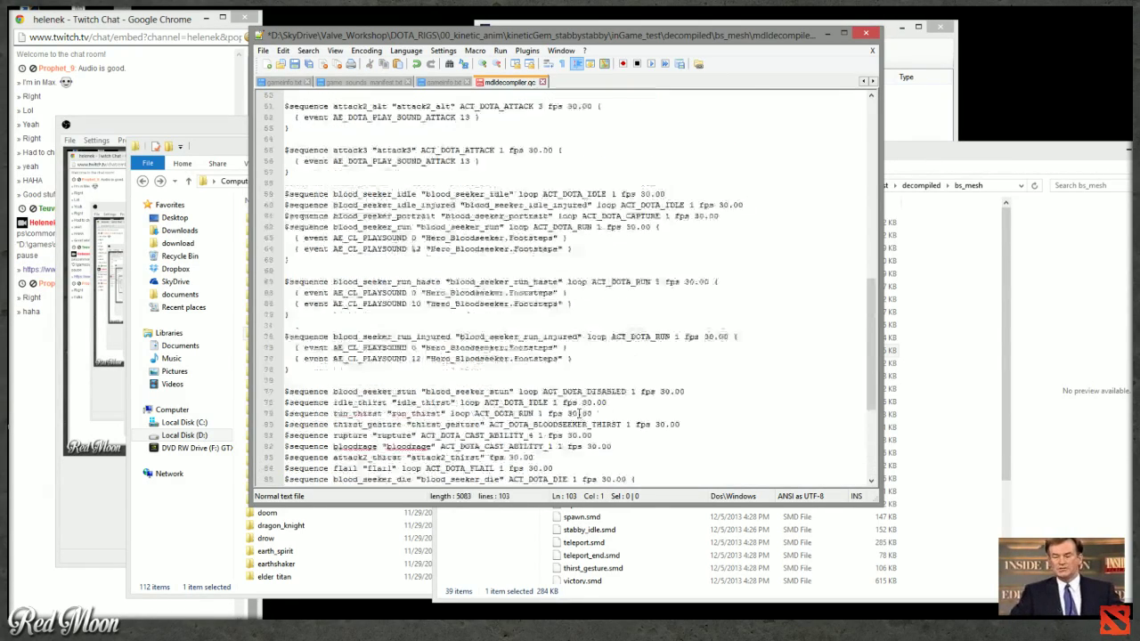
pyautogui.scroll(19, 580, 414)
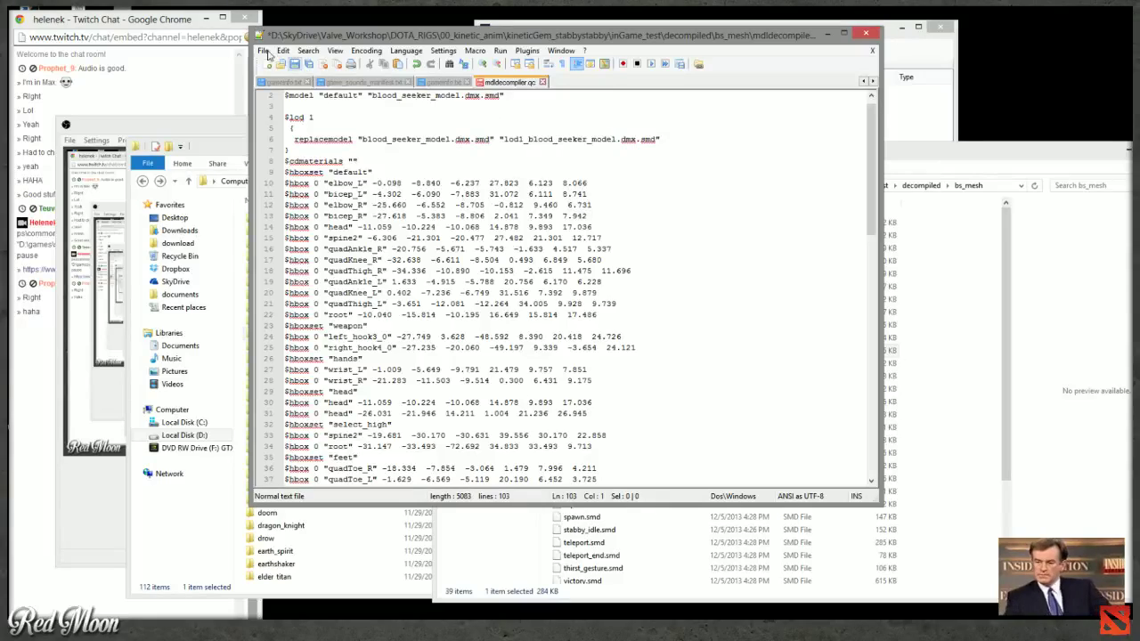
pyautogui.click(293, 64)
pyautogui.click(847, 34)
pyautogui.click(979, 267)
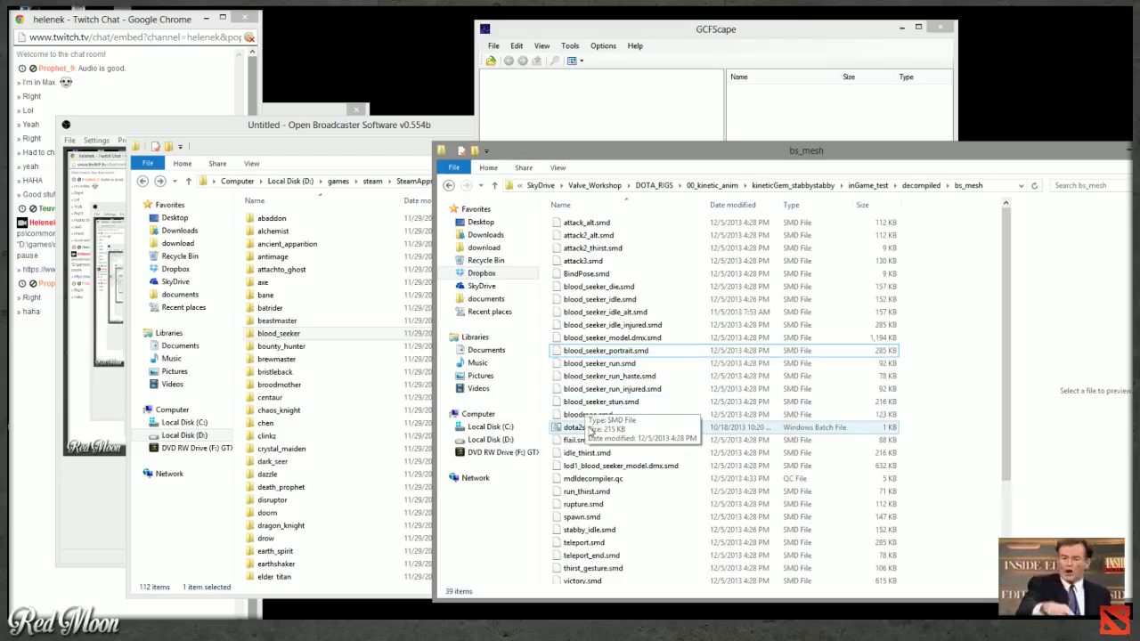
pyautogui.scroll(-1, 627, 463)
pyautogui.click(606, 449)
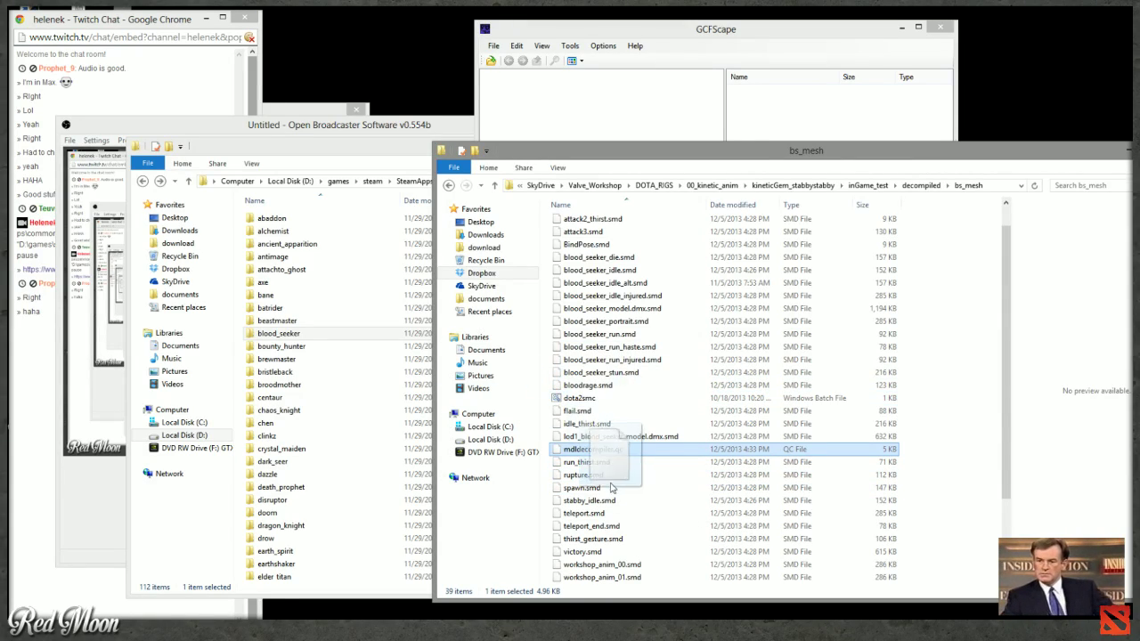
pyautogui.rightClick(606, 450)
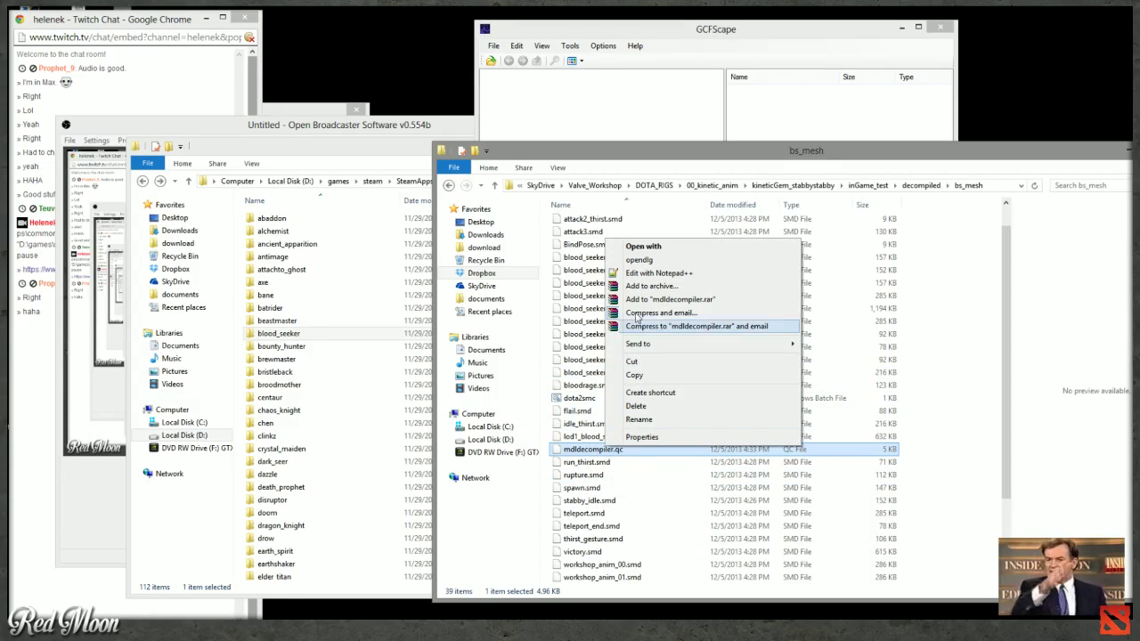
pyautogui.click(656, 274)
pyautogui.scroll(-20, 623, 285)
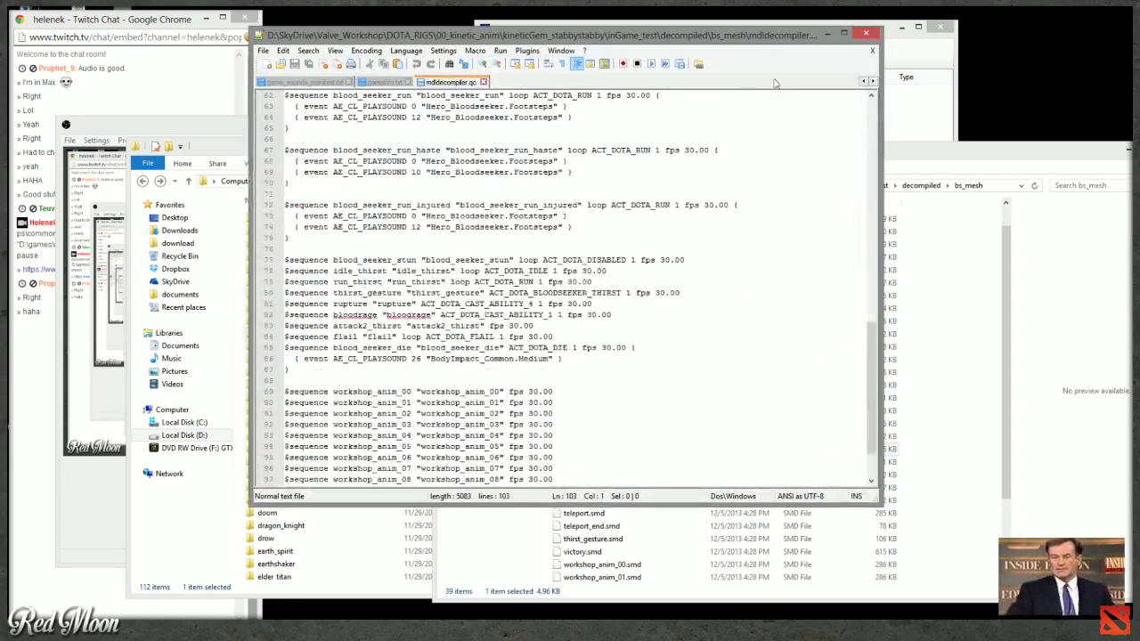
pyautogui.scroll(20, 539, 413)
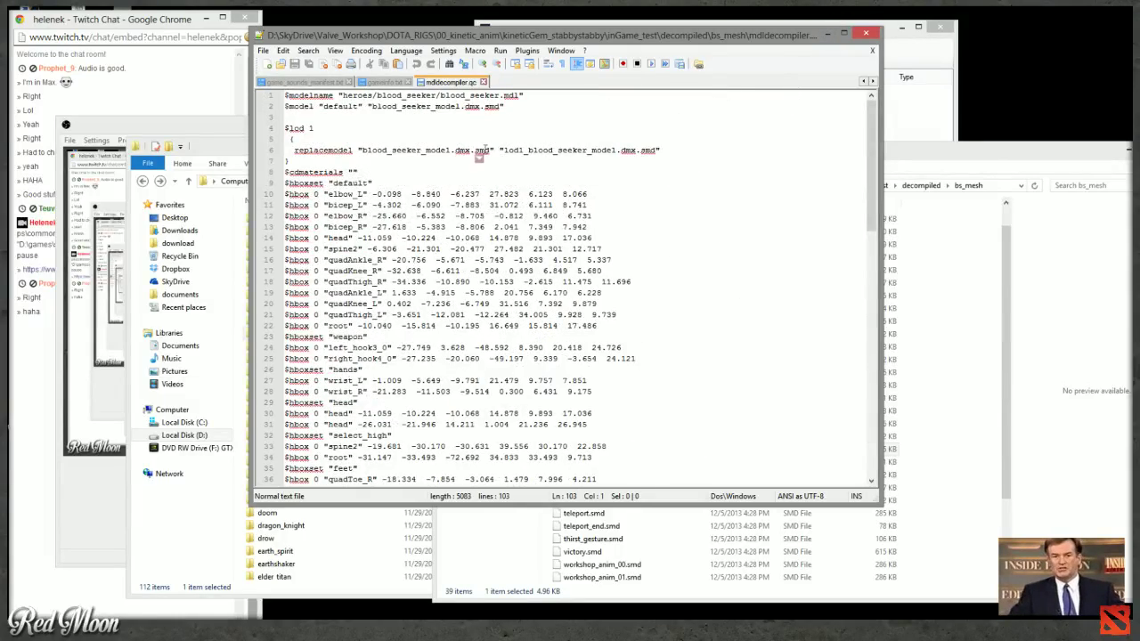
pyautogui.scroll(-15, 352, 122)
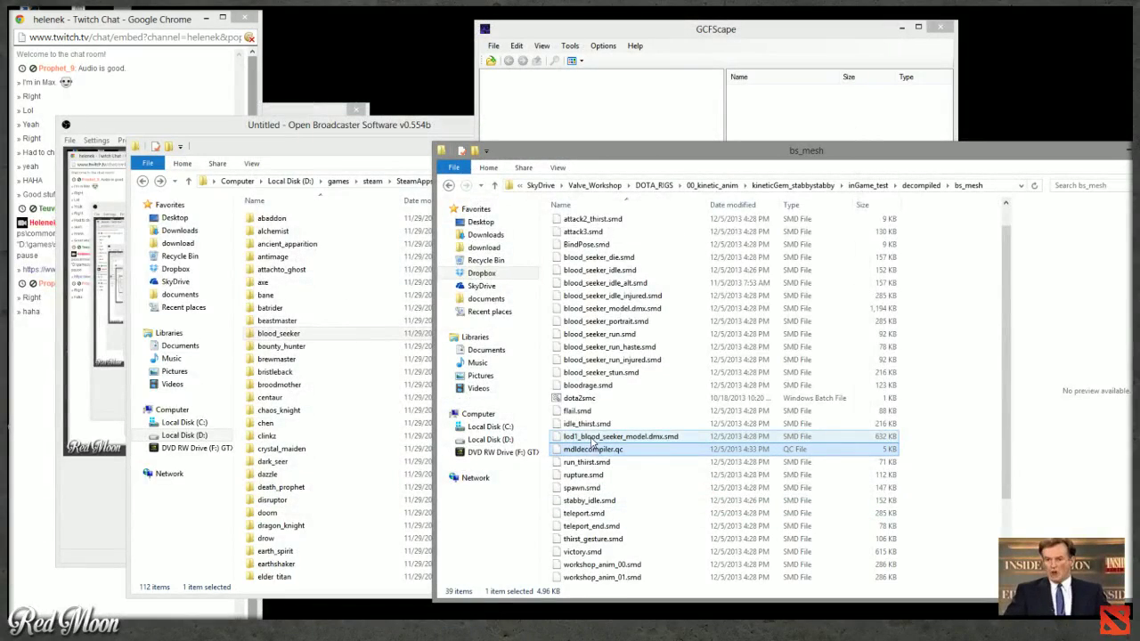
pyautogui.click(575, 450)
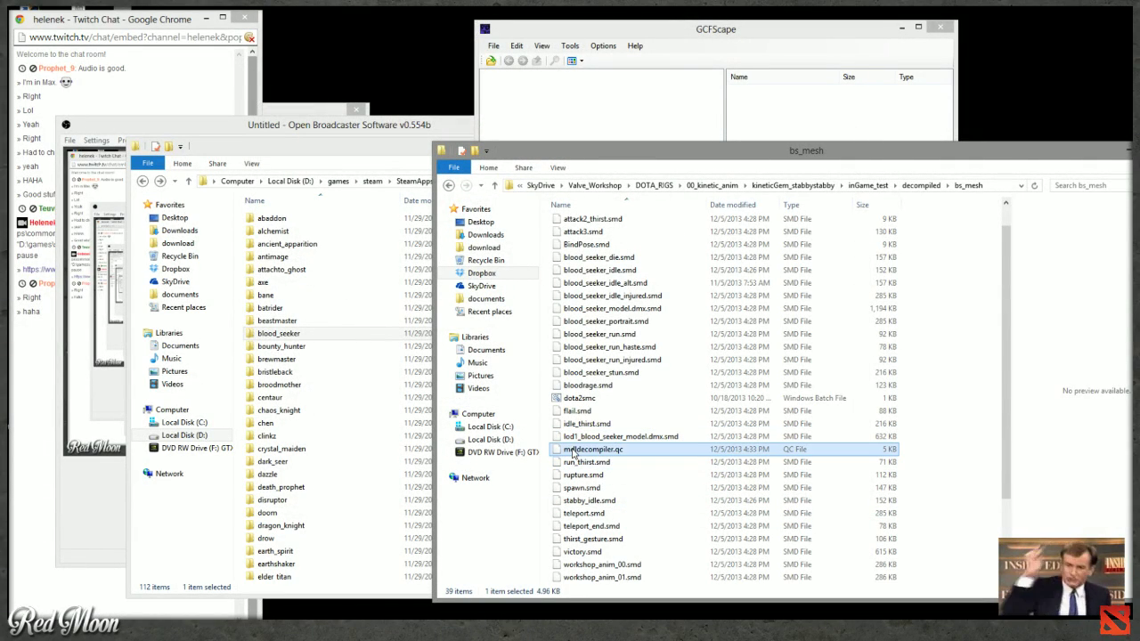
# Drop mdldecompiler.qc onto dota2smc and follow the cmd output until 'Completed mdldecompiler.qc'.
pyautogui.moveTo(581, 453); pyautogui.dragTo(579, 399)
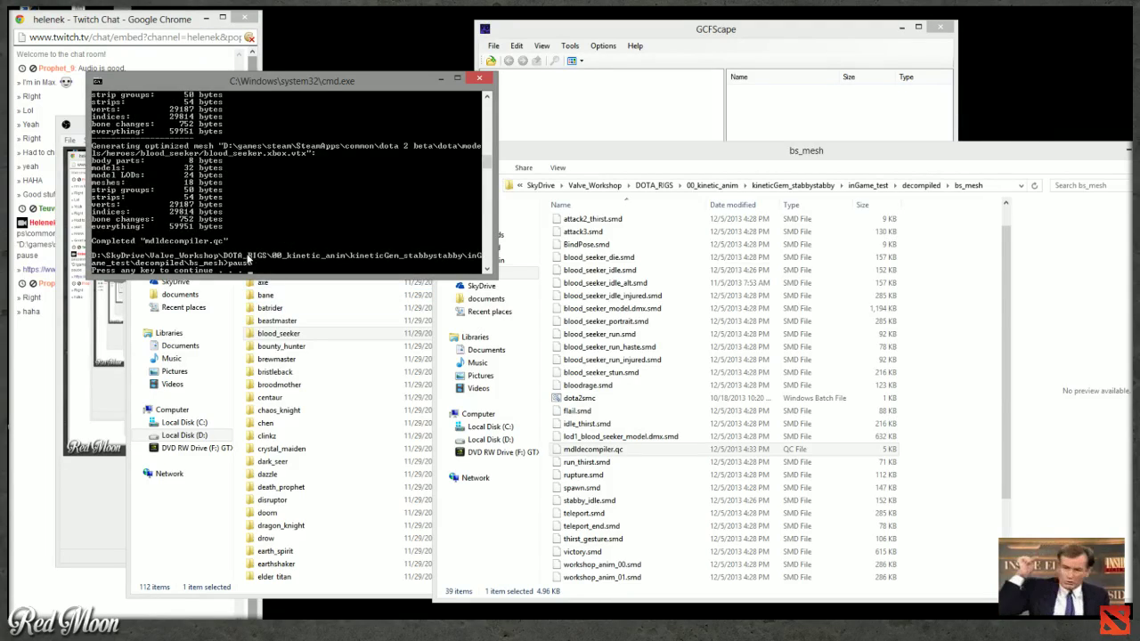
pyautogui.scroll(-1, 250, 169)
pyautogui.scroll(2, 228, 219)
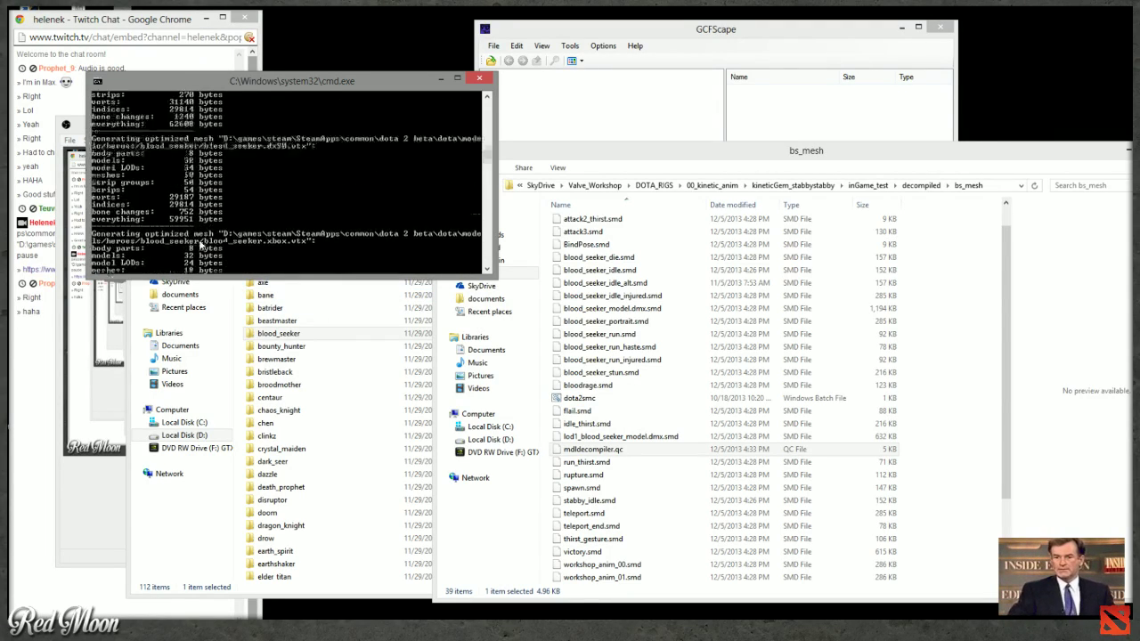
pyautogui.scroll(-2, 144, 203)
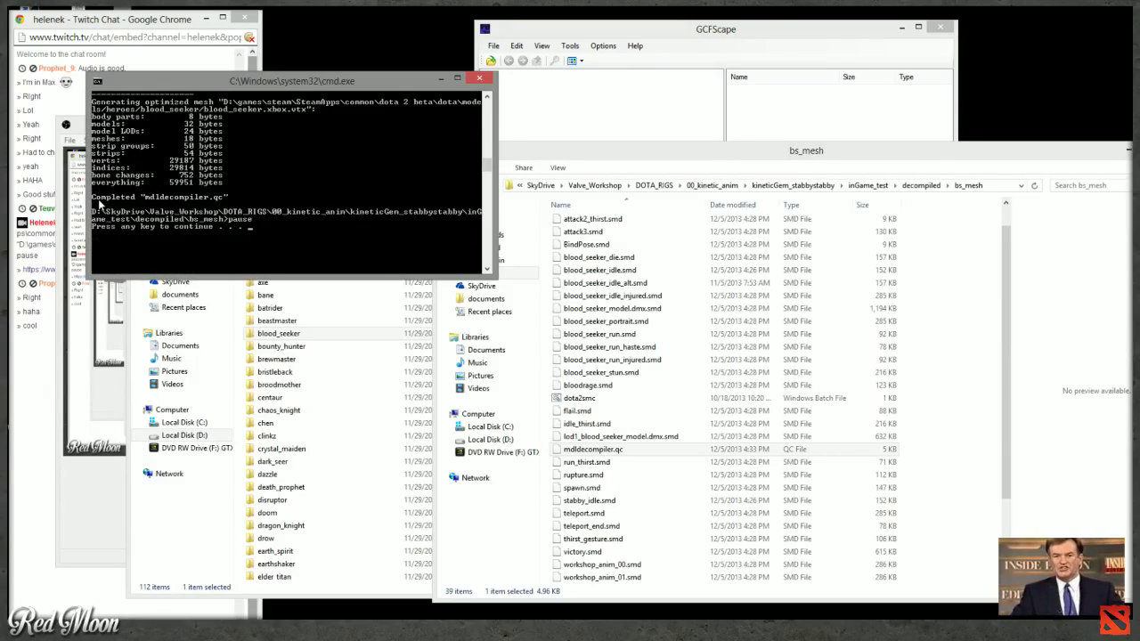
pyautogui.scroll(3, 224, 227)
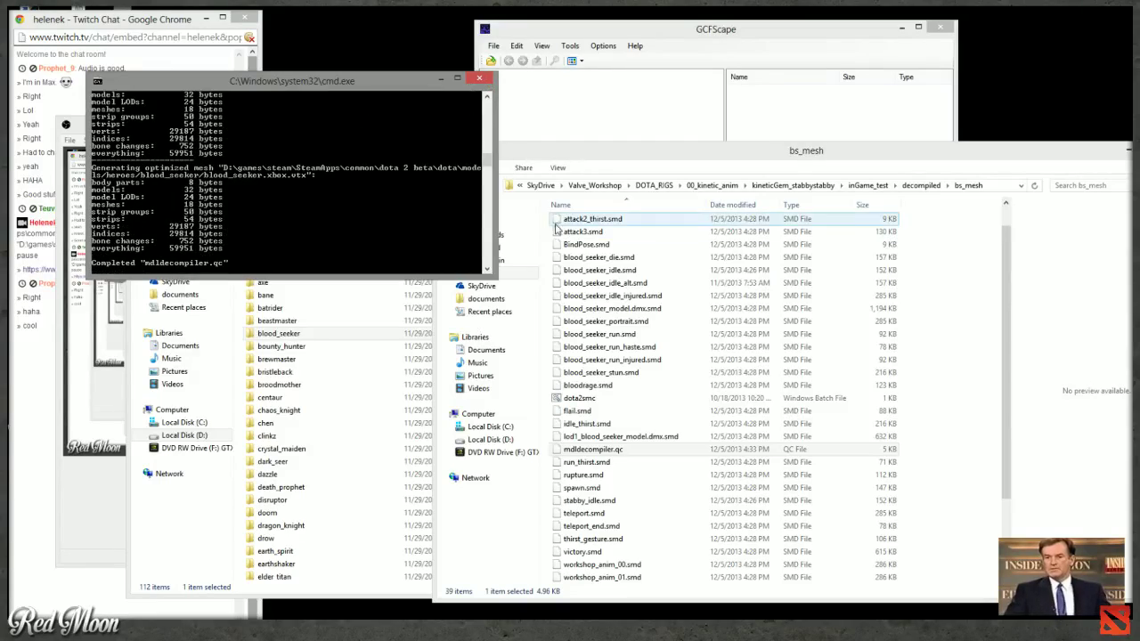
pyautogui.click(590, 156)
pyautogui.click(330, 359)
pyautogui.click(327, 336)
pyautogui.doubleClick(308, 333)
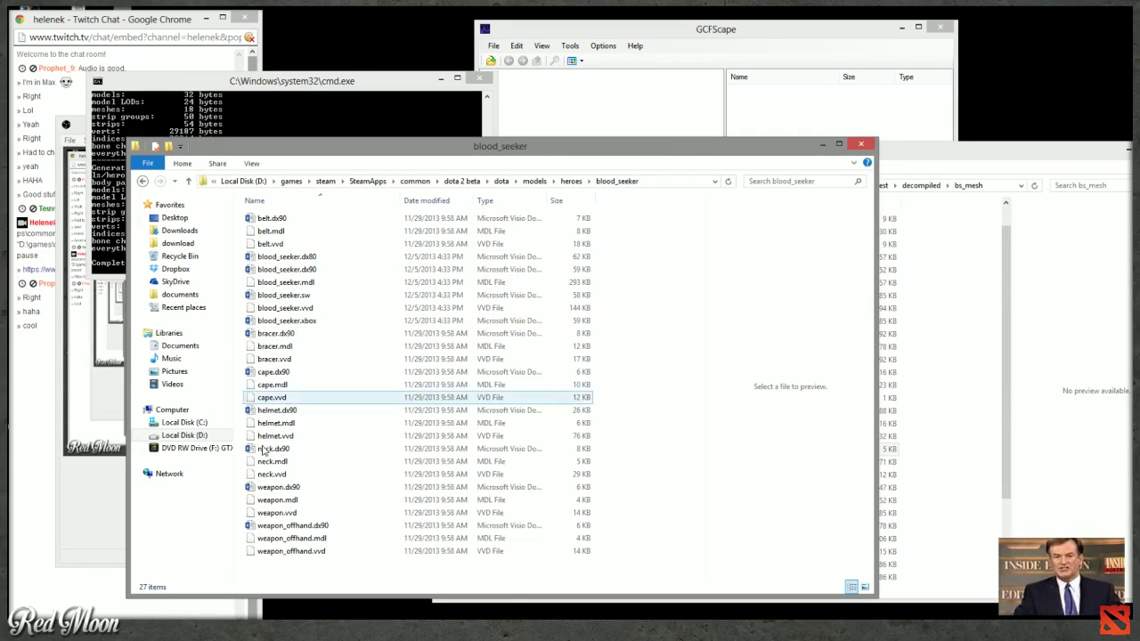
pyautogui.press('BackSpace')
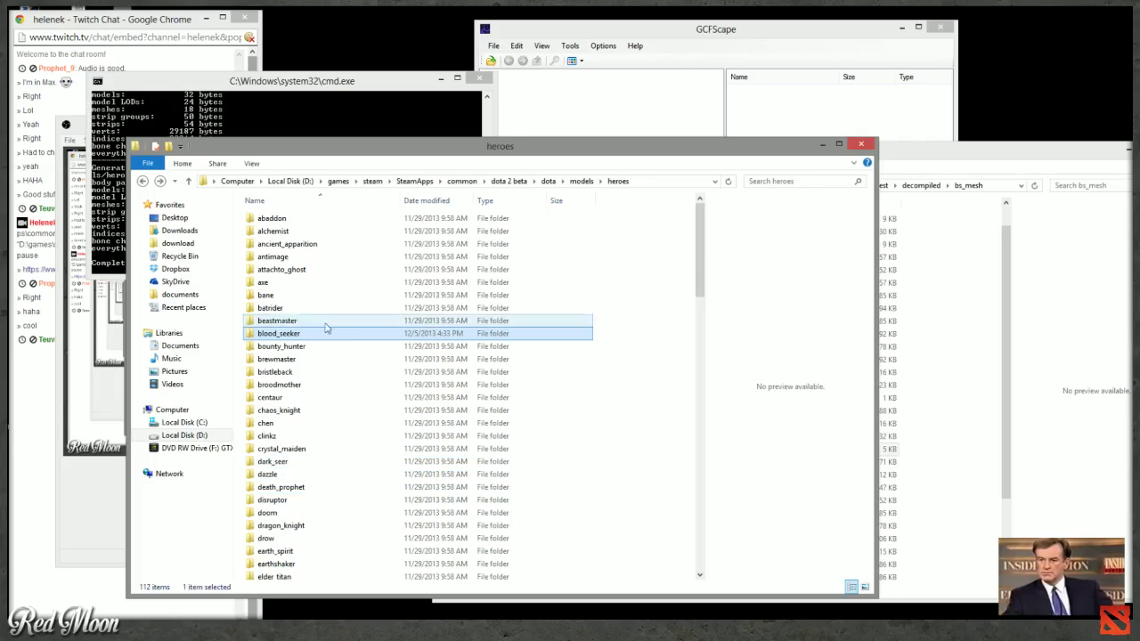
pyautogui.doubleClick(297, 309)
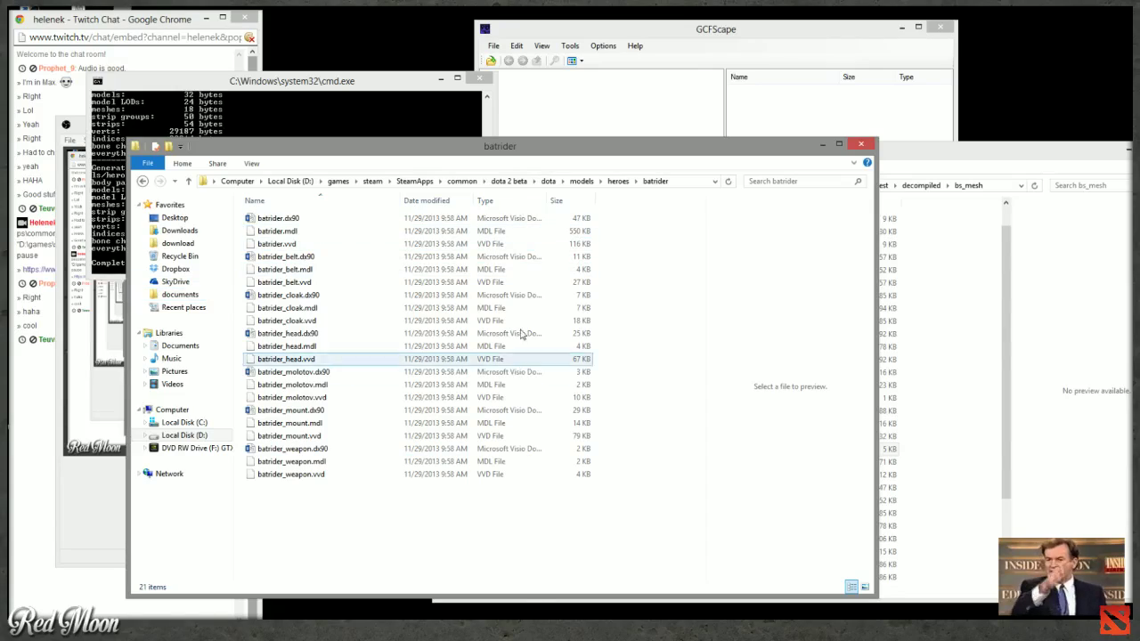
pyautogui.click(296, 220)
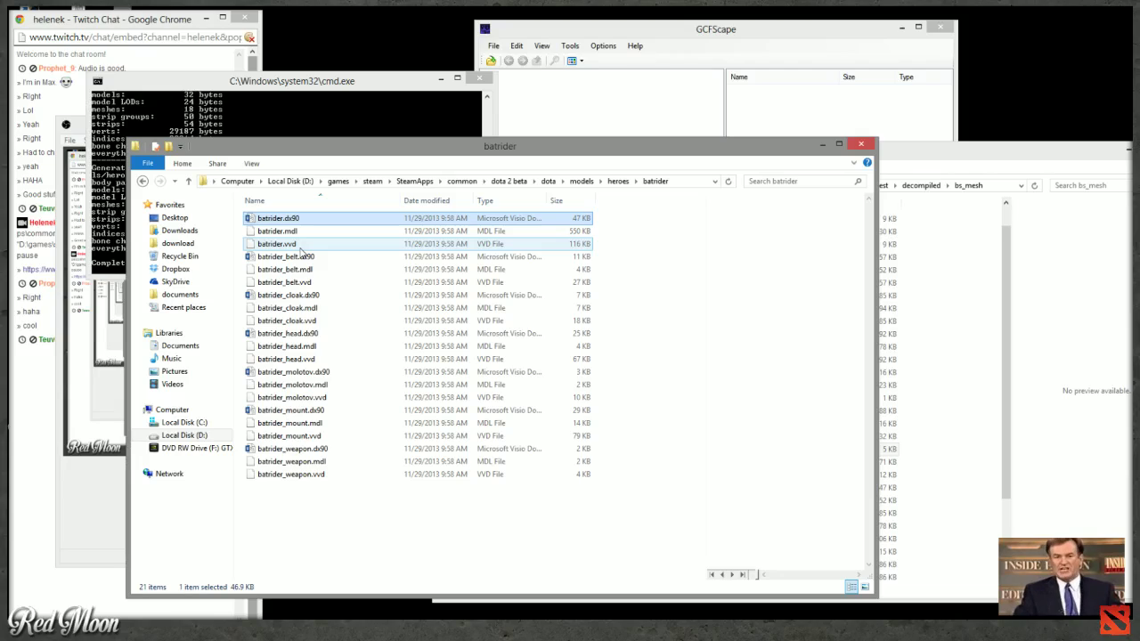
pyautogui.press('BackSpace')
pyautogui.doubleClick(298, 333)
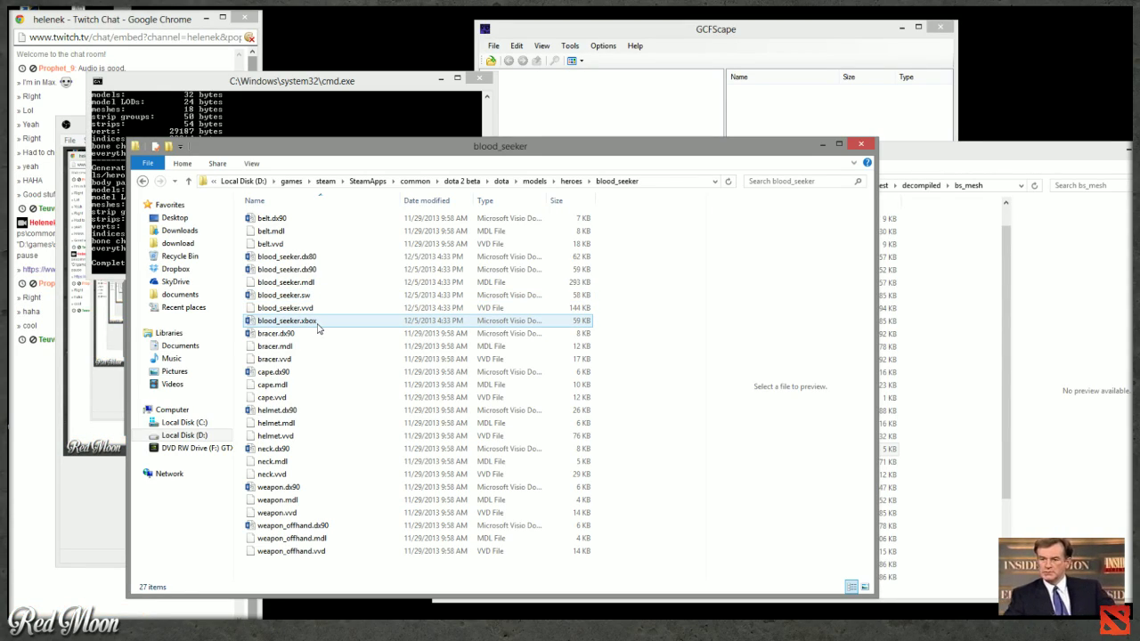
pyautogui.click(319, 326)
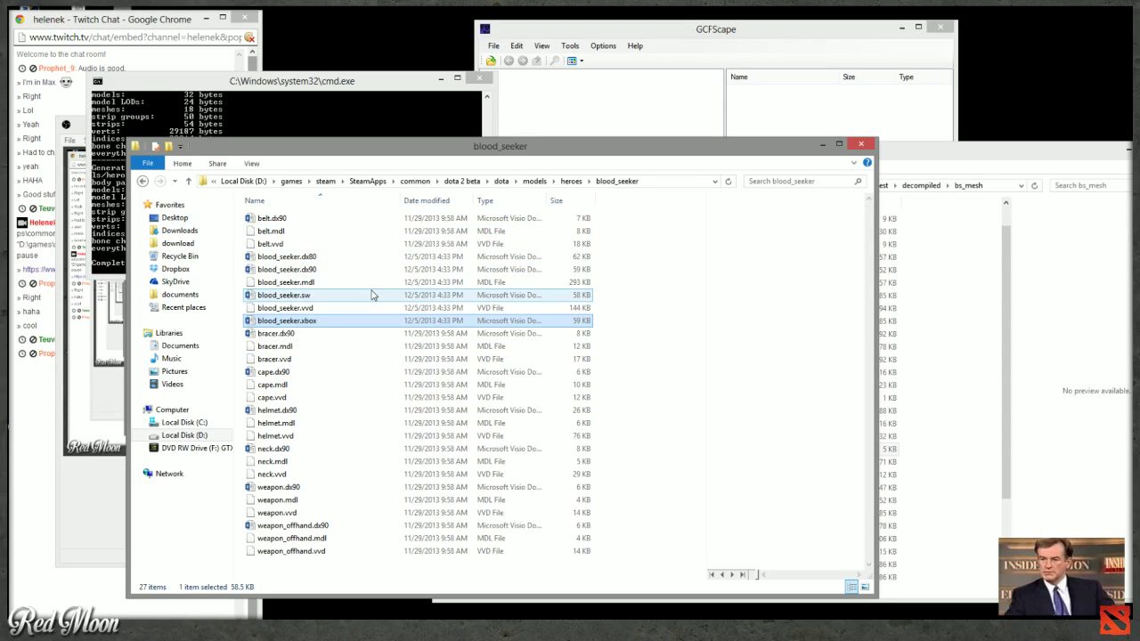
# Dismiss the Steam jump list and open the dota folder inside dota 2 beta.
pyautogui.rightClick(95, 2)
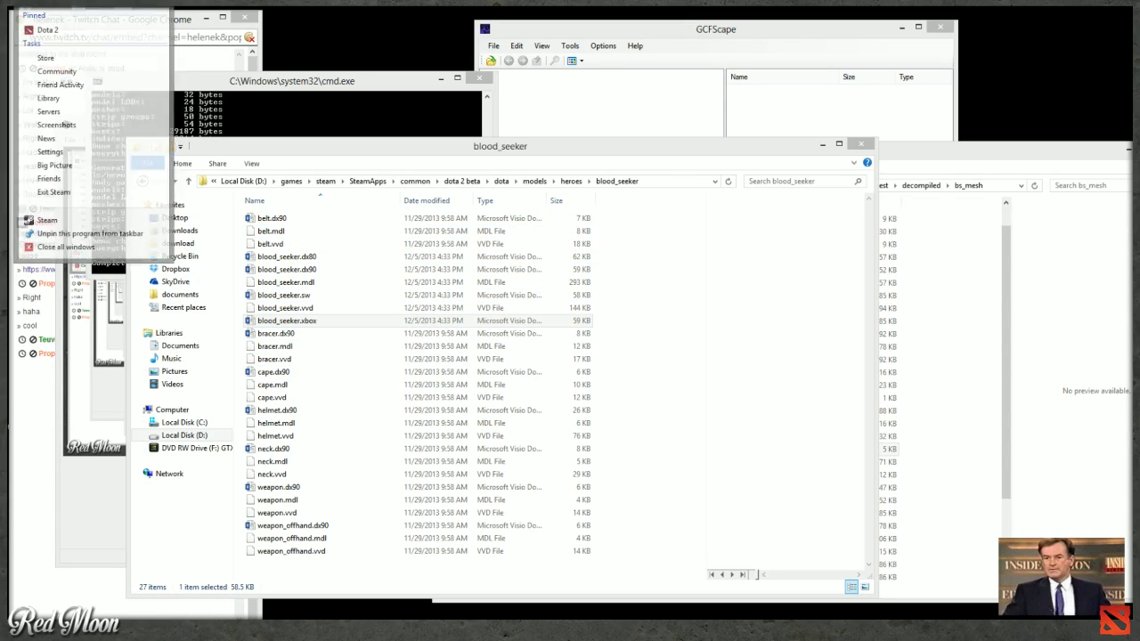
pyautogui.click(294, 371)
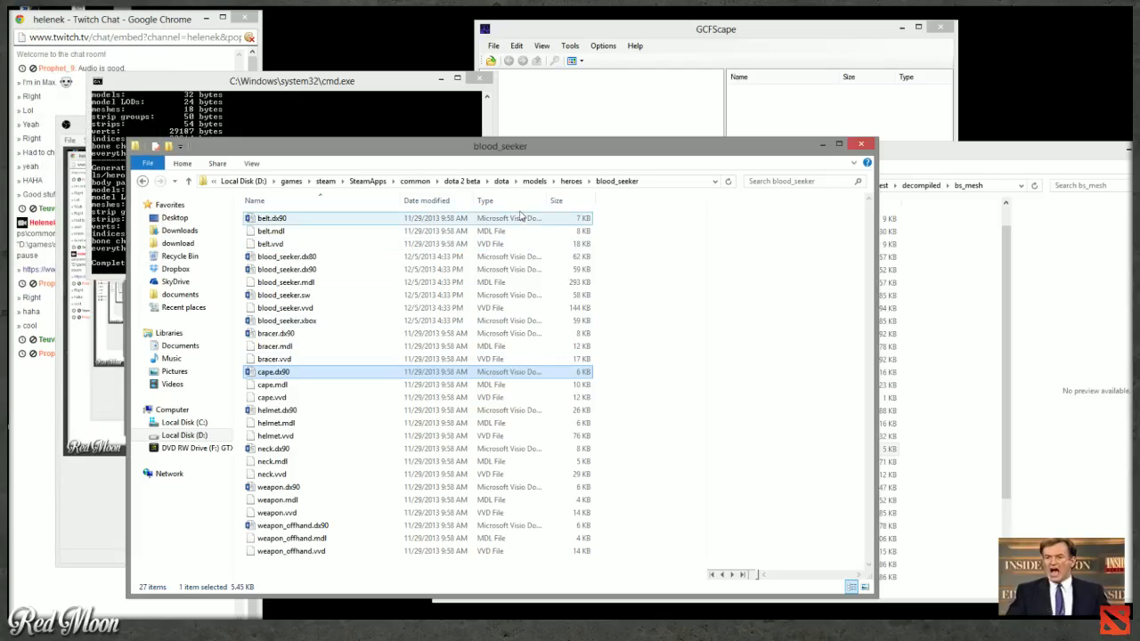
pyautogui.click(463, 182)
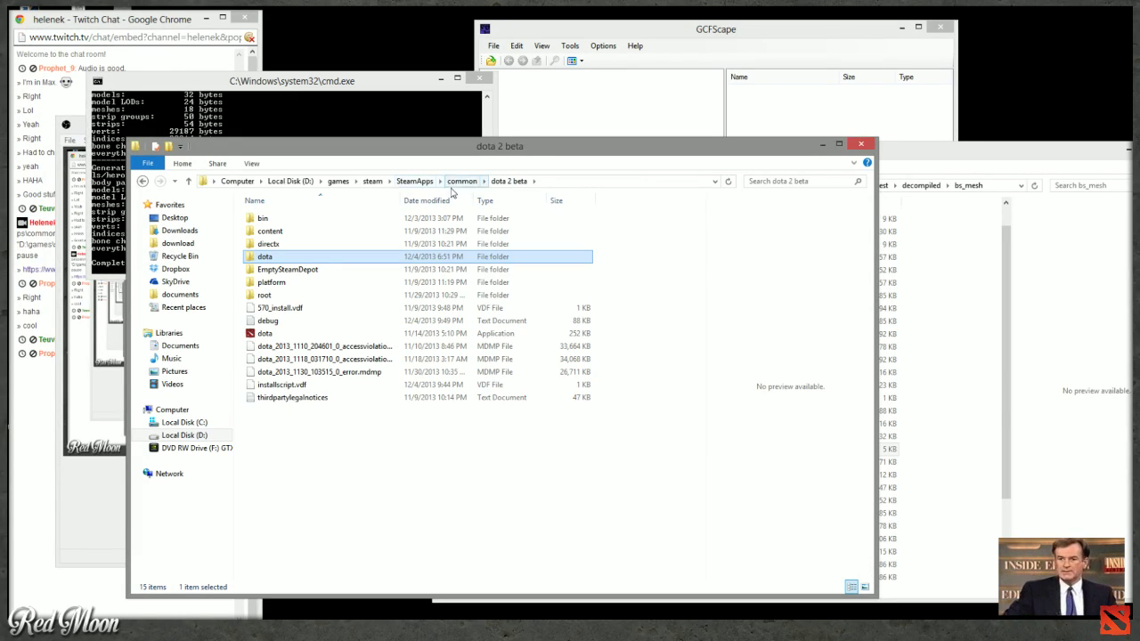
pyautogui.doubleClick(266, 257)
pyautogui.scroll(-20, 317, 461)
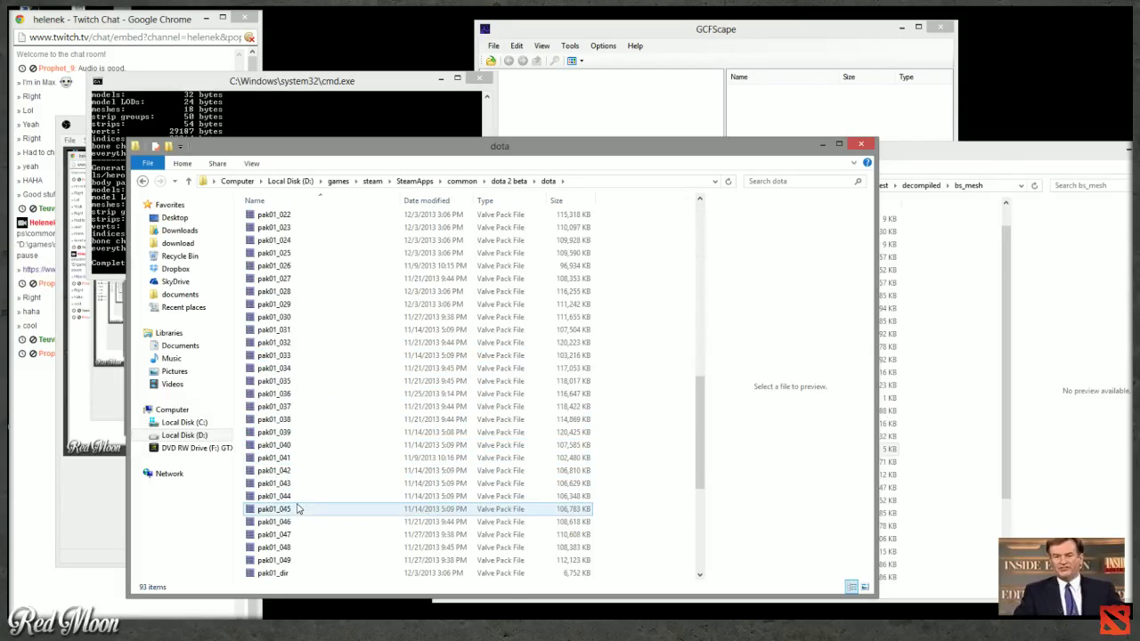
# Rename pak01_dir to (hidden)pak01_dir.
pyautogui.click(271, 342)
pyautogui.rightClick(272, 342)
pyautogui.click(294, 521)
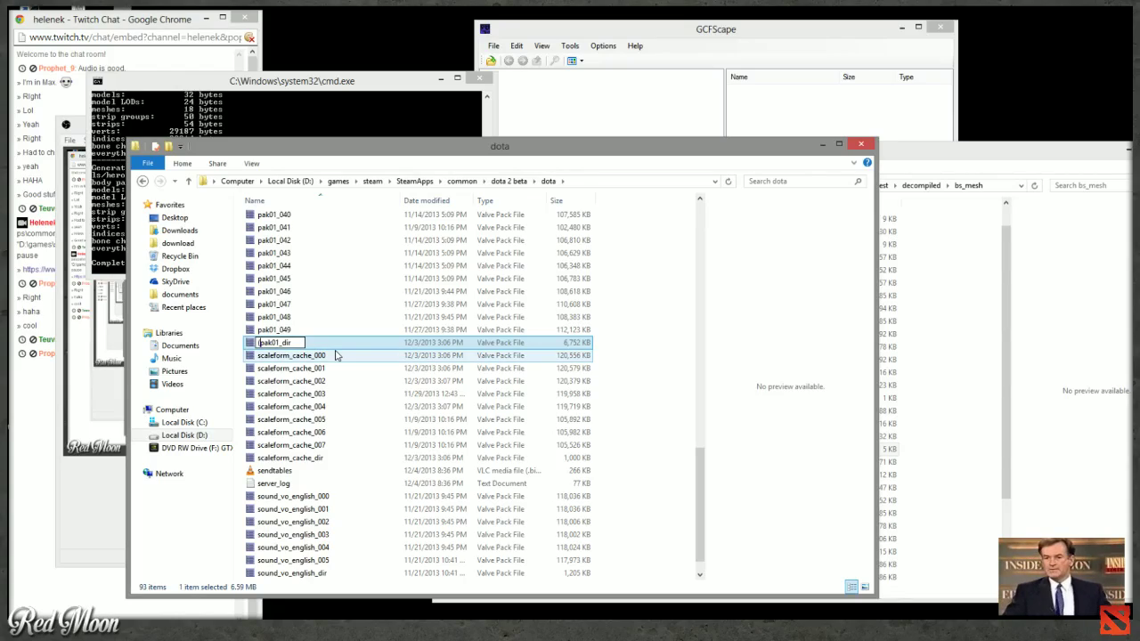
pyautogui.write('(hidden)')
pyautogui.press('Return')
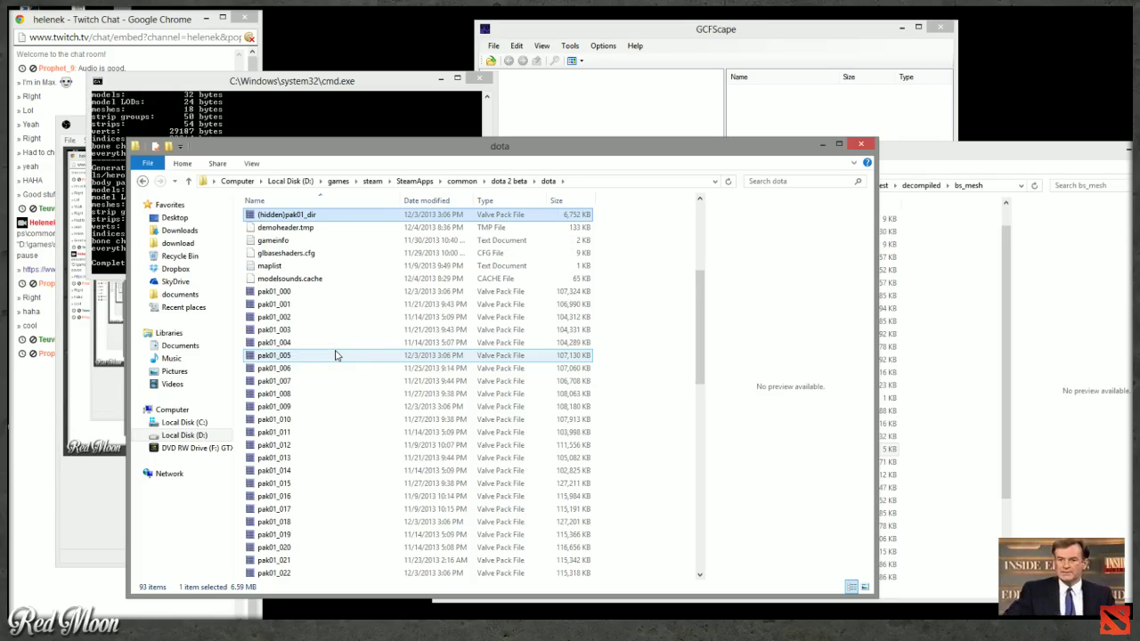
pyautogui.scroll(2, 305, 347)
pyautogui.scroll(4, 350, 305)
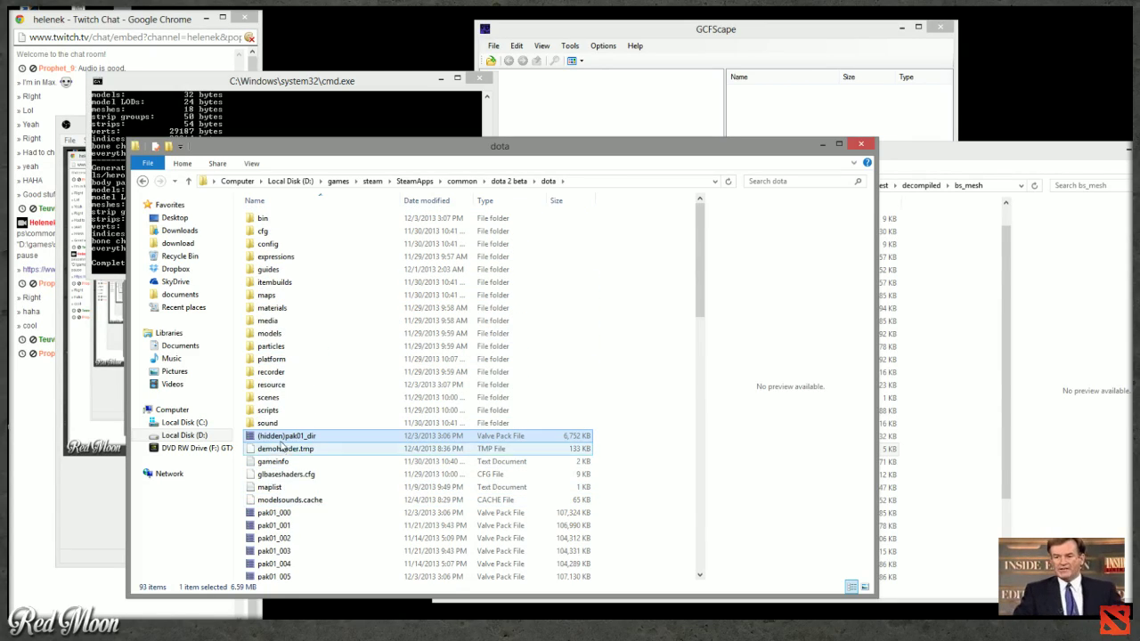
pyautogui.rightClick(40, 4)
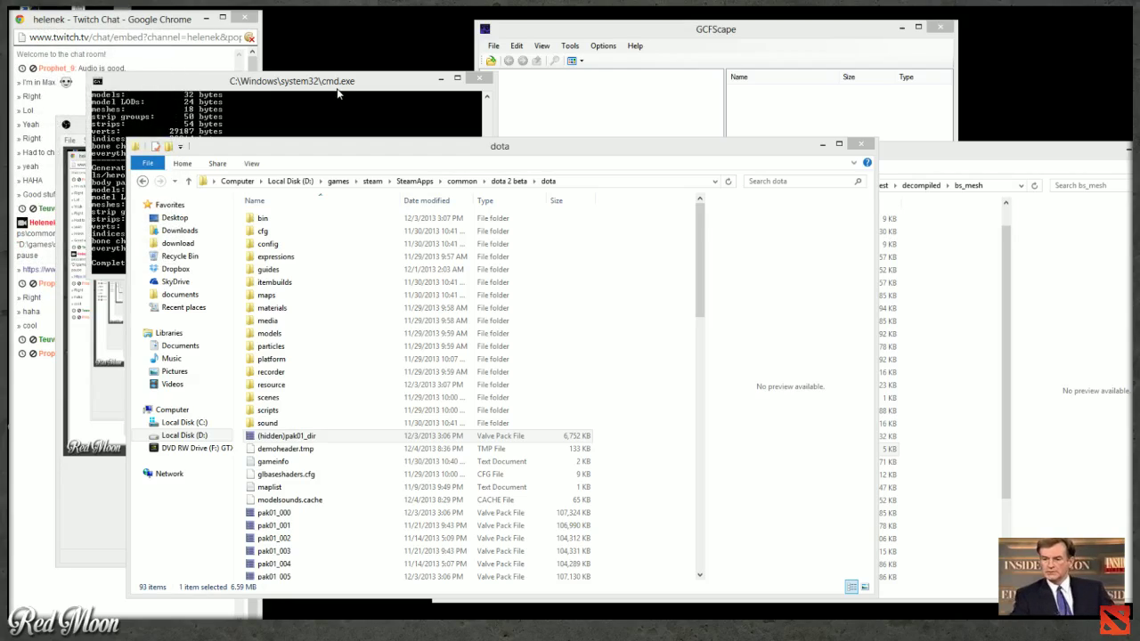
# Launch Dota 2 from the Steam taskbar jump list.
pyautogui.click(438, 167)
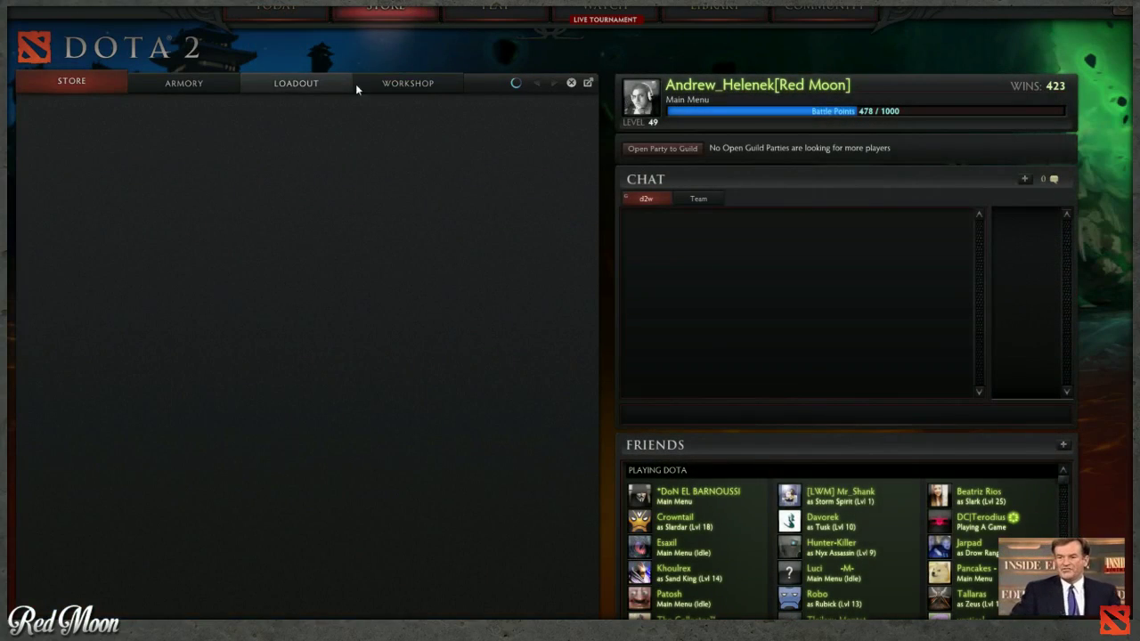
# Create an online practice lobby from the Play page, save its settings and start the game.
pyautogui.click(463, 13)
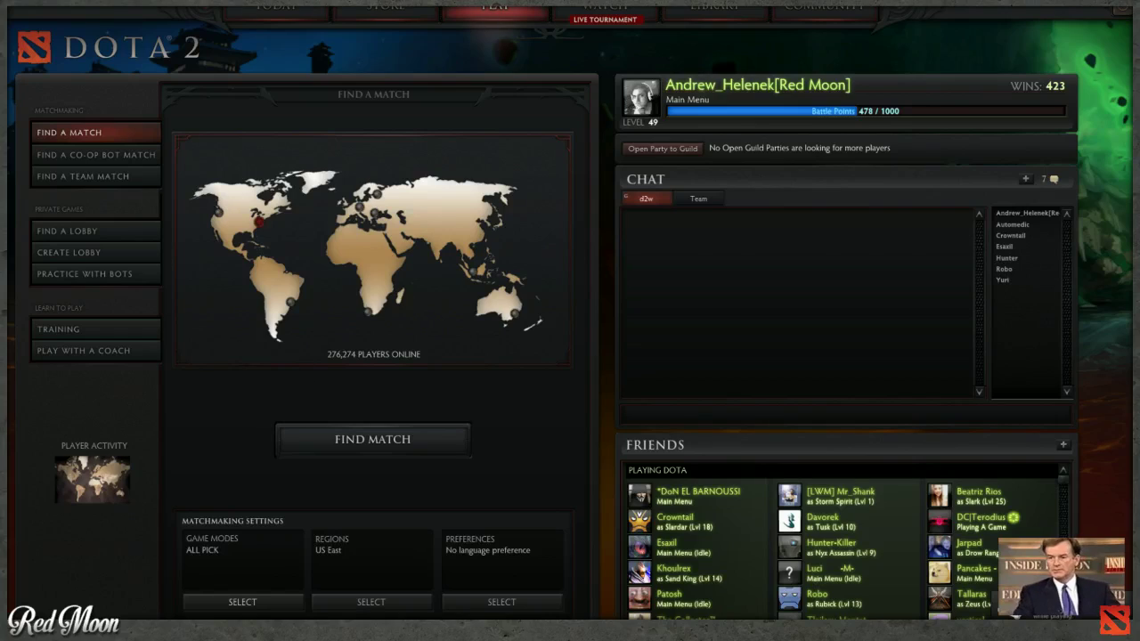
pyautogui.click(71, 252)
pyautogui.click(298, 290)
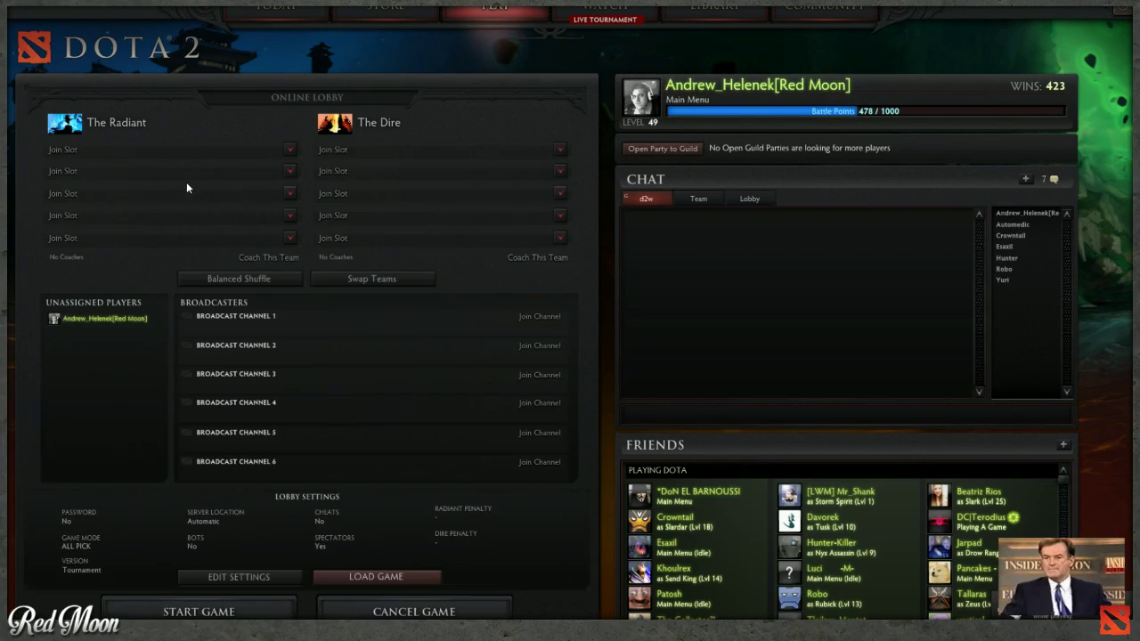
pyautogui.click(247, 579)
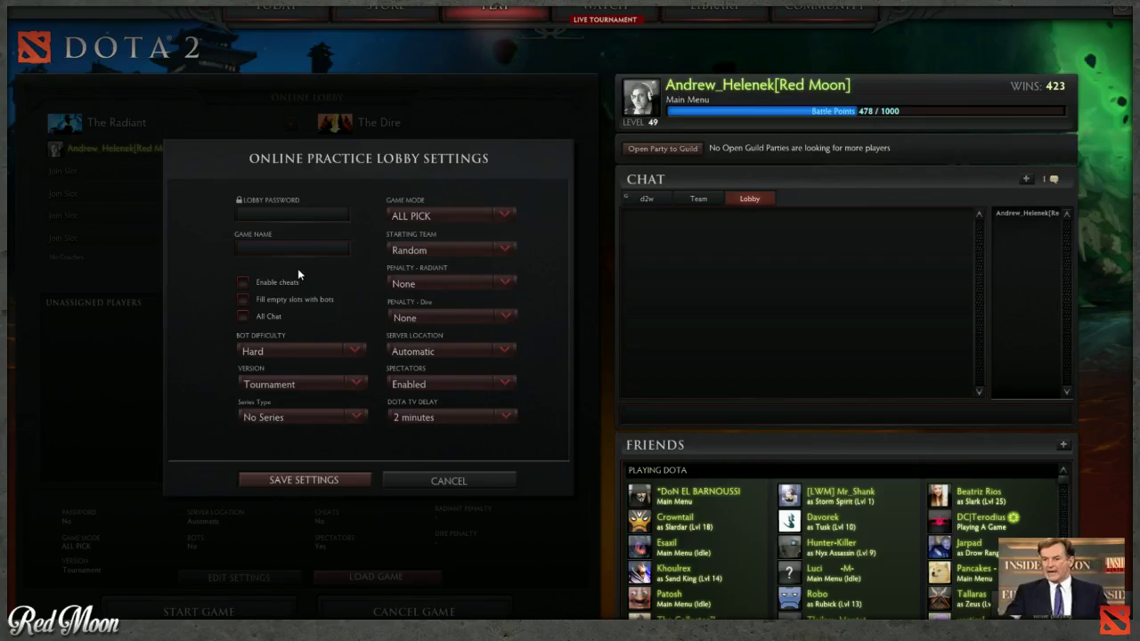
pyautogui.click(303, 480)
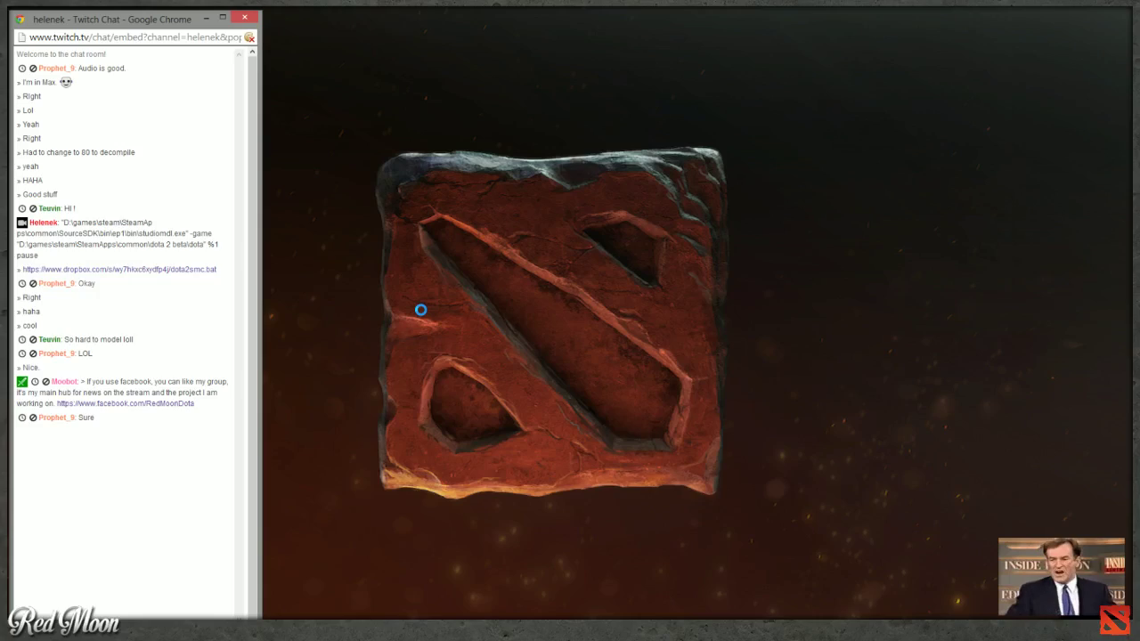
# Bring the loading Dota 2 window in front of the Chrome Twitch chat window.
pyautogui.click(420, 309)
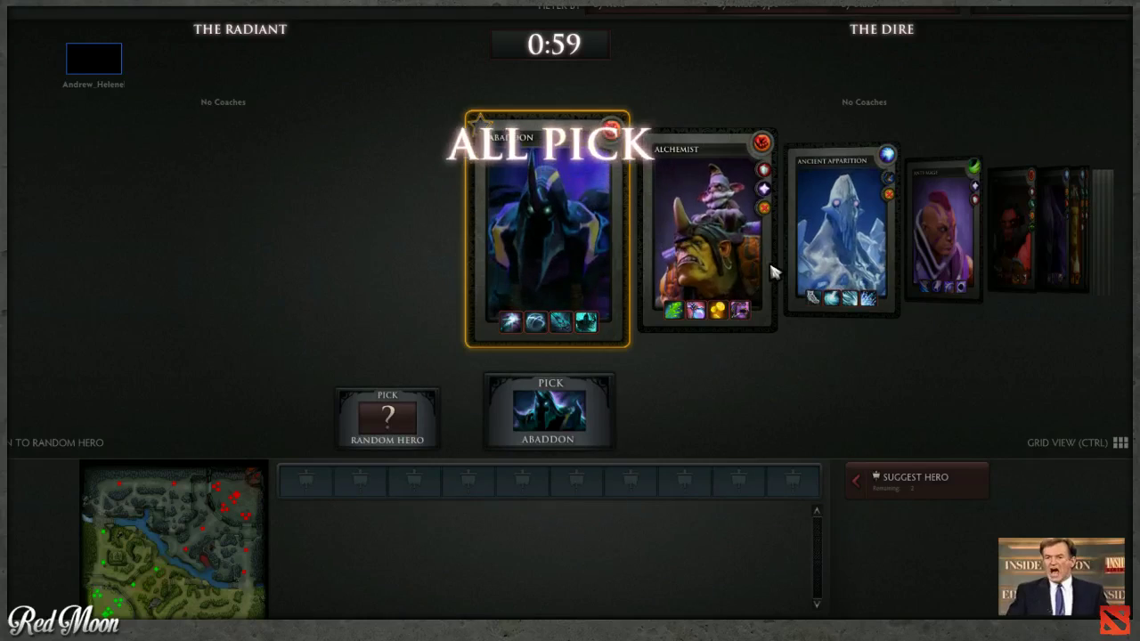
# Pick Bloodseeker from the hero list and spin his preview model around.
pyautogui.scroll(-8, 677, 240)
pyautogui.click(537, 417)
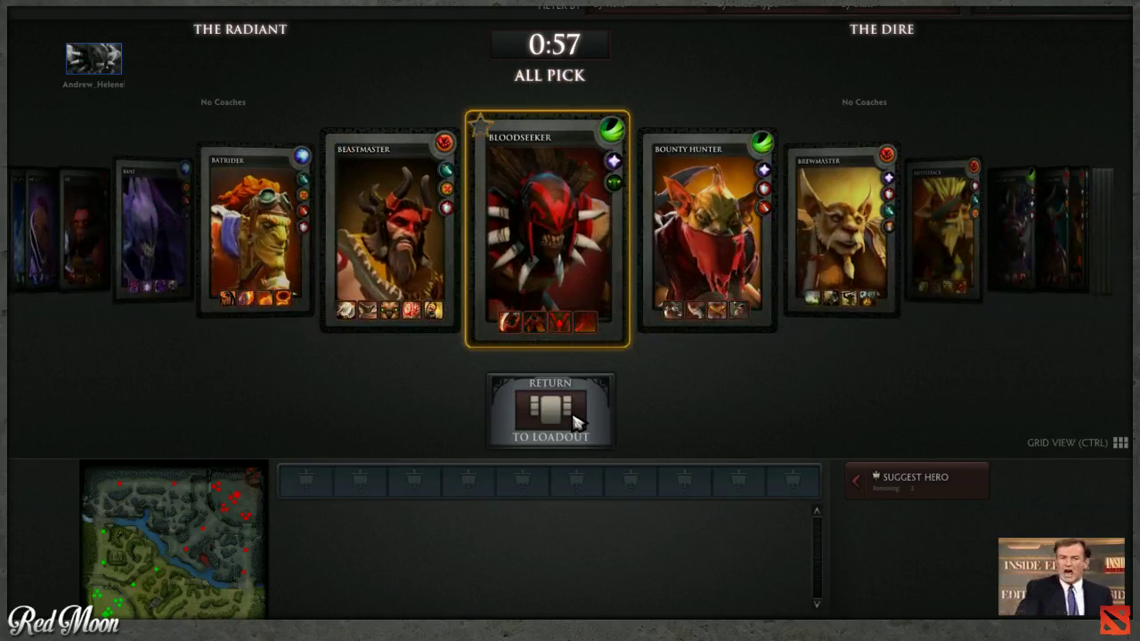
pyautogui.moveTo(691, 320); pyautogui.dragTo(481, 149)
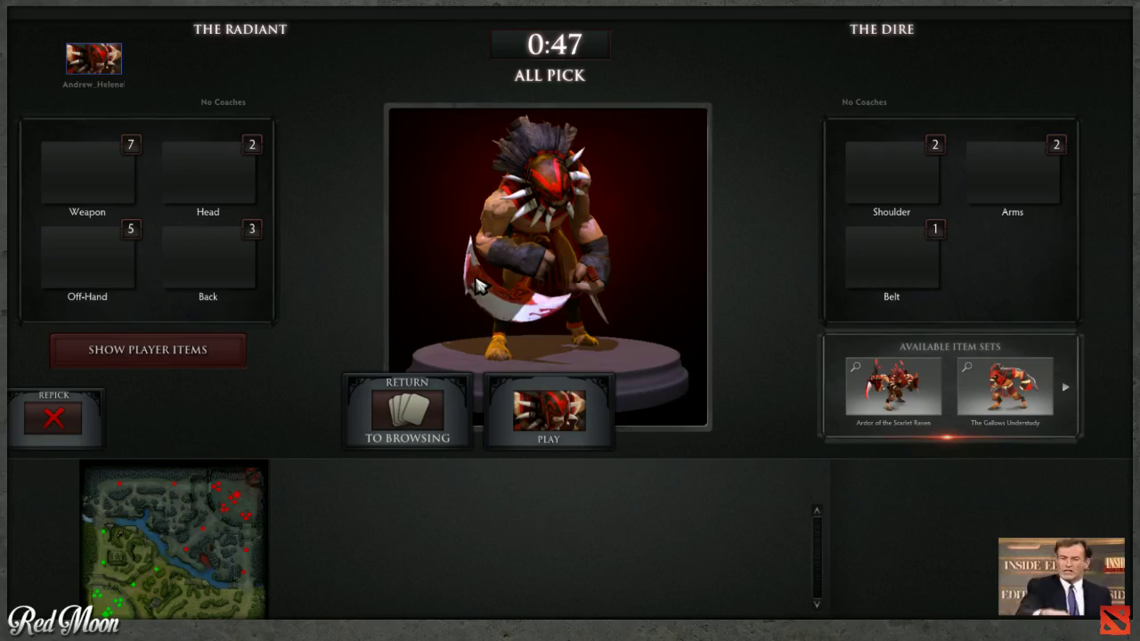
pyautogui.moveTo(456, 143); pyautogui.dragTo(387, 330)
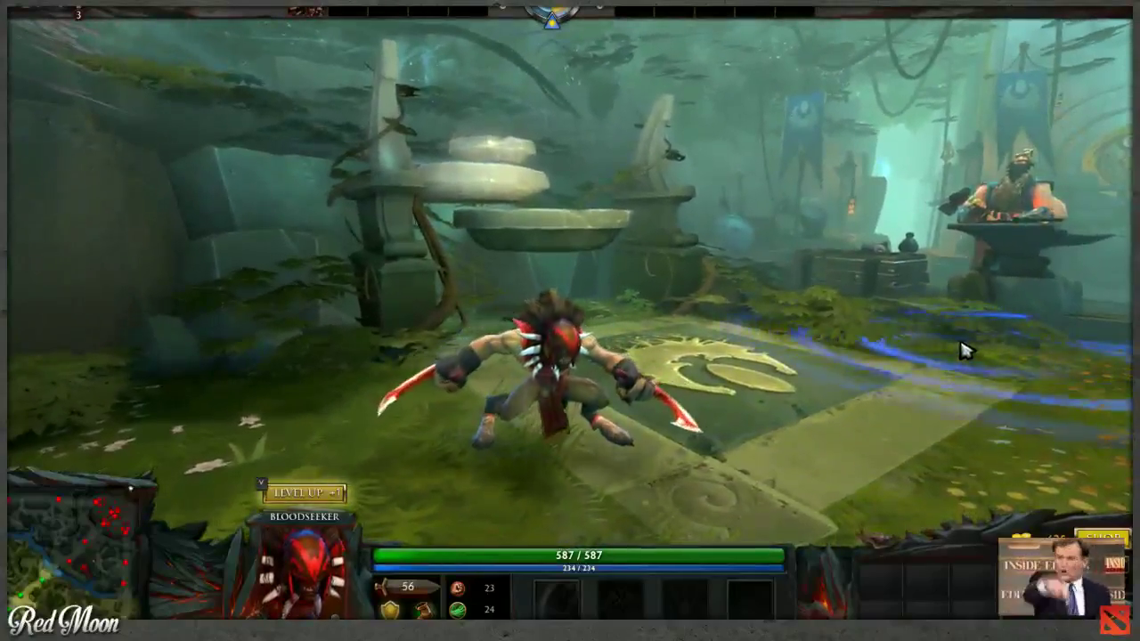
# Run Bloodseeker across the Radiant base, aim and cancel his W ability, then switch to Maya.
pyautogui.rightClick(761, 432)
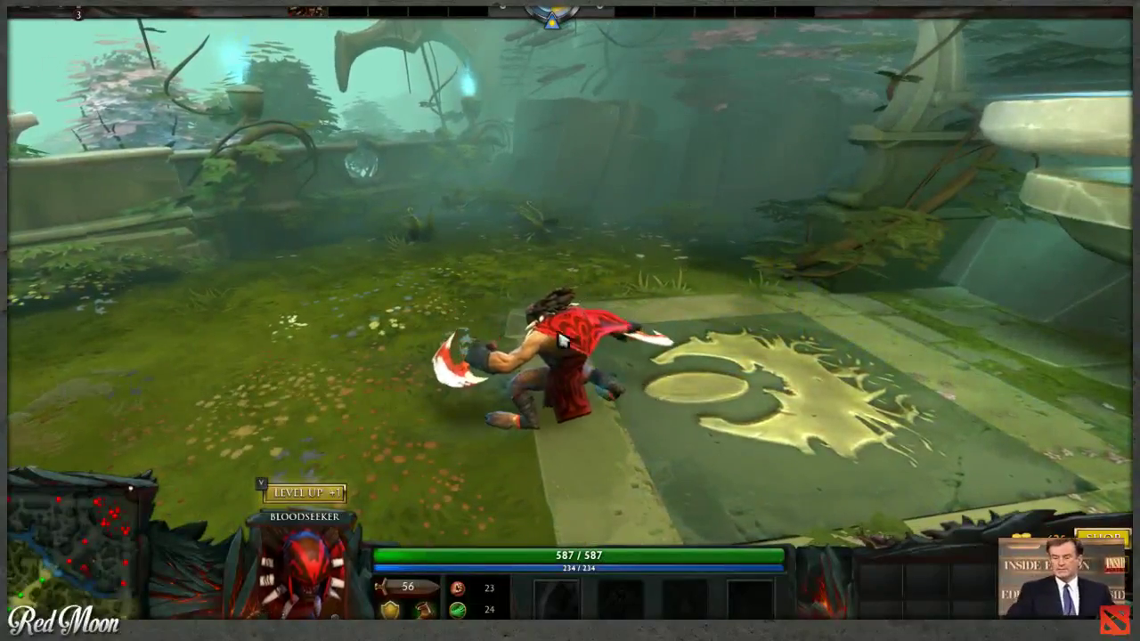
pyautogui.press('w')
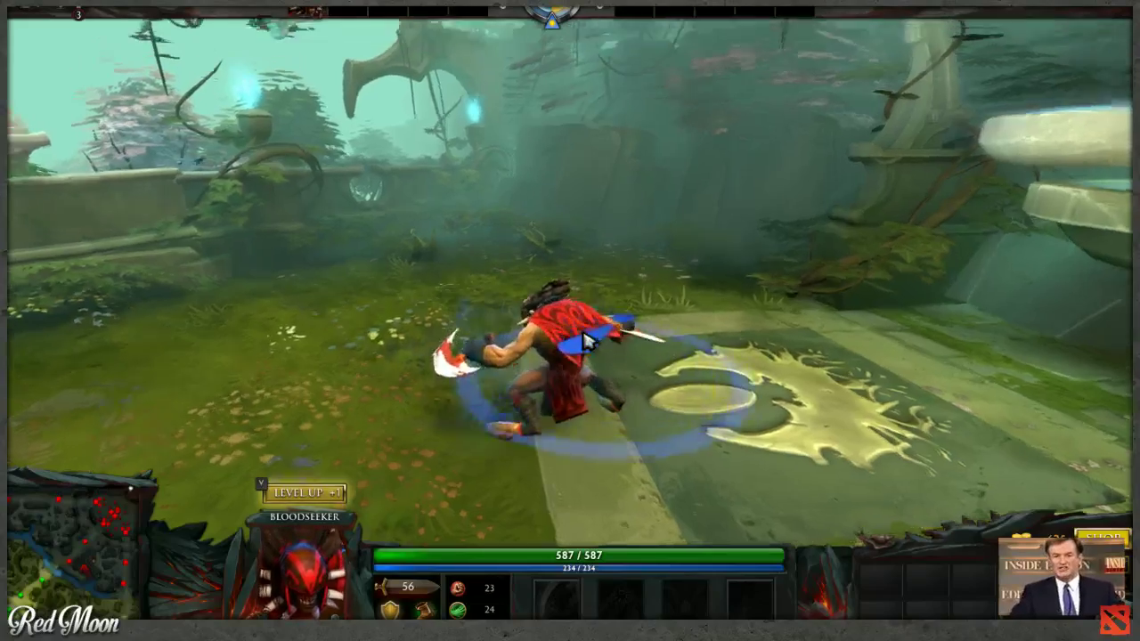
pyautogui.click(488, 365)
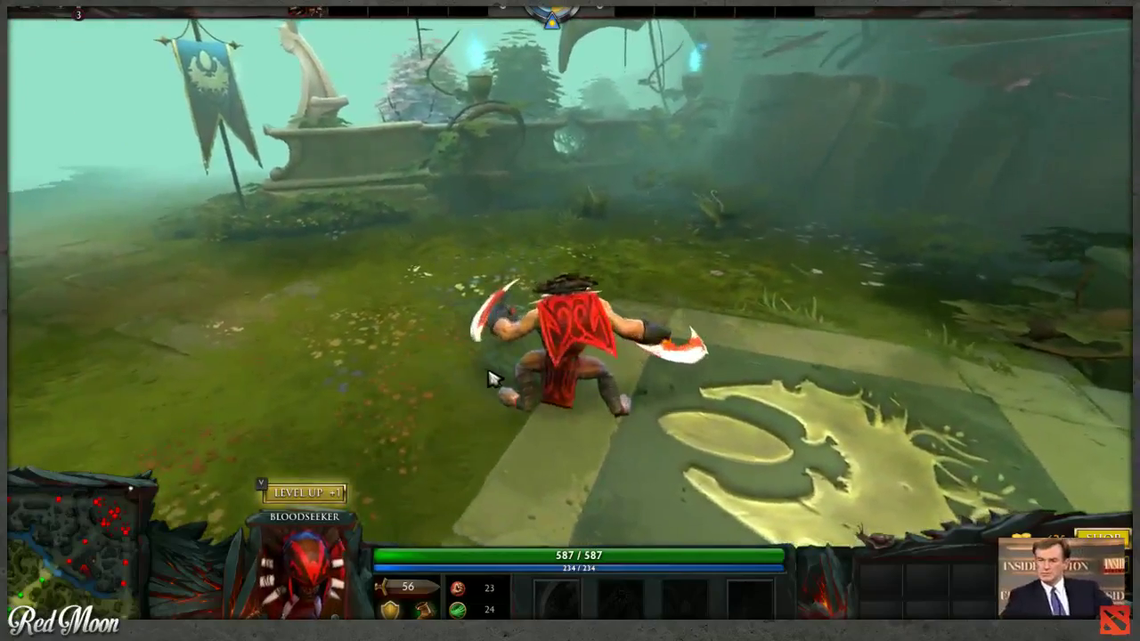
pyautogui.hotkey('alt', 'Tab')
pyautogui.hotkey('alt', 'Tab')
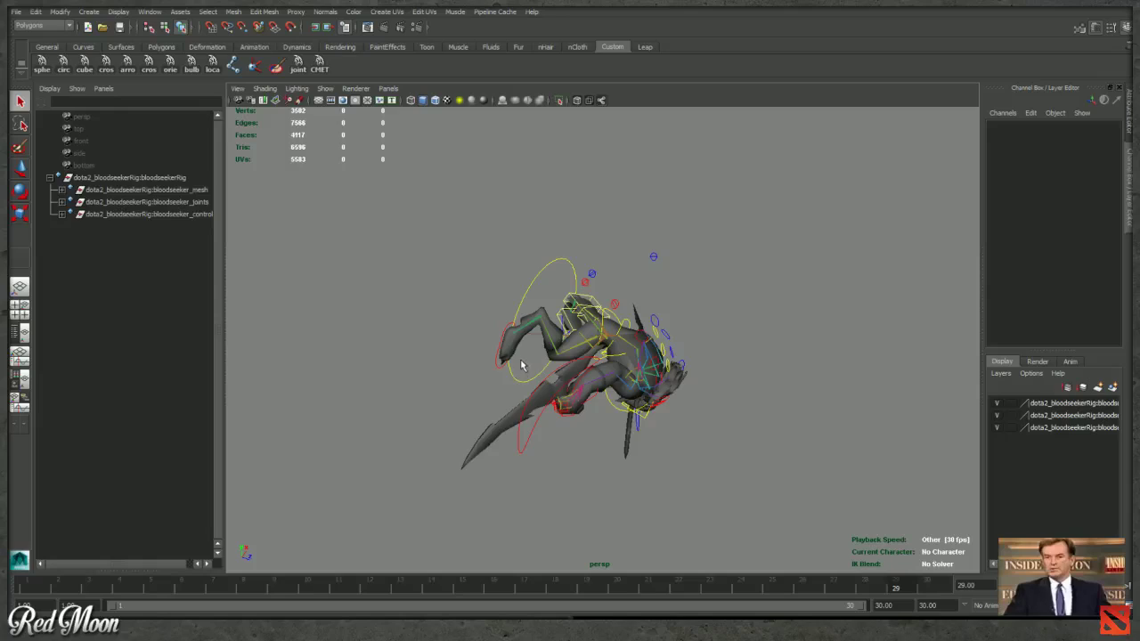
# Zoom in on the rig and select the l_cape_1_03 and c_cape_1_03 controls for rotating.
pyautogui.keyDown('alt'); pyautogui.moveTo(522, 365); pyautogui.dragTo(540, 345); pyautogui.keyUp('alt')
pyautogui.click(503, 293)
pyautogui.press('e')
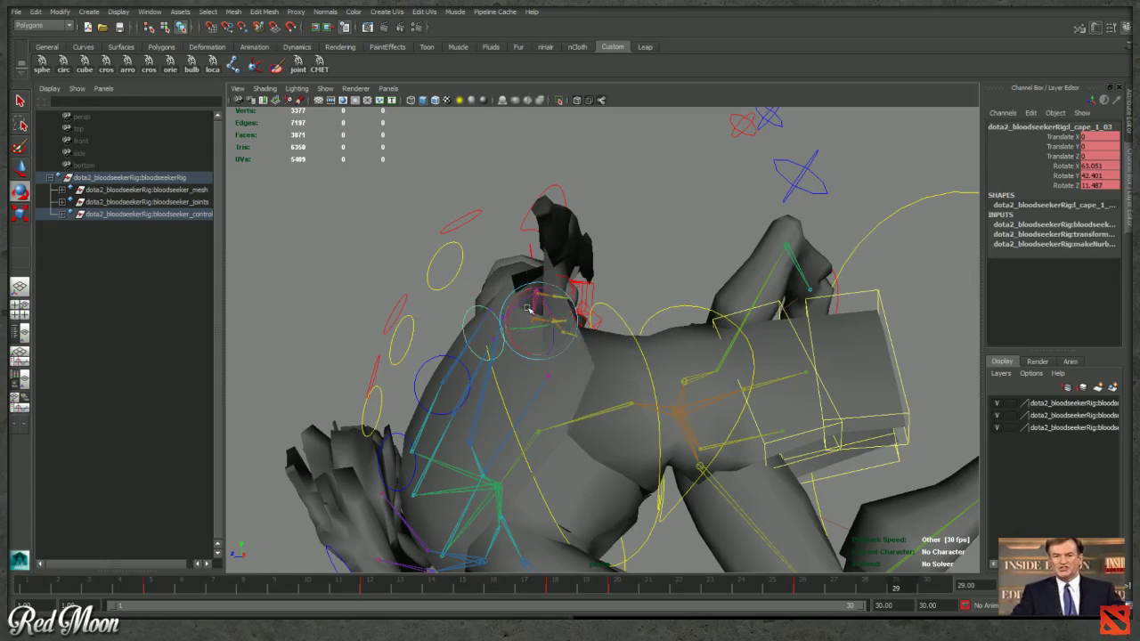
pyautogui.click(465, 265)
pyautogui.click(463, 270)
pyautogui.press('e')
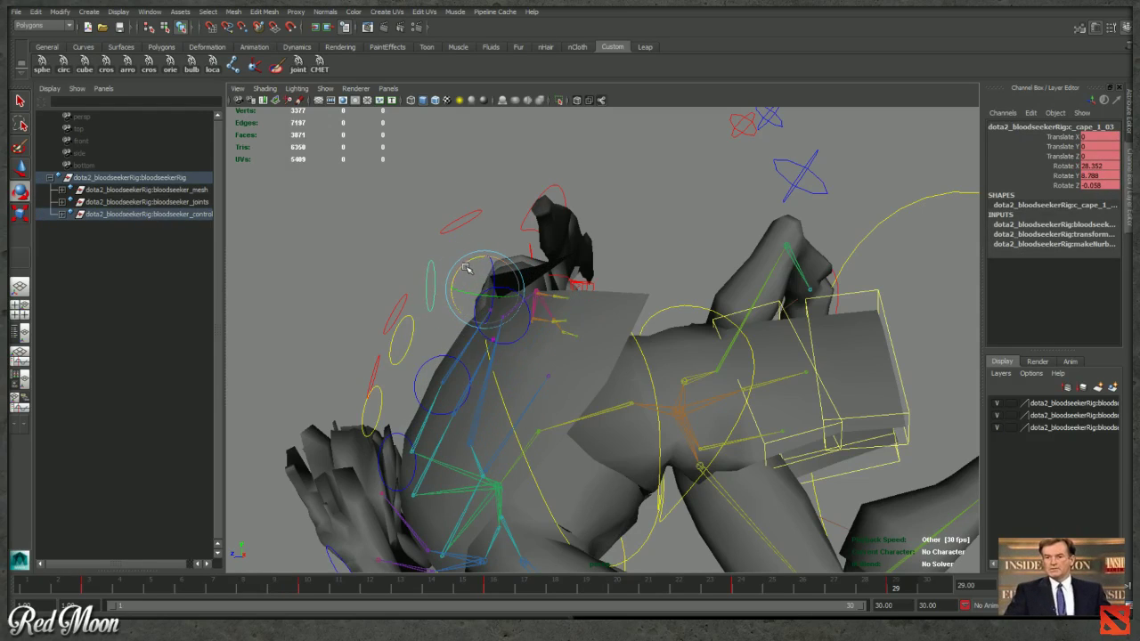
pyautogui.click(411, 246)
# Orbit around the character, then return to Dota 2.
pyautogui.keyDown('alt'); pyautogui.moveTo(411, 246); pyautogui.dragTo(410, 253); pyautogui.keyUp('alt')
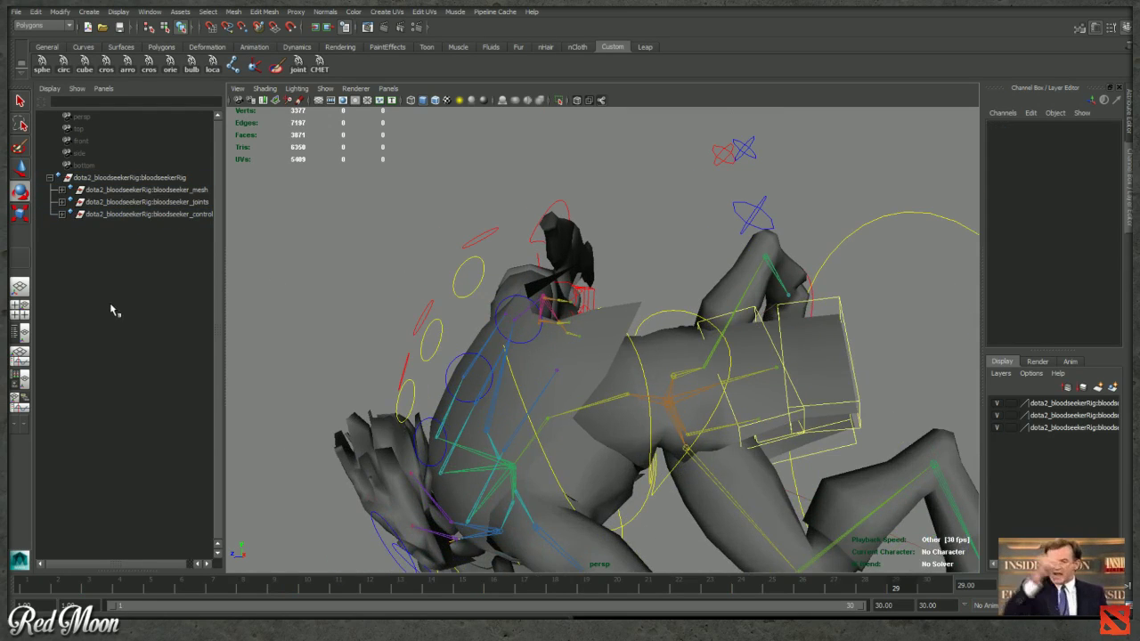
pyautogui.keyDown('alt'); pyautogui.moveTo(614, 466); pyautogui.dragTo(458, 197); pyautogui.keyUp('alt')
pyautogui.hotkey('alt', 'Tab')
pyautogui.click(397, 291)
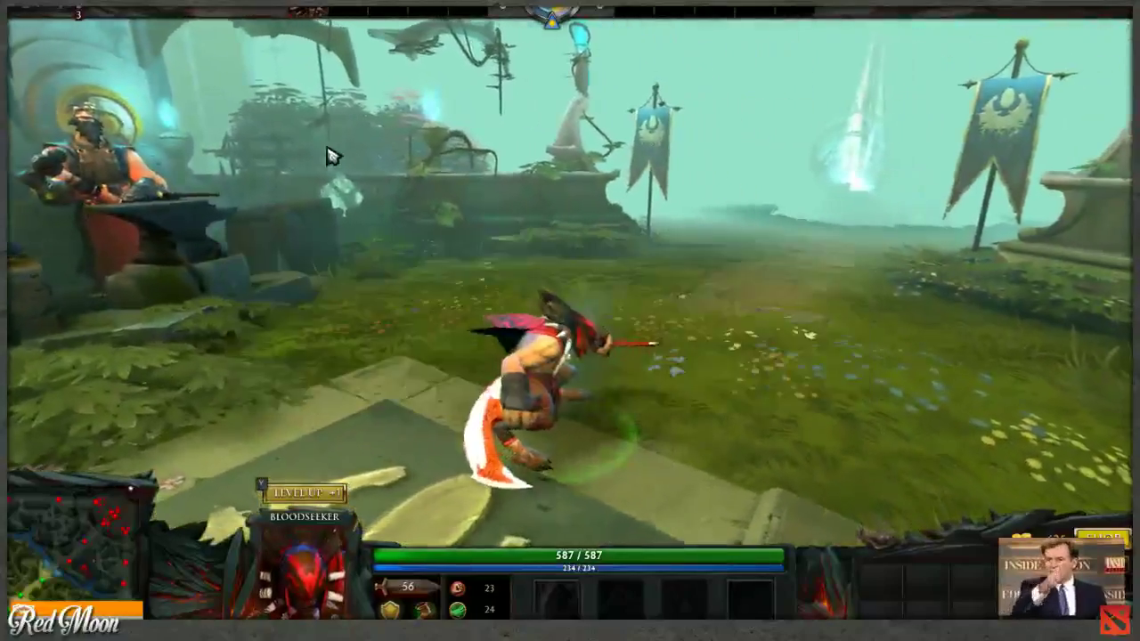
# Stay in the game and open the audio settings page.
pyautogui.hotkey('alt', 'Tab')
pyautogui.hotkey('alt', 'Tab')
pyautogui.press('Escape')
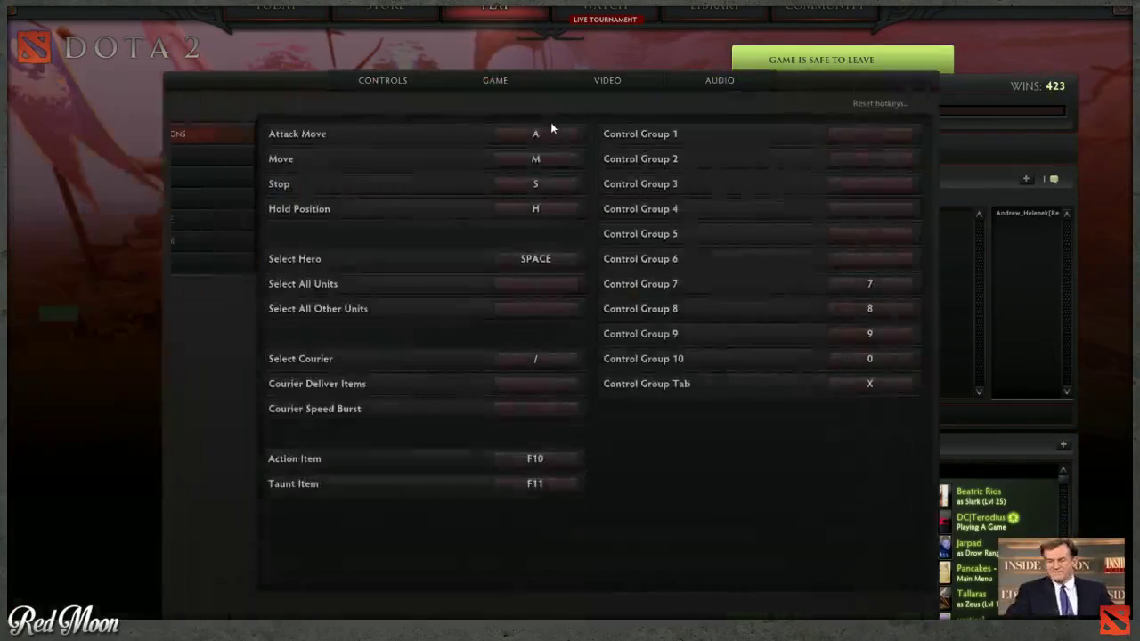
pyautogui.click(685, 79)
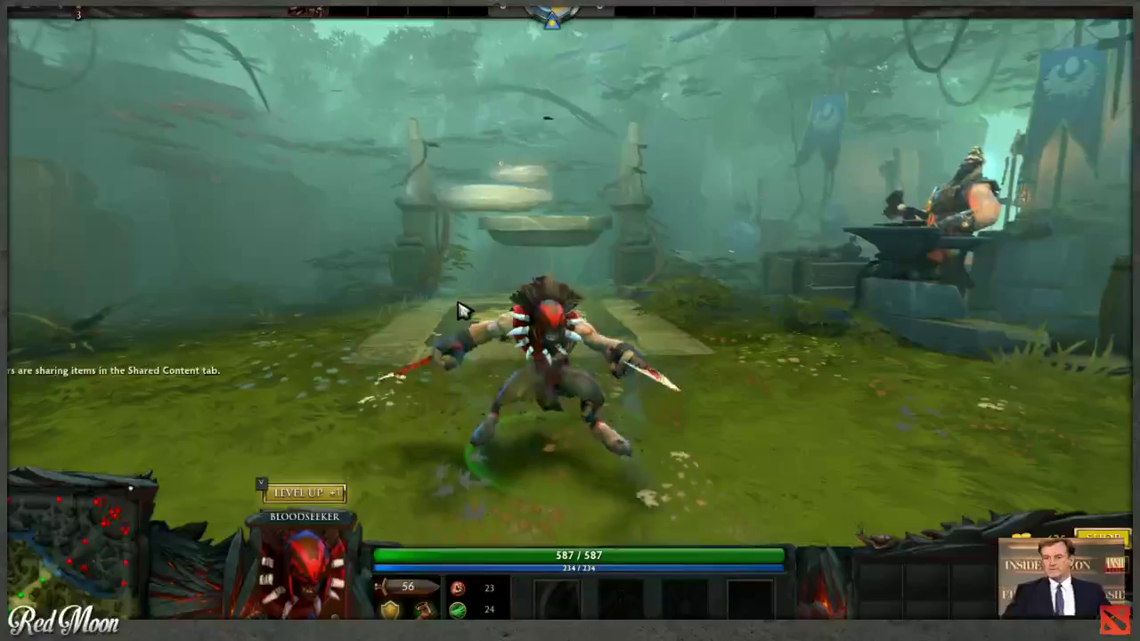
# Reselect Bloodseeker with the fountain and F1 to watch his idle, then switch to Twitch chat.
pyautogui.click(471, 295)
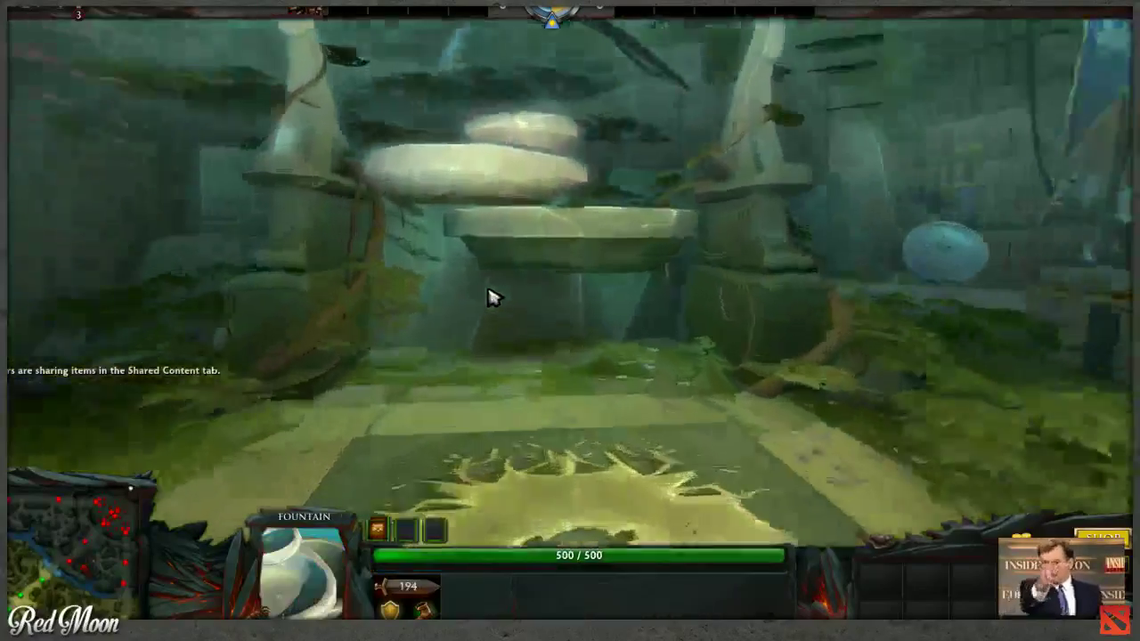
pyautogui.press('F1')
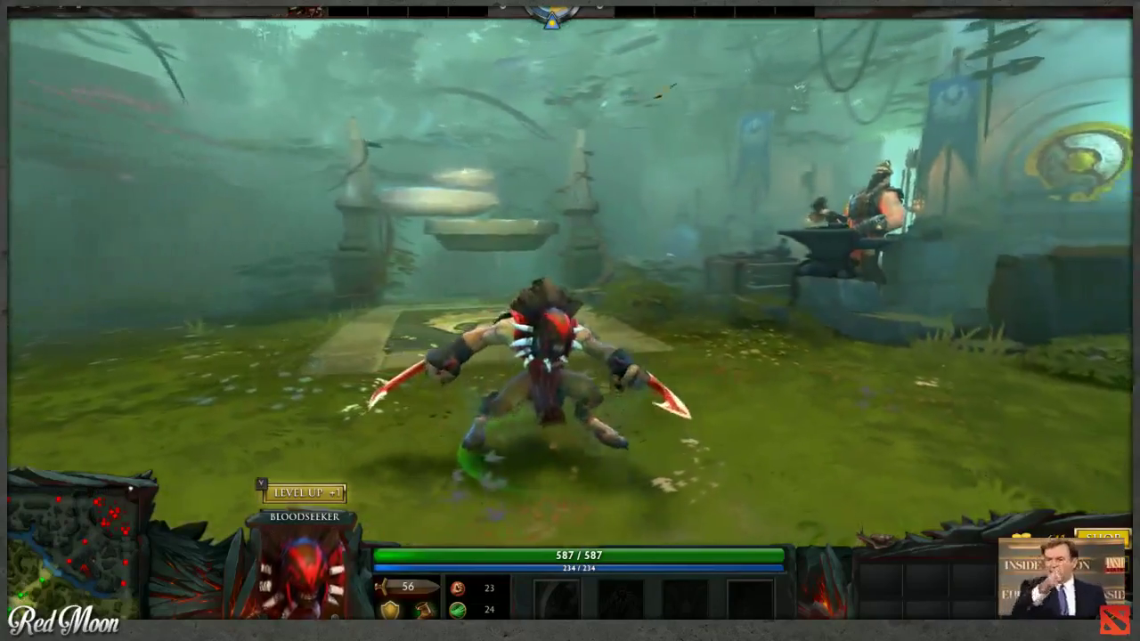
pyautogui.click(8, 19)
pyautogui.click(54, 18)
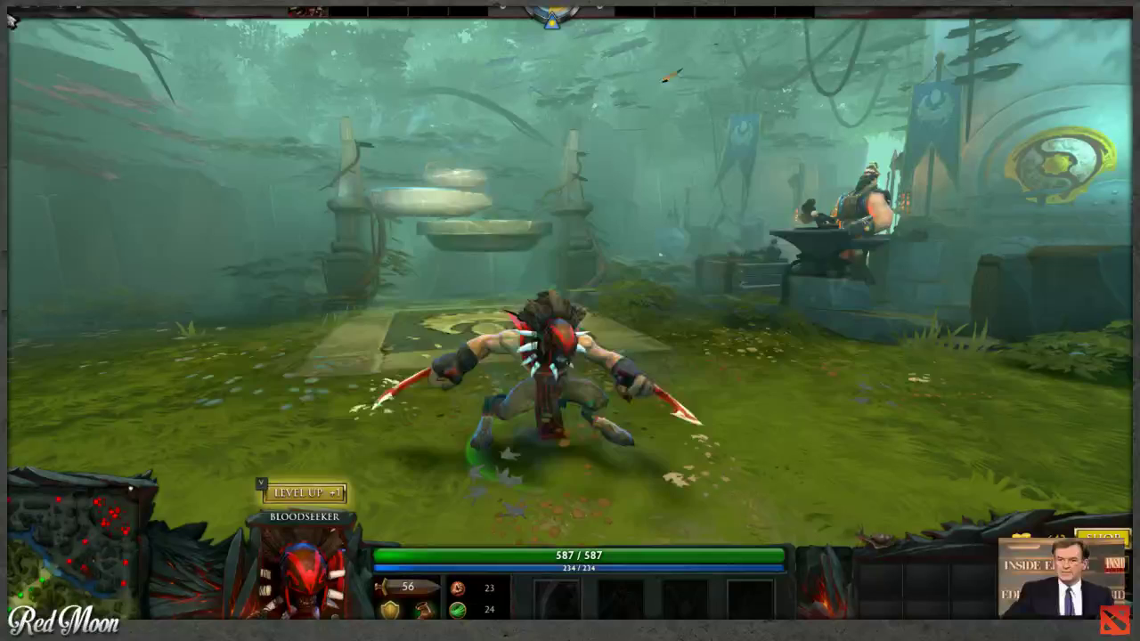
pyautogui.hotkey('alt', 'Tab')
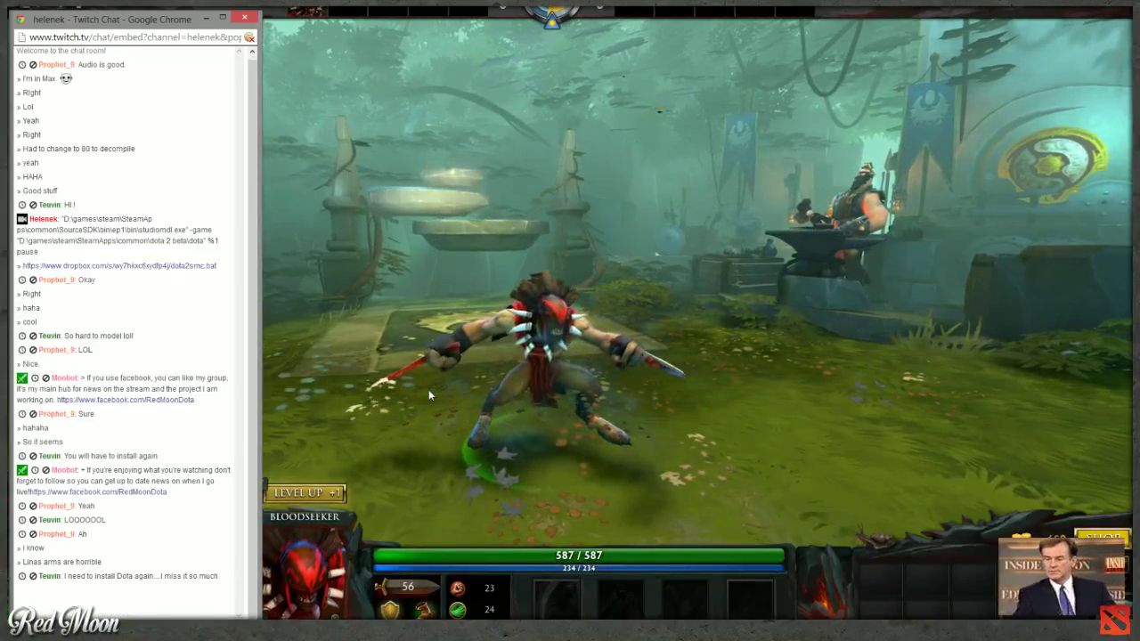
# Quit Dota 2 with Alt+F4 and confirm the Quit dialog.
pyautogui.click(461, 278)
pyautogui.hotkey('alt', 'F4')
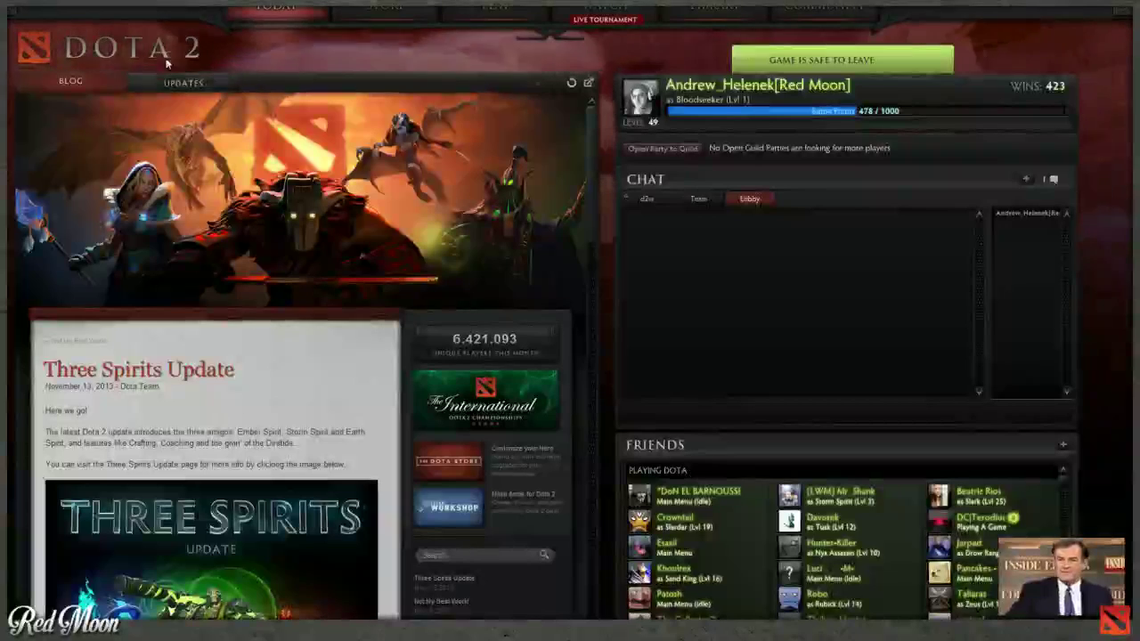
pyautogui.click(481, 220)
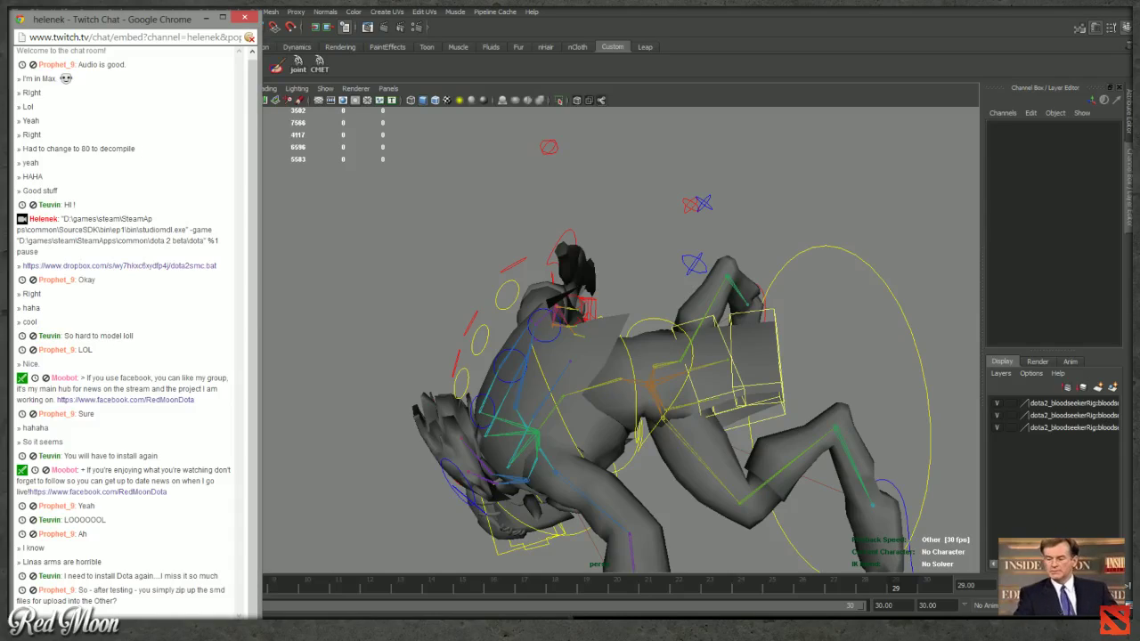
# Copy stabby_idle.smd from the bs_mesh folder.
pyautogui.moveTo(190, 139)
pyautogui.click(84, 68)
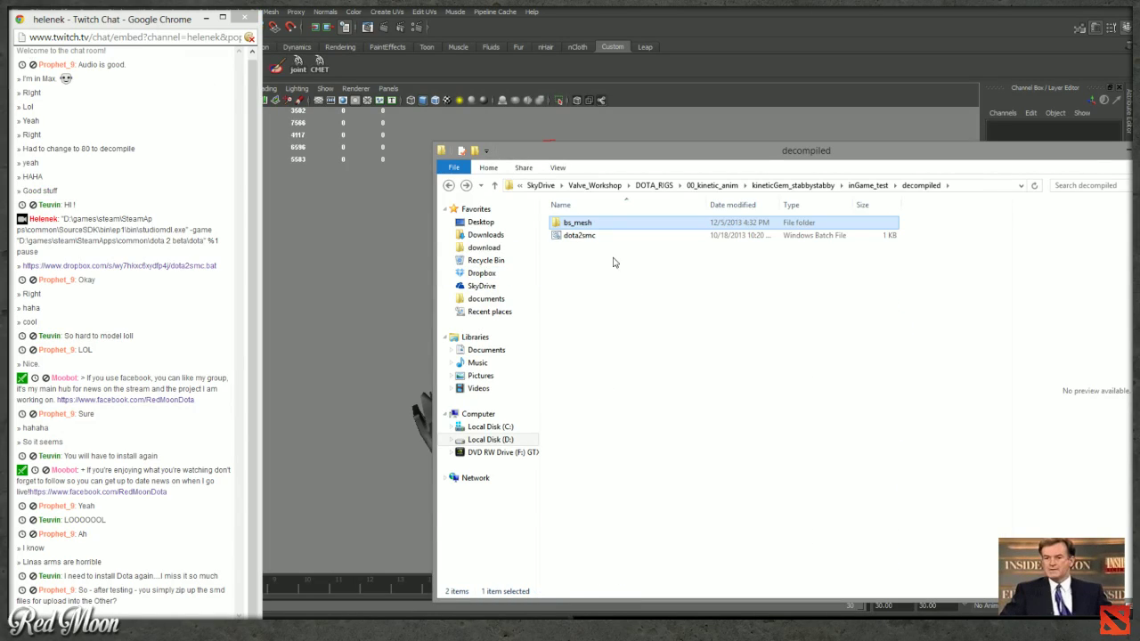
pyautogui.scroll(-2, 626, 470)
pyautogui.rightClick(593, 462)
pyautogui.click(637, 387)
# Paste stabby_idle.smd into the kineticGem_stabbystabby folder, three levels up.
pyautogui.press('BackSpace')
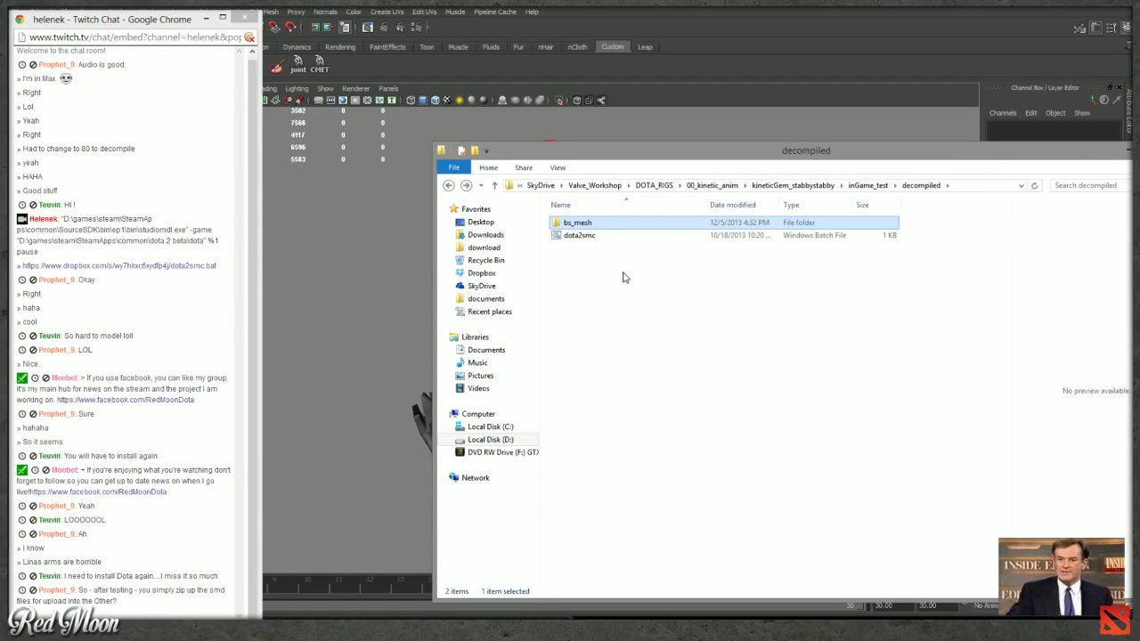
pyautogui.press('BackSpace')
pyautogui.press('BackSpace')
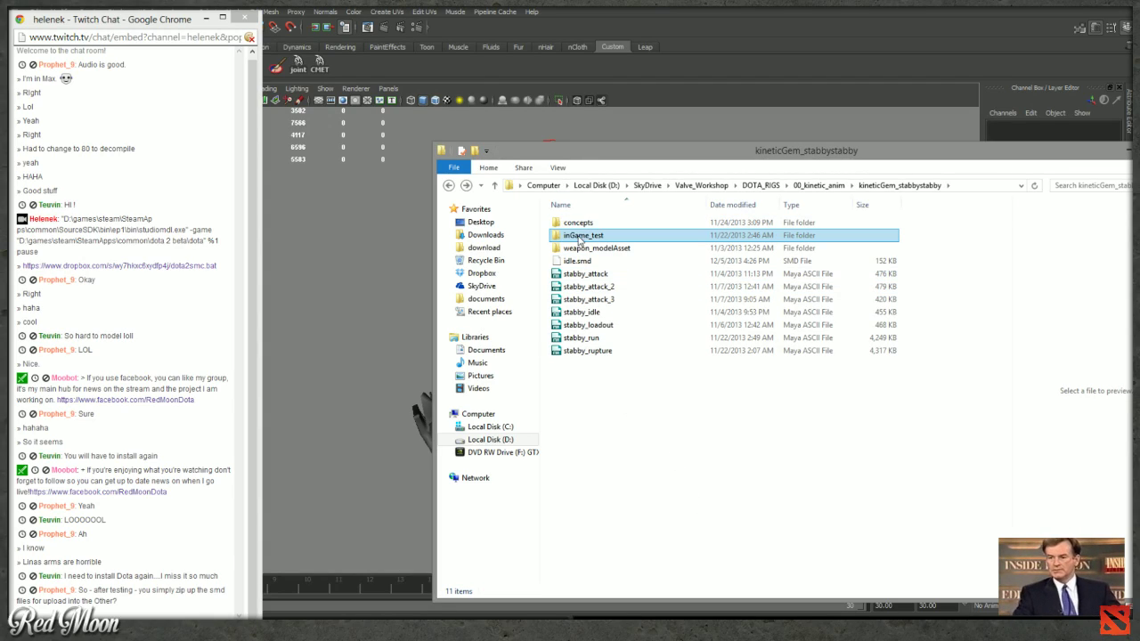
pyautogui.press('BackSpace')
pyautogui.doubleClick(619, 275)
pyautogui.rightClick(694, 483)
pyautogui.moveTo(801, 458)
pyautogui.click(627, 391)
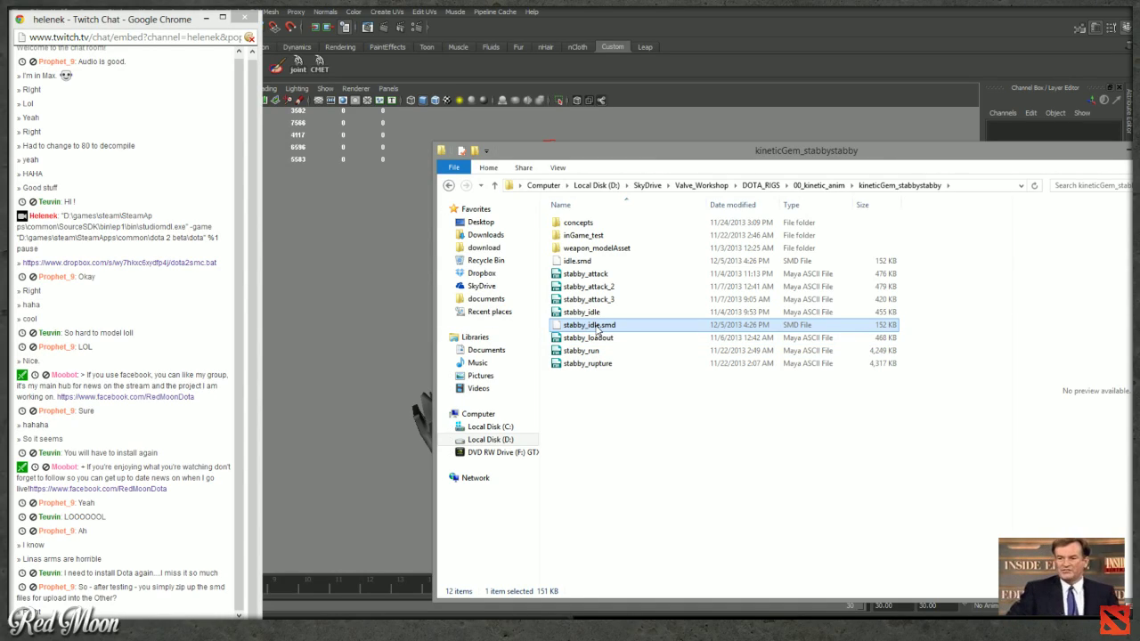
pyautogui.click(574, 374)
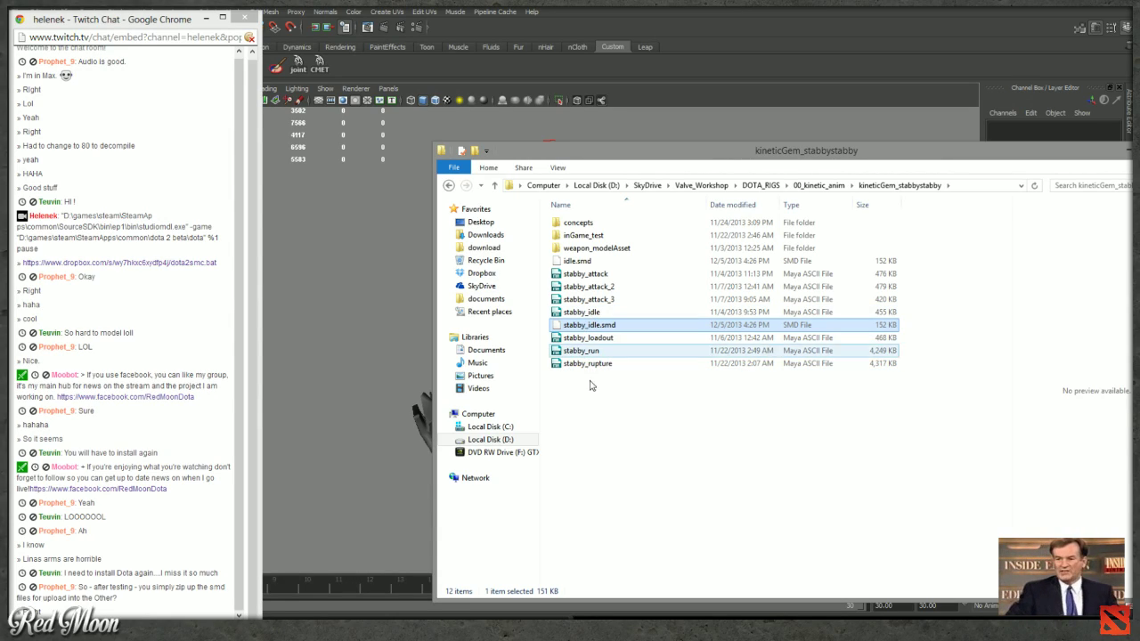
pyautogui.click(602, 449)
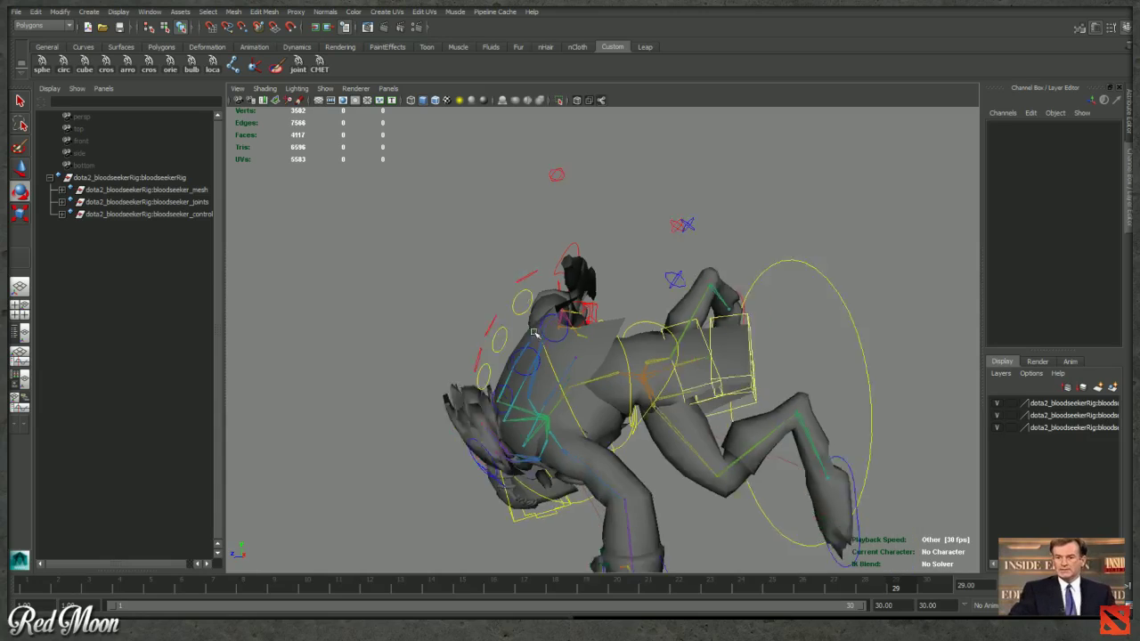
# Export the selected rig root as FBX named stabby_idle, then return to the folder window.
pyautogui.click(21, 100)
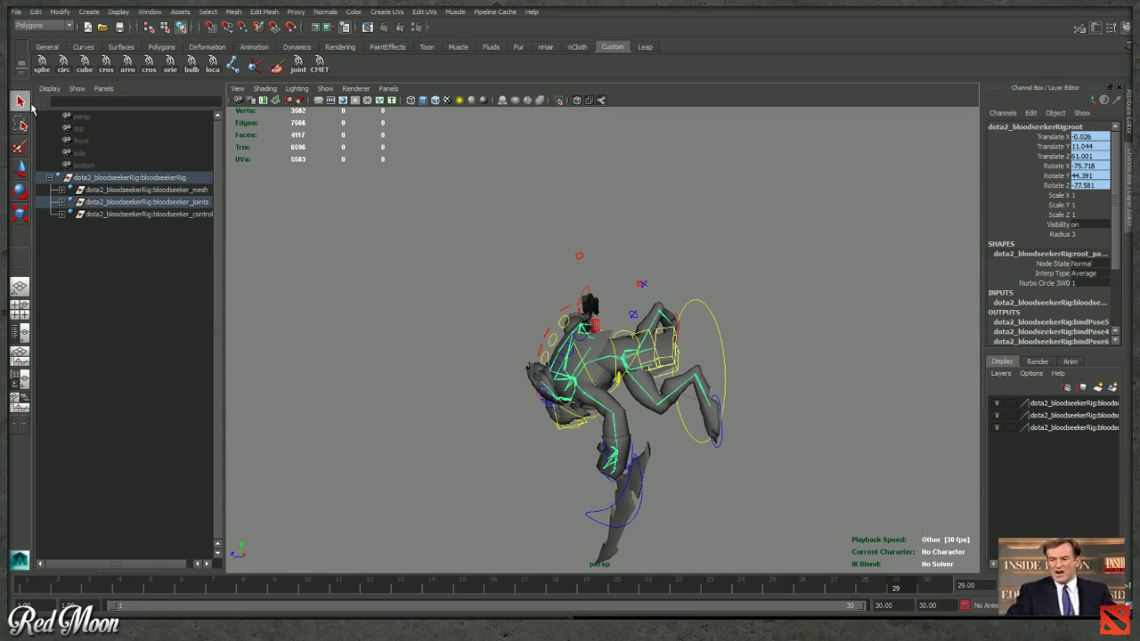
pyautogui.click(16, 12)
pyautogui.click(46, 126)
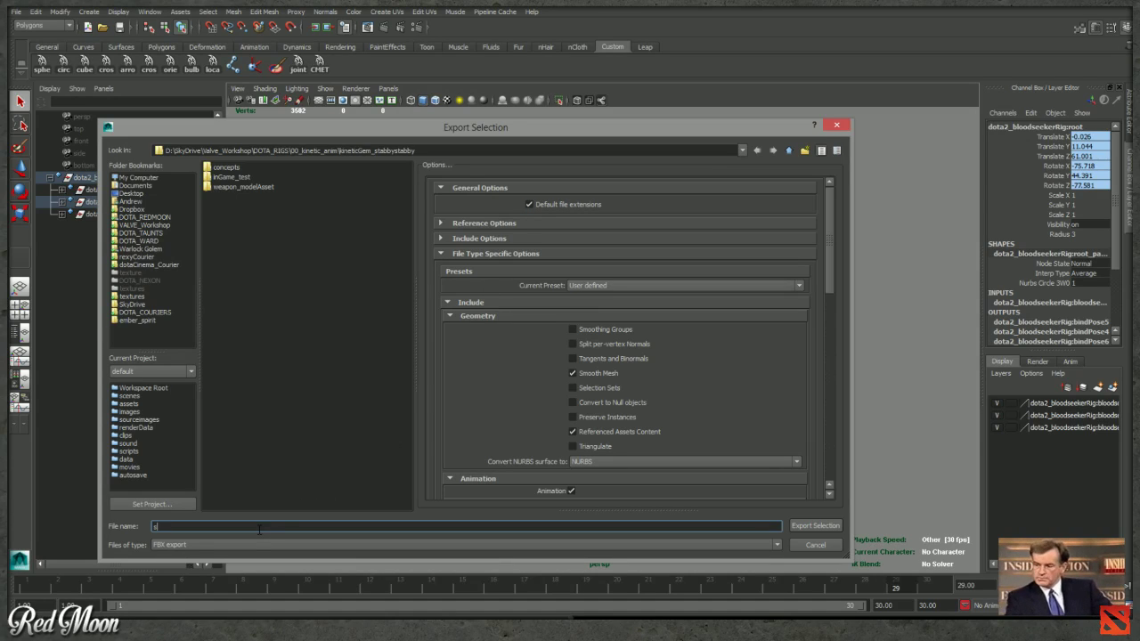
pyautogui.press('Return')
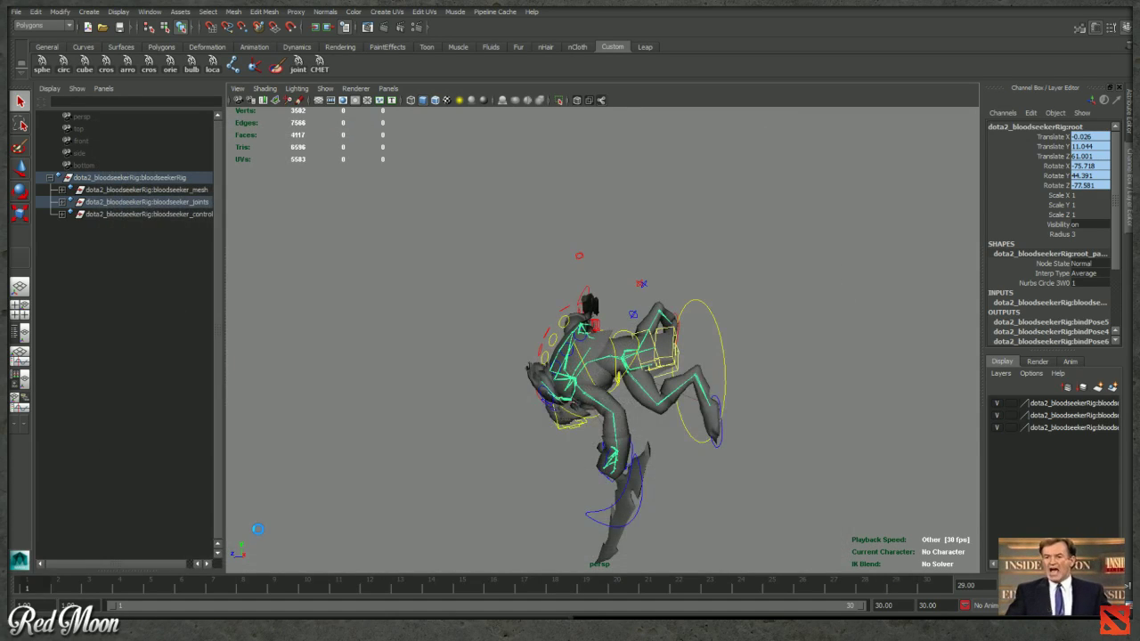
pyautogui.hotkey('alt', 'Tab')
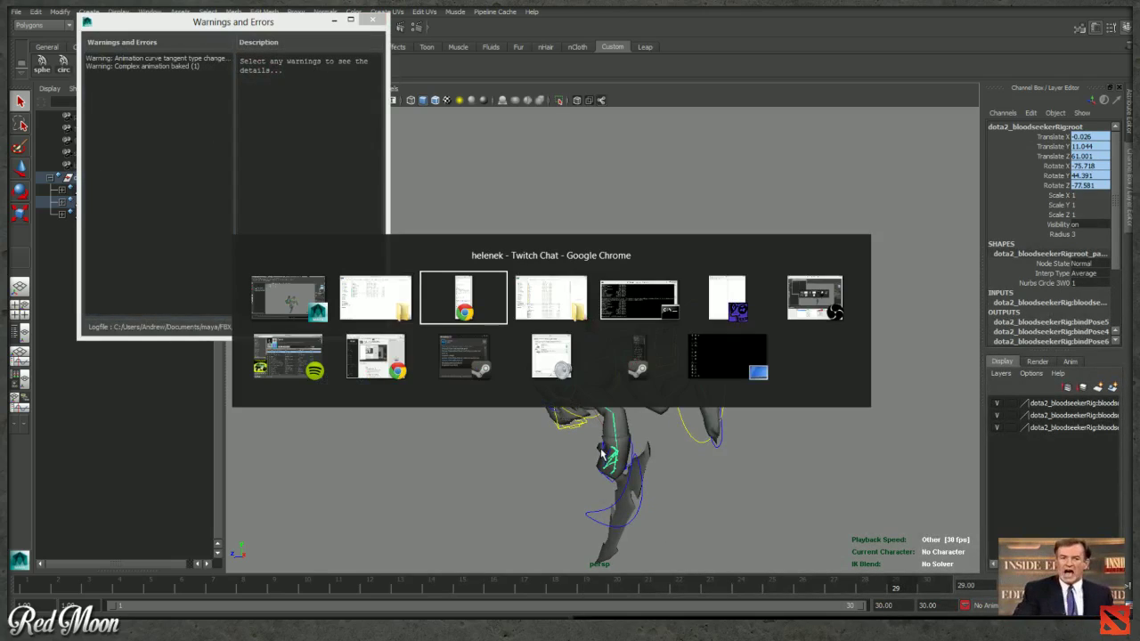
pyautogui.hotkey('alt', 'Tab')
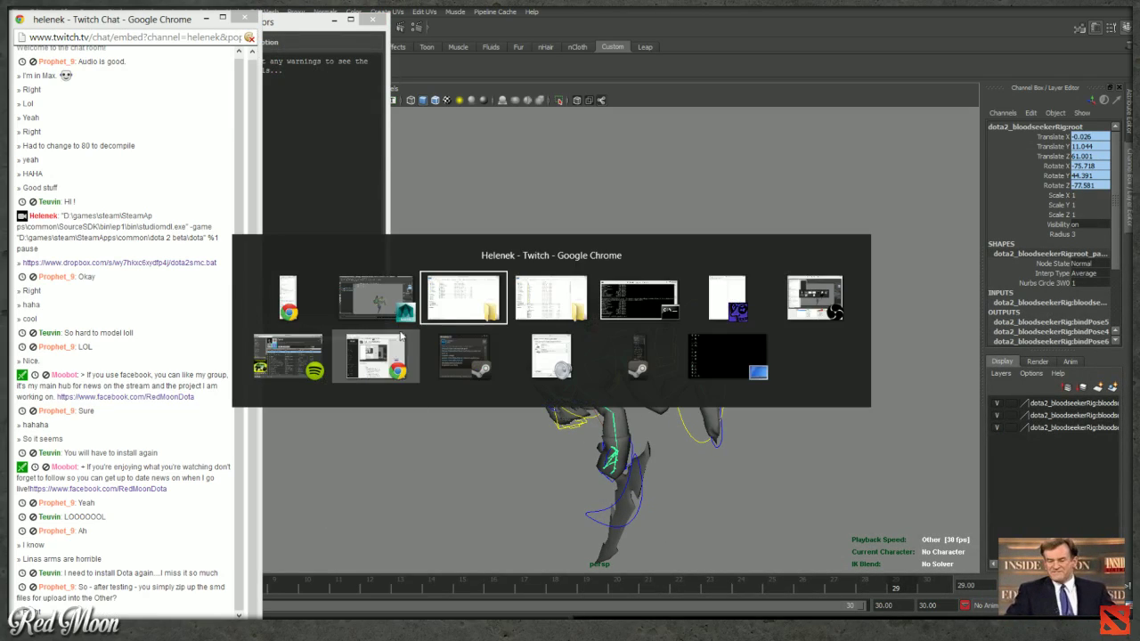
# Add stabby_idle.fbx to the selection, then move and resize the kineticGem_stabbystabby window.
pyautogui.keyDown('ctrl'); pyautogui.click(589, 312); pyautogui.keyUp('ctrl')
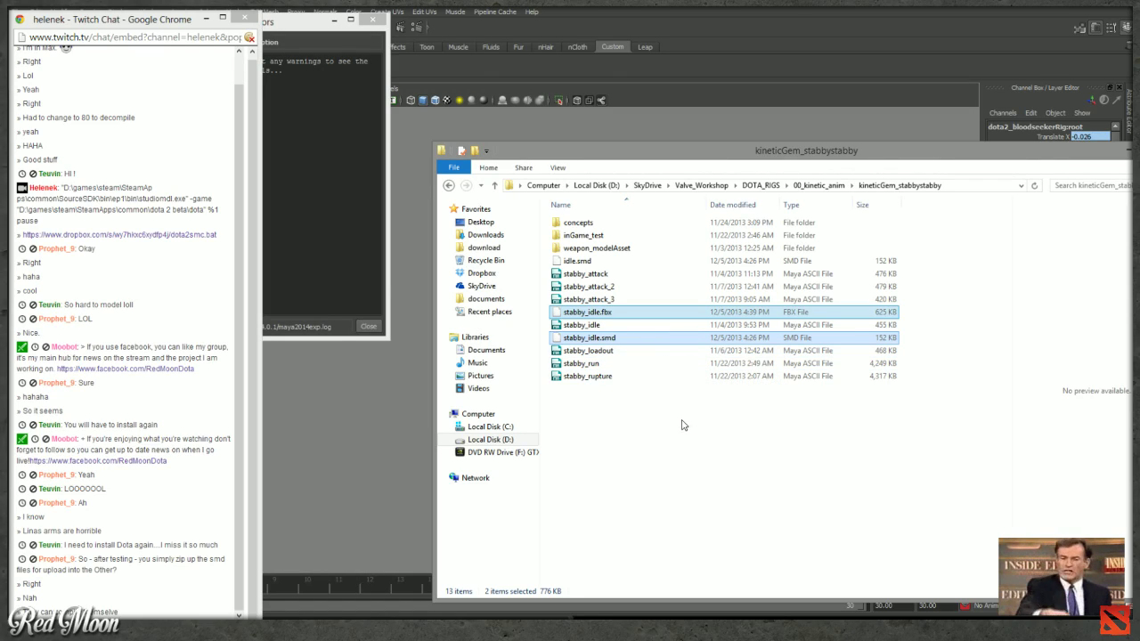
pyautogui.moveTo(566, 151); pyautogui.dragTo(462, 122)
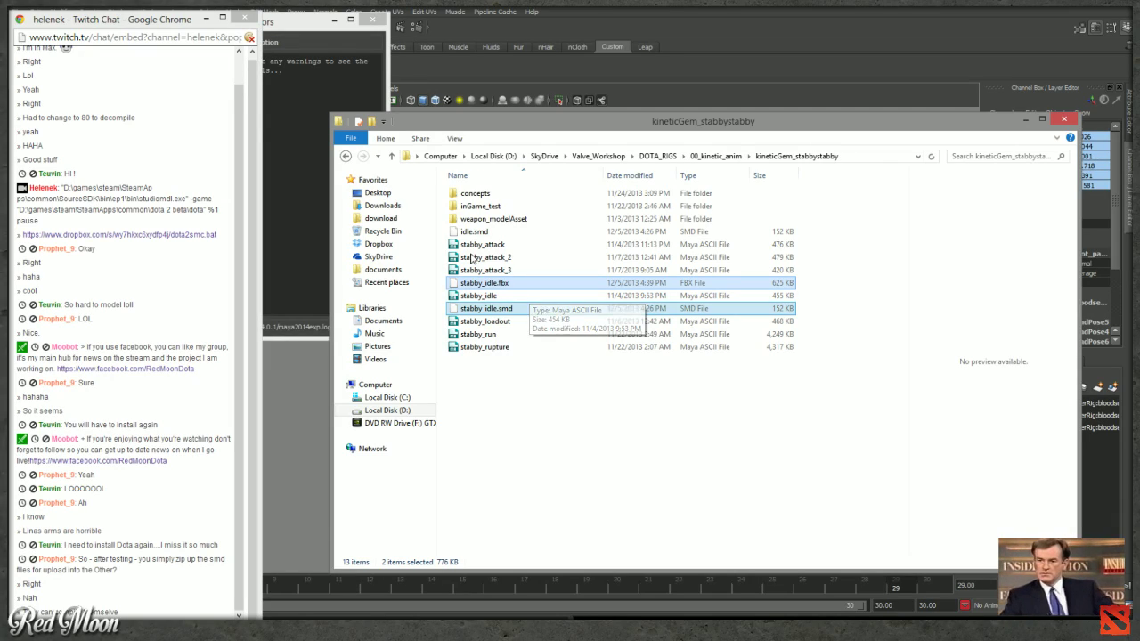
pyautogui.moveTo(326, 111); pyautogui.dragTo(304, 110)
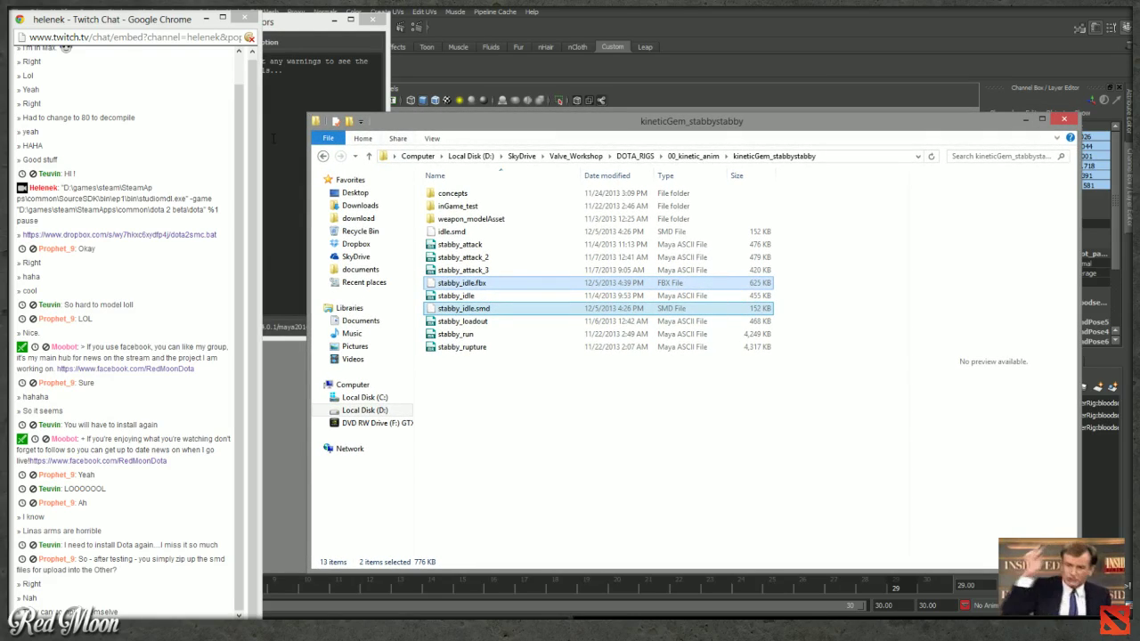
pyautogui.moveTo(304, 139); pyautogui.dragTo(422, 139)
pyautogui.moveTo(516, 127); pyautogui.dragTo(412, 124)
pyautogui.moveTo(320, 568); pyautogui.dragTo(327, 565)
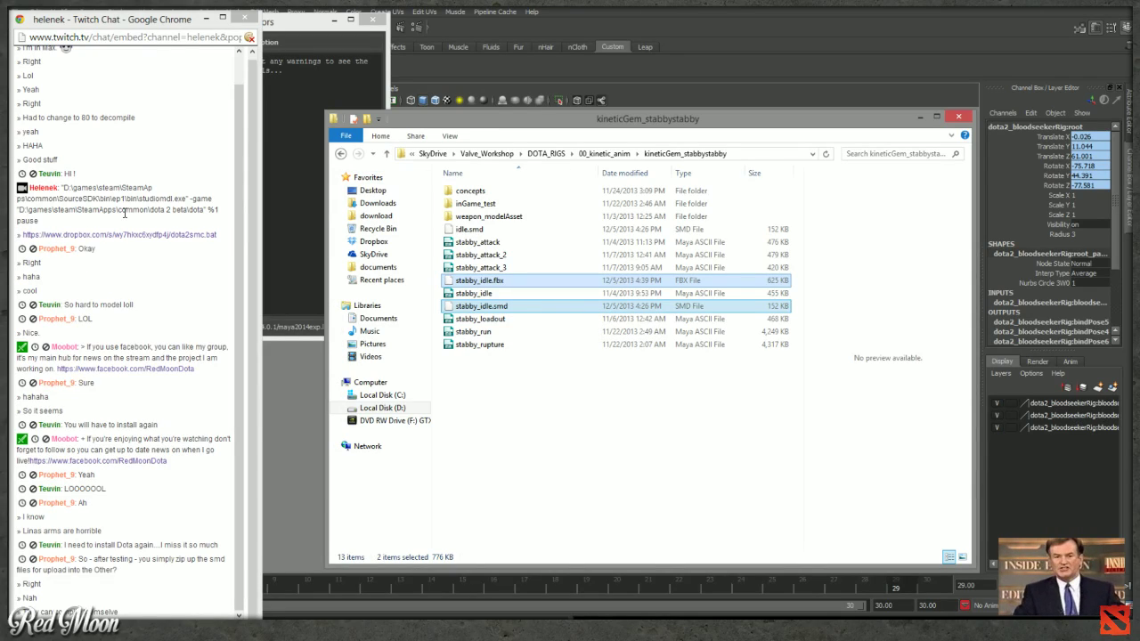
# Bring Open Broadcaster Software forward and position it over the folder window's right side.
pyautogui.hotkey('alt', 'Tab')
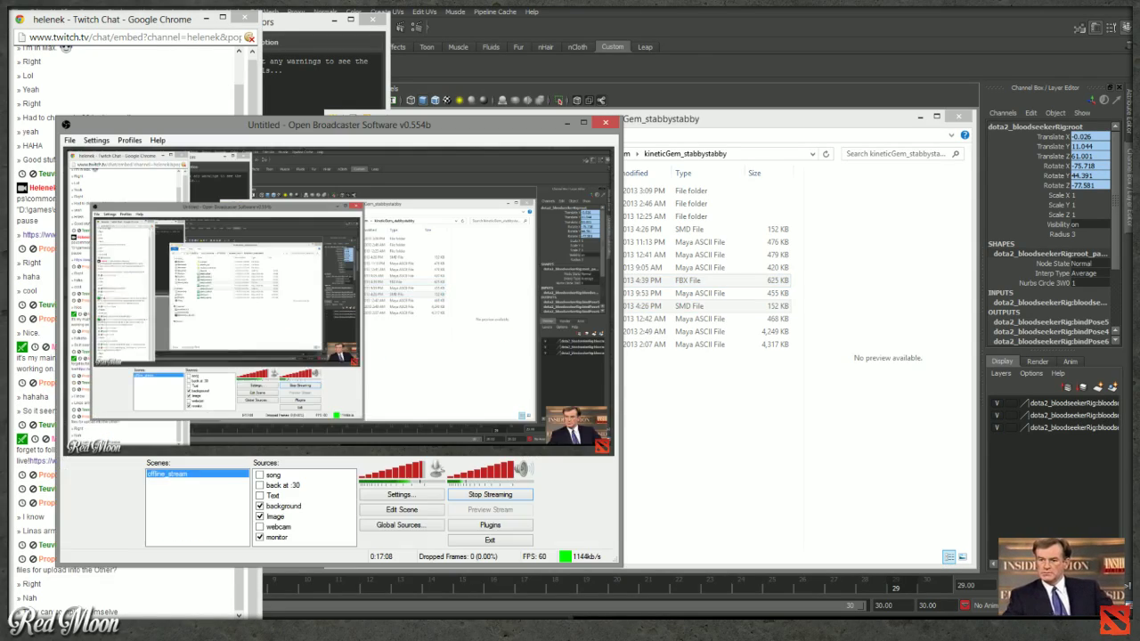
pyautogui.moveTo(498, 130); pyautogui.dragTo(727, 90)
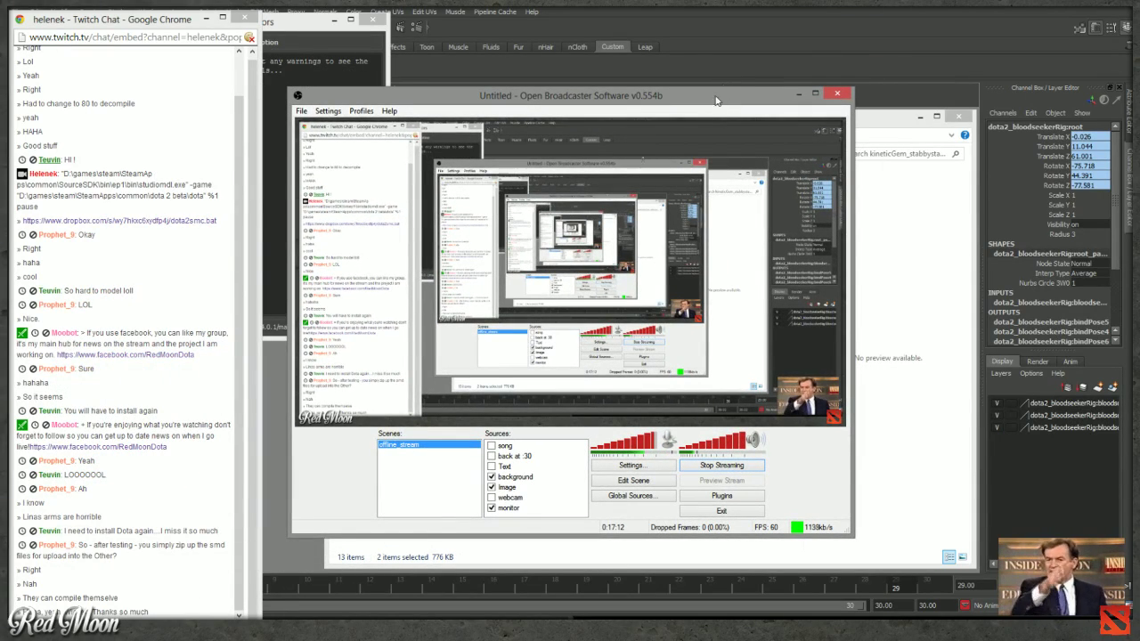
pyautogui.moveTo(542, 102); pyautogui.dragTo(652, 108)
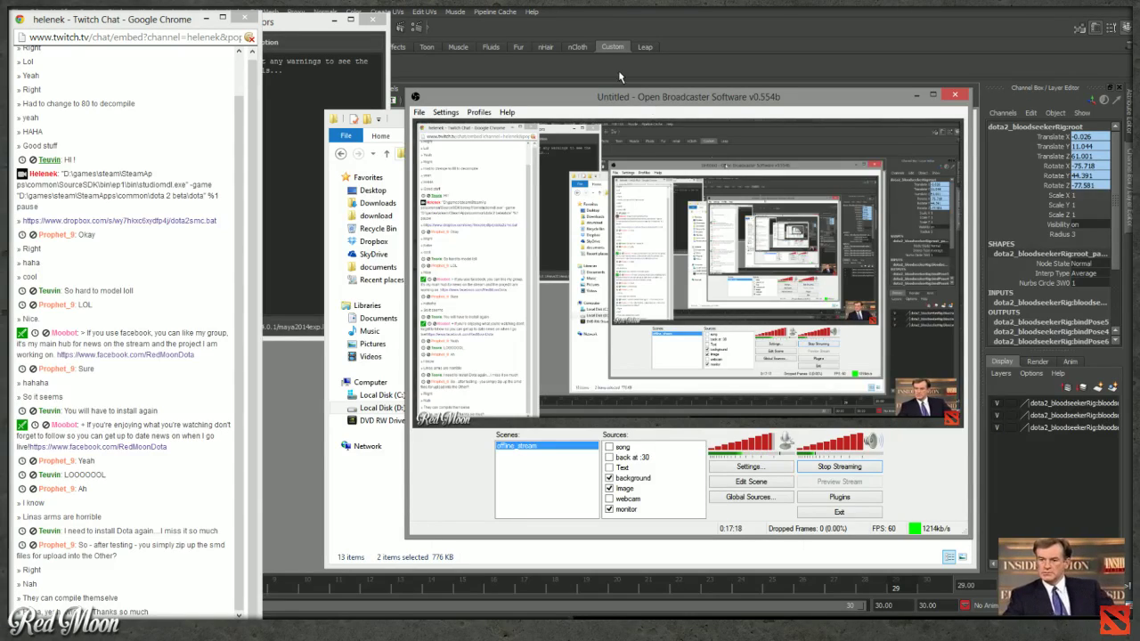
pyautogui.moveTo(601, 96); pyautogui.dragTo(583, 96)
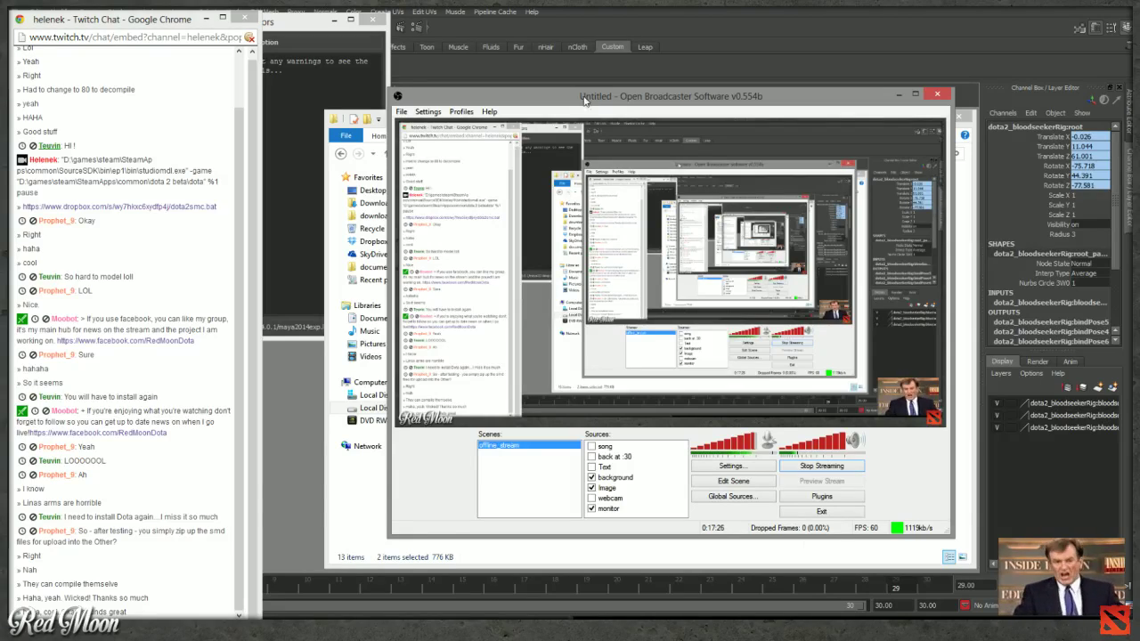
pyautogui.moveTo(496, 89)
pyautogui.mouseDown()
pyautogui.moveTo(506, 93)
pyautogui.moveTo(480, 92)
pyautogui.mouseUp()
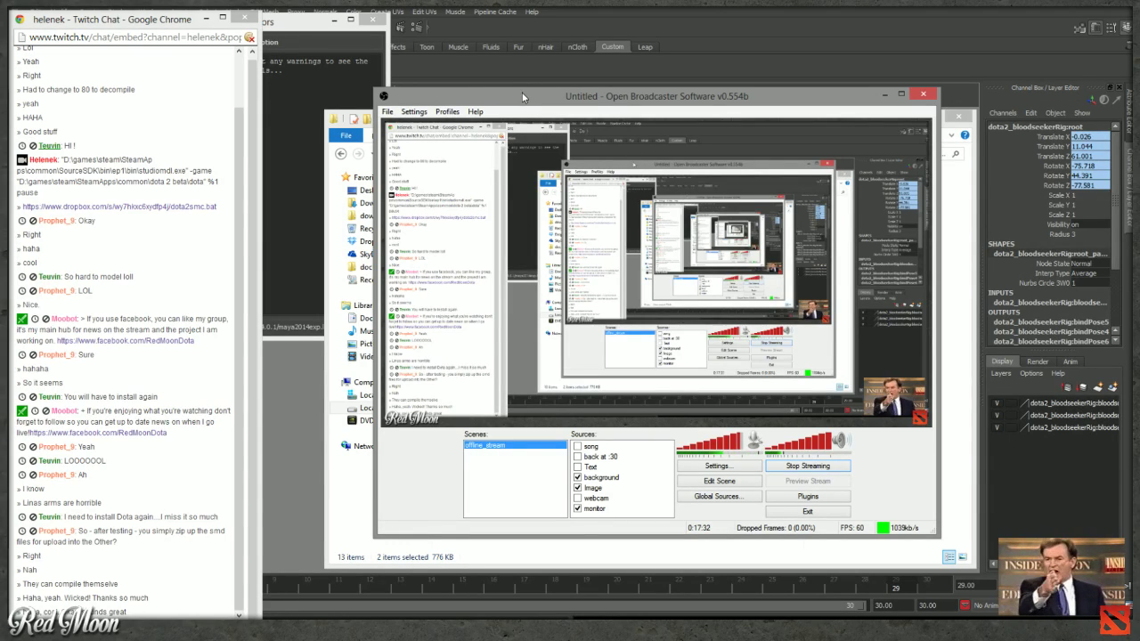
pyautogui.moveTo(503, 90); pyautogui.dragTo(558, 89)
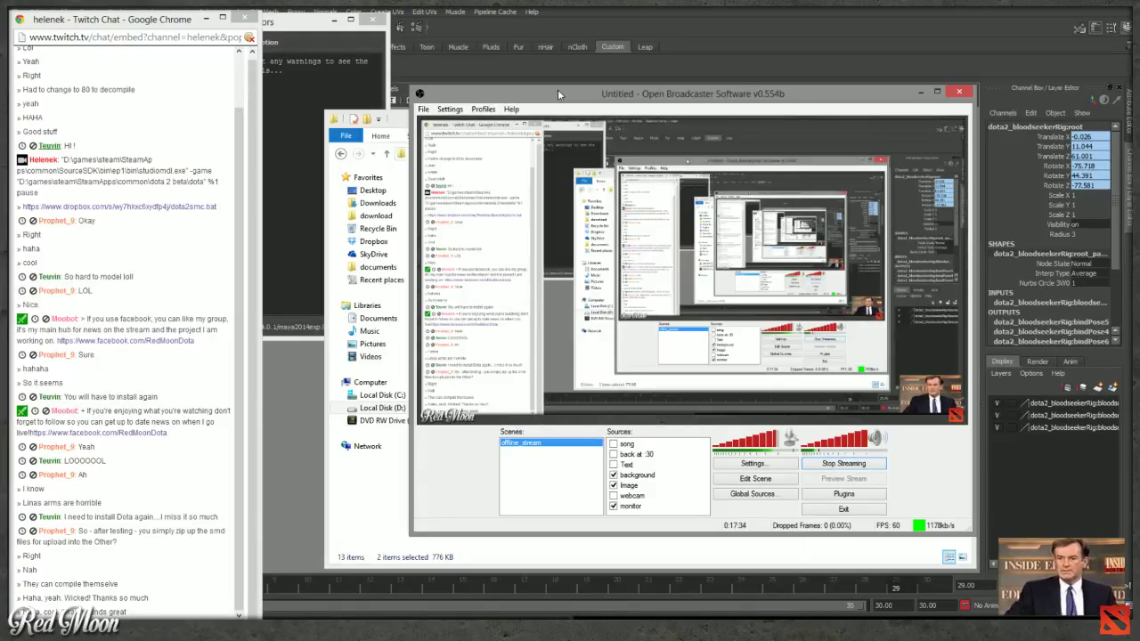
pyautogui.moveTo(554, 98)
pyautogui.mouseDown()
pyautogui.moveTo(534, 96)
pyautogui.moveTo(551, 97)
pyautogui.mouseUp()
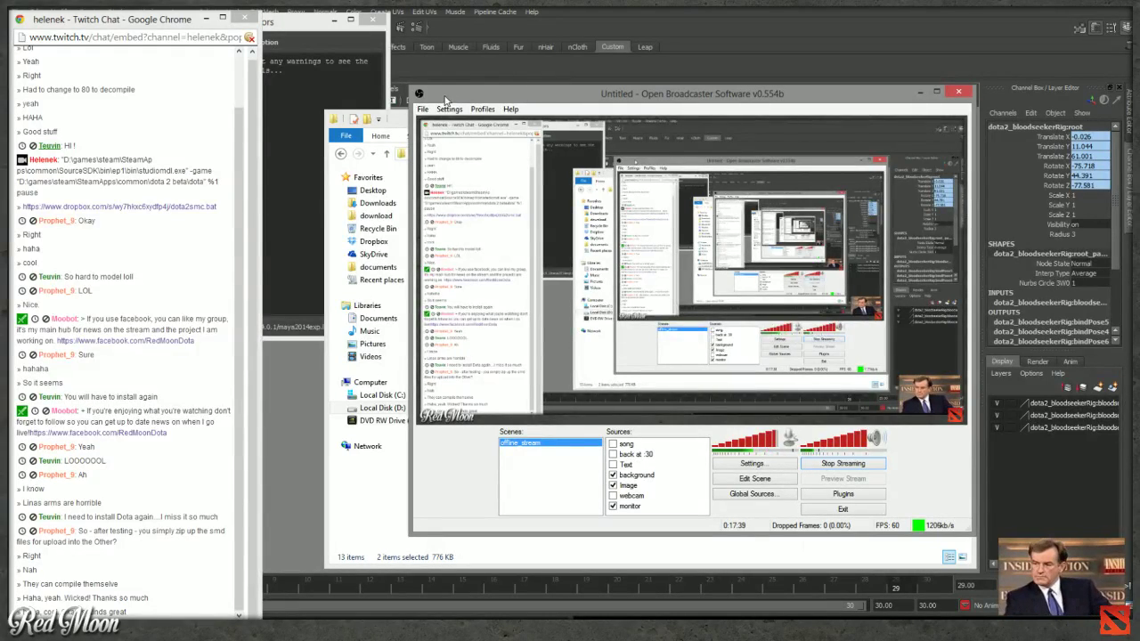